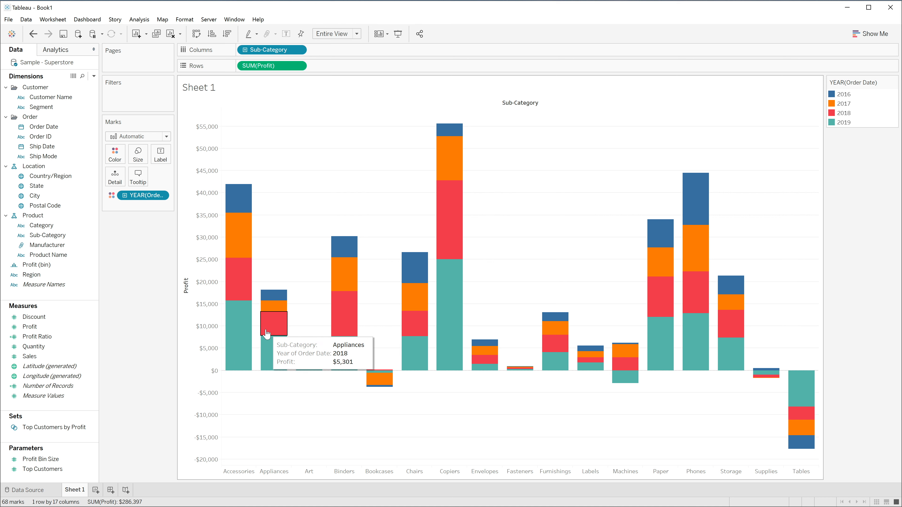
Run Explain Data on the Binders 2016 profit mark, review the possible explanations, and close the results
{"action": "mouse_move", "coordinate": [336, 281]}
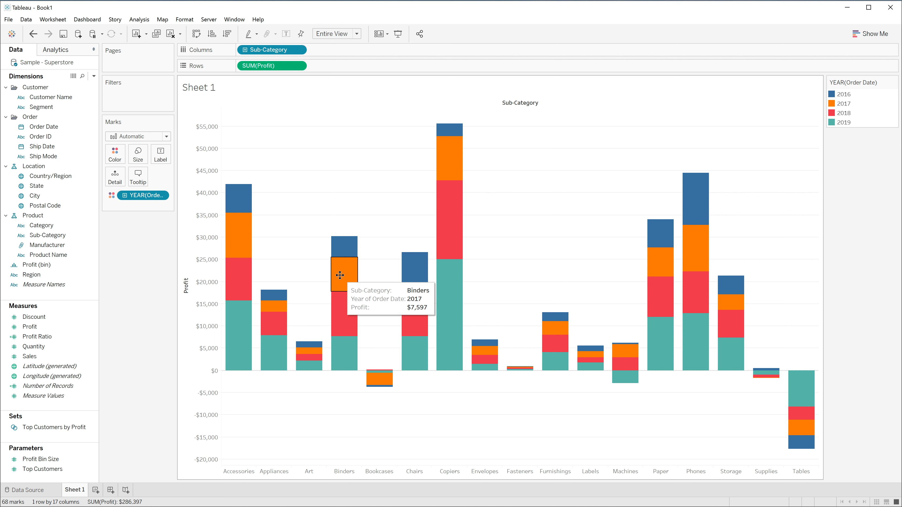
{"action": "left_click", "coordinate": [341, 252]}
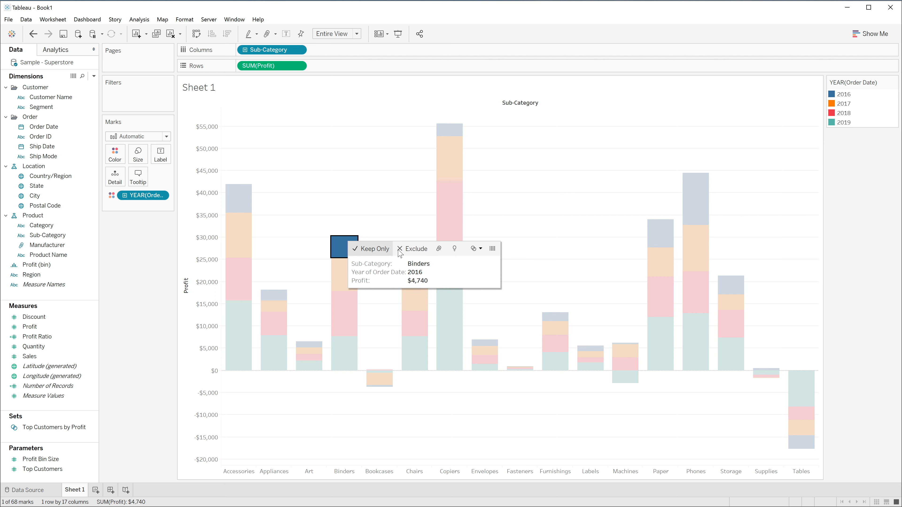
{"action": "left_click", "coordinate": [454, 250]}
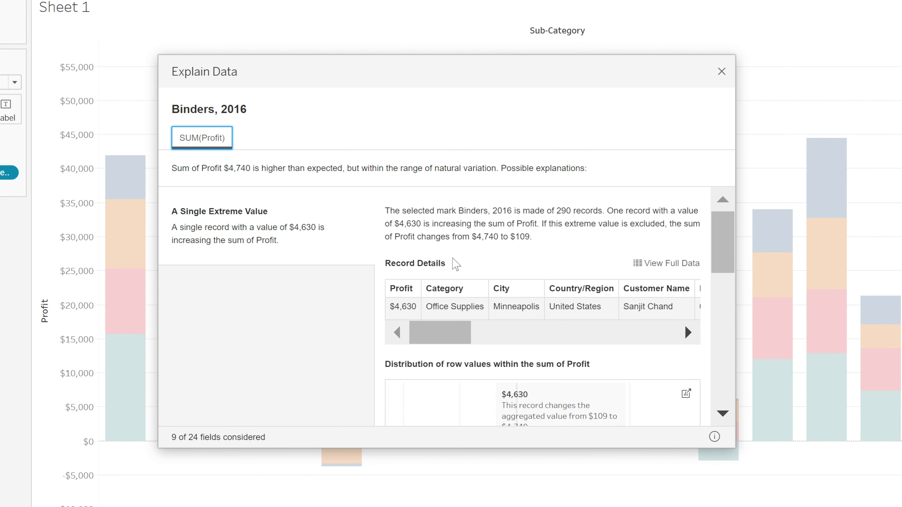
{"action": "mouse_move", "coordinate": [722, 258]}
{"action": "left_mouse_down"}
{"action": "mouse_move", "coordinate": [720, 393]}
{"action": "mouse_move", "coordinate": [722, 243]}
{"action": "left_mouse_up"}
{"action": "left_click", "coordinate": [721, 72]}
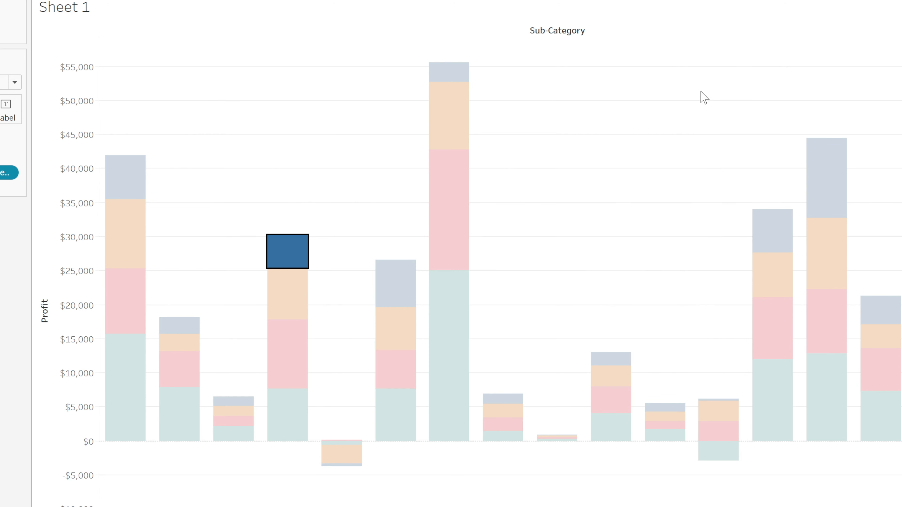
Run Explain Data on the Bookcases 2017 profit mark and enlarge the results window to examine the Average of Profit chart
{"action": "left_click", "coordinate": [343, 454]}
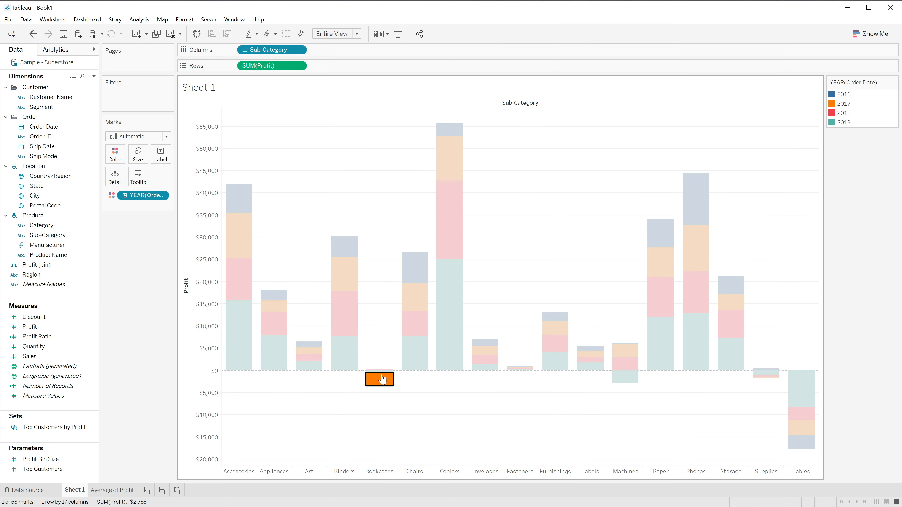
{"action": "left_click", "coordinate": [382, 380]}
{"action": "left_click", "coordinate": [383, 381]}
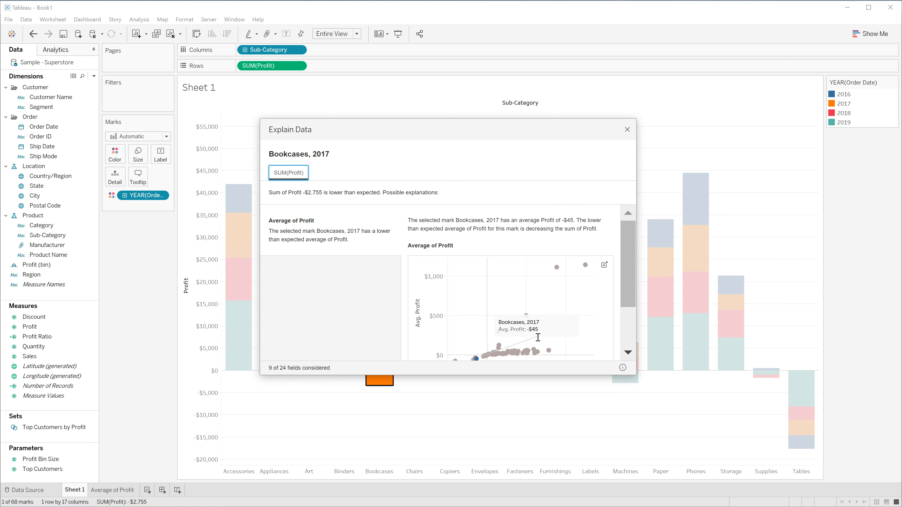
{"action": "left_click_drag", "start_coordinate": [635, 374], "coordinate": [666, 408]}
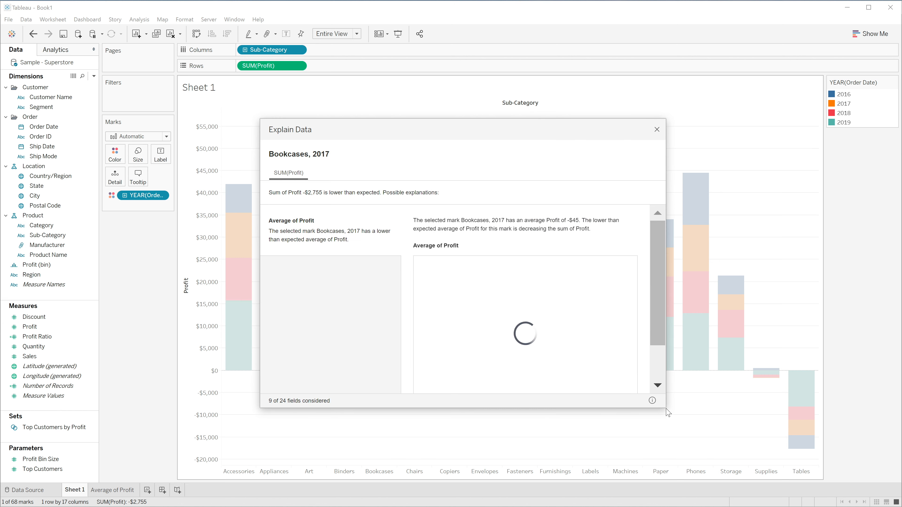
{"action": "left_click_drag", "start_coordinate": [666, 409], "coordinate": [724, 451]}
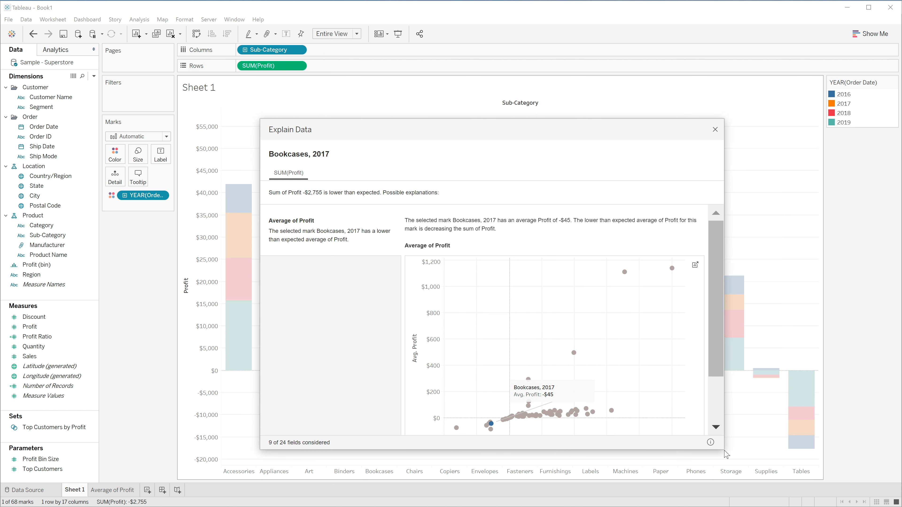
{"action": "left_click_drag", "start_coordinate": [498, 130], "coordinate": [480, 117]}
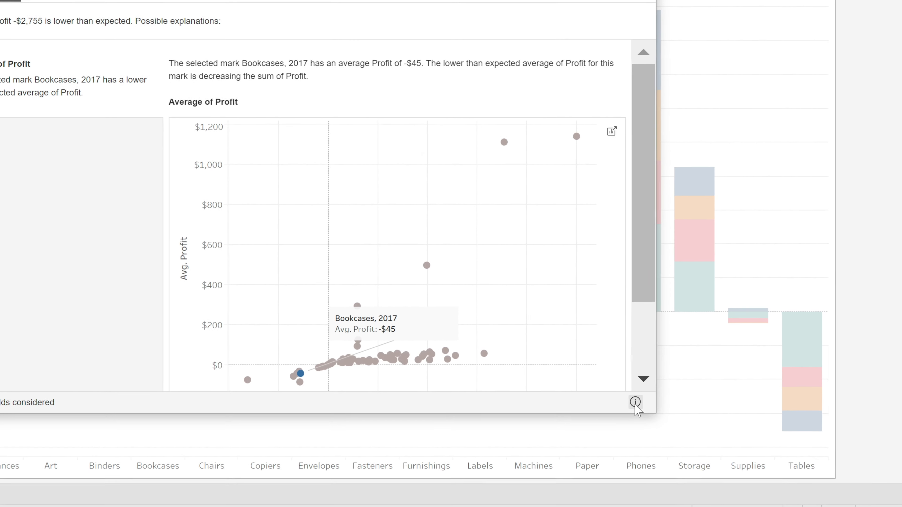
Show the details of which fields the Bookcases 2017 explanation considered, then close Explain Data
{"action": "mouse_move", "coordinate": [647, 410]}
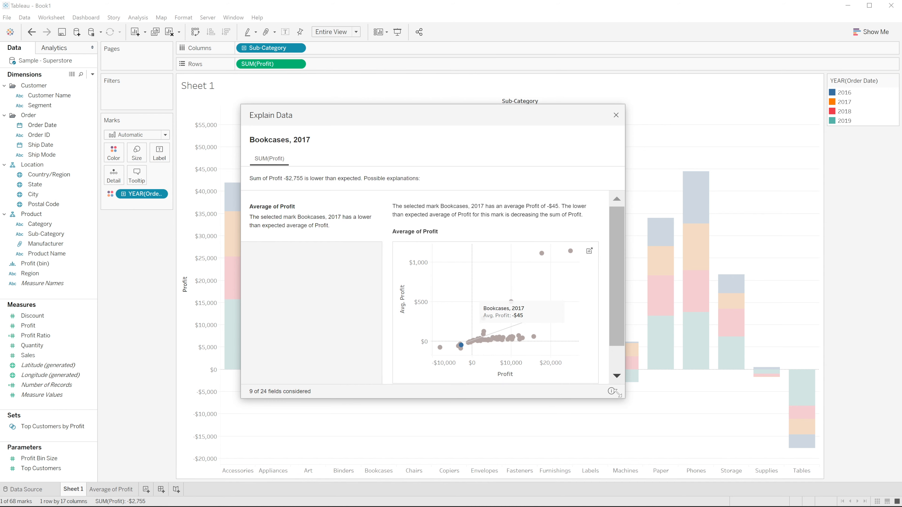
{"action": "mouse_move", "coordinate": [612, 391]}
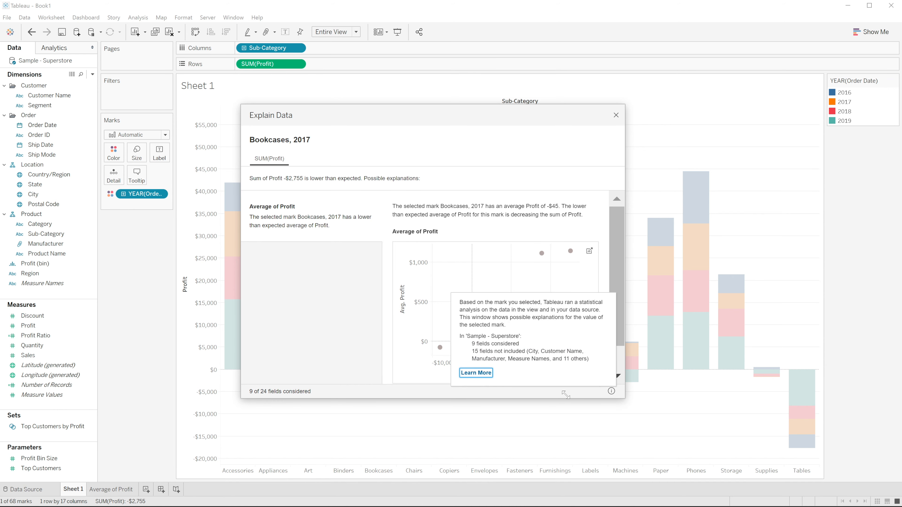
{"action": "left_click_drag", "start_coordinate": [406, 122], "coordinate": [407, 121]}
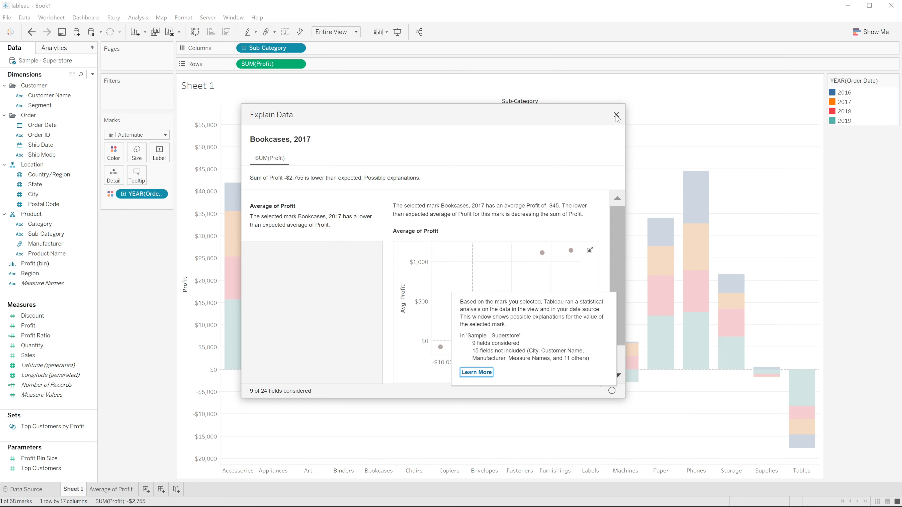
{"action": "left_click", "coordinate": [616, 115]}
{"action": "left_click", "coordinate": [581, 181]}
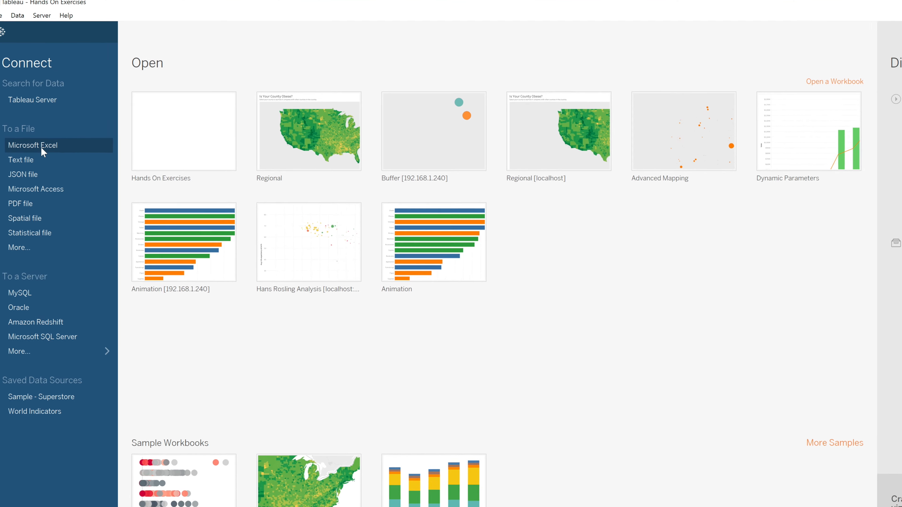
Connect to the Excel workbook Retail Sales.xlsx in the Tabeau 2020.1 Hands On folder on the Desktop
{"action": "left_click", "coordinate": [39, 132]}
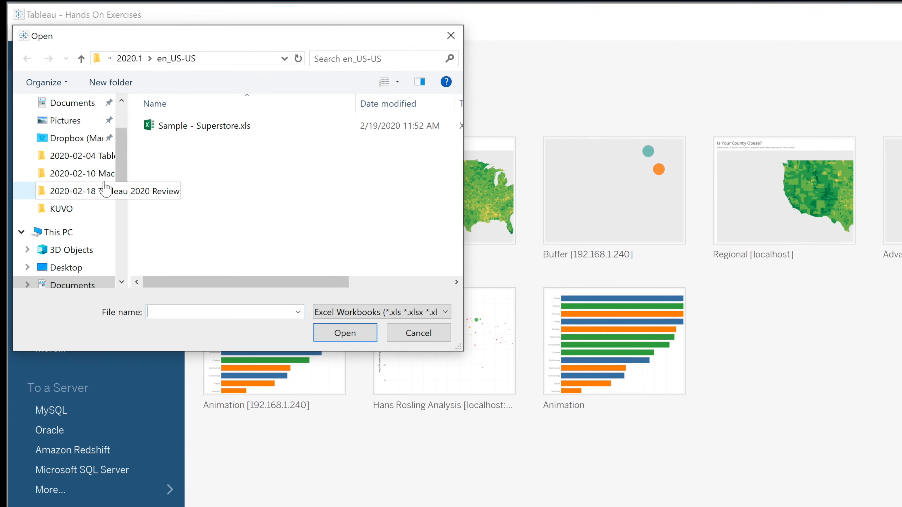
{"action": "scroll", "coordinate": [99, 127], "scroll_direction": "up", "scroll_amount": 2}
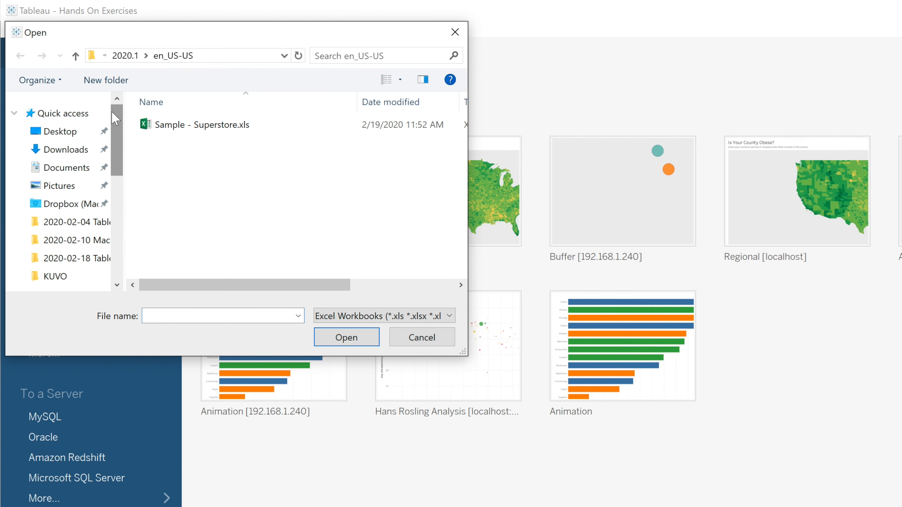
{"action": "left_click", "coordinate": [65, 128]}
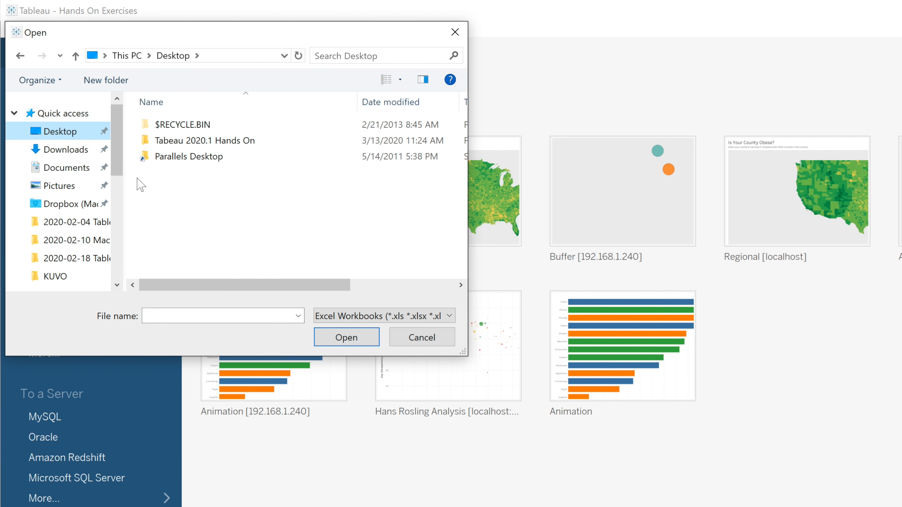
{"action": "double_click", "coordinate": [193, 144]}
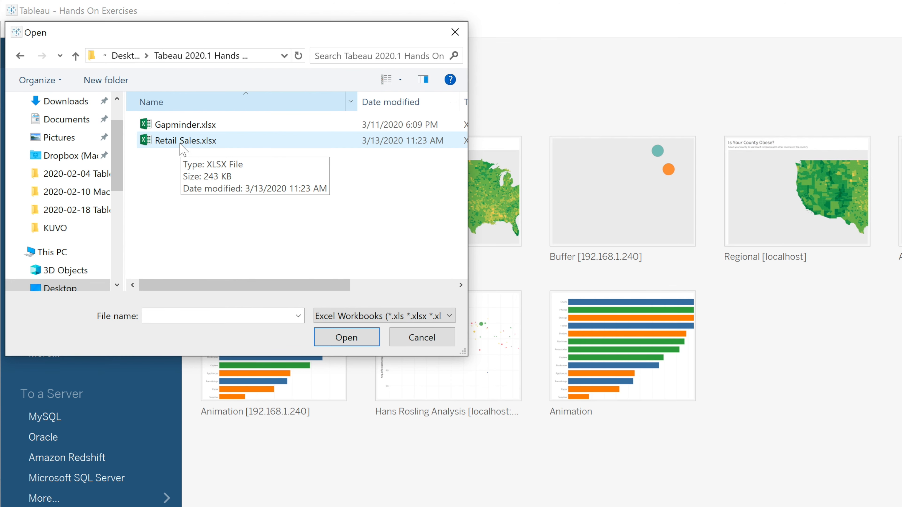
{"action": "left_click", "coordinate": [183, 144]}
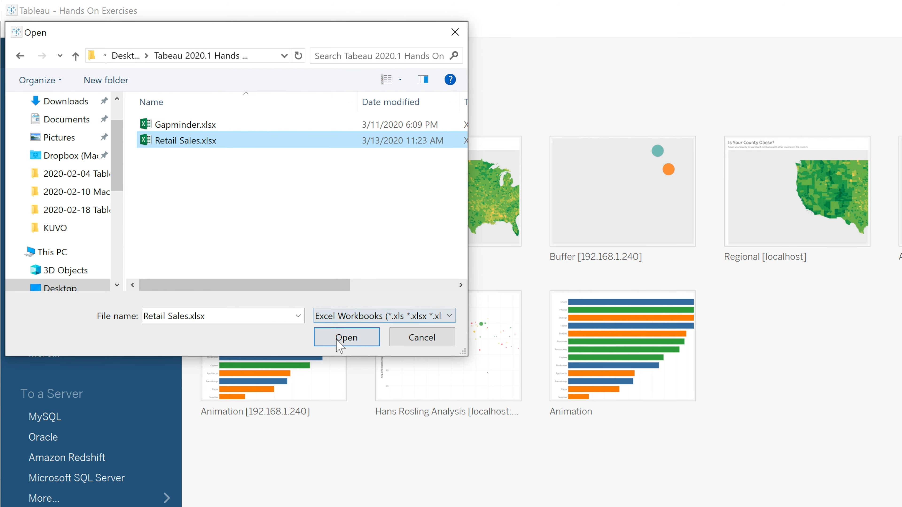
{"action": "left_click", "coordinate": [344, 337]}
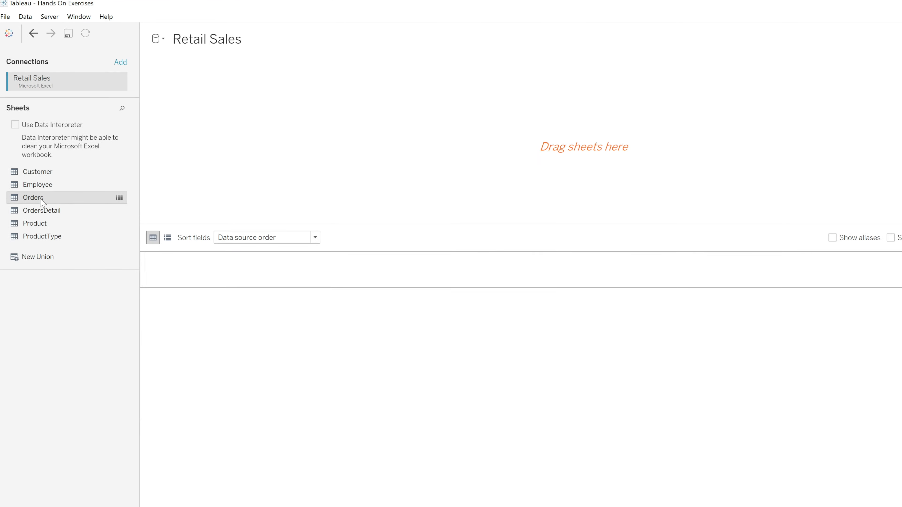
Build the data source from the Orders sheet, joined with the Customer and Employee sheets
{"action": "left_click_drag", "start_coordinate": [54, 218], "coordinate": [369, 224]}
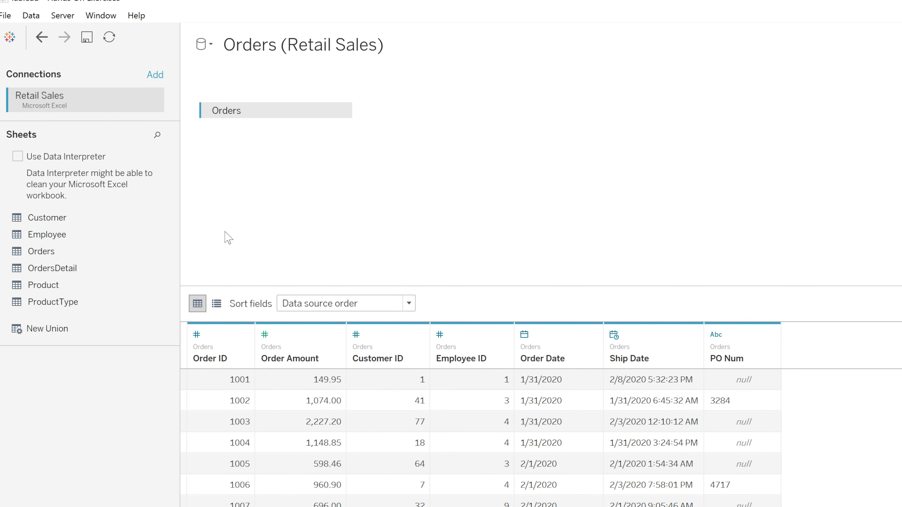
{"action": "left_click_drag", "start_coordinate": [46, 219], "coordinate": [431, 203]}
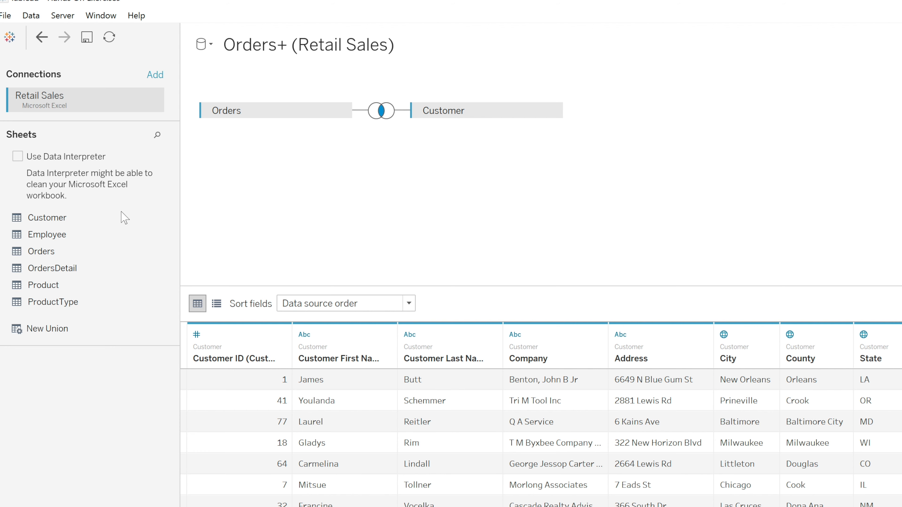
{"action": "left_click_drag", "start_coordinate": [32, 237], "coordinate": [448, 216]}
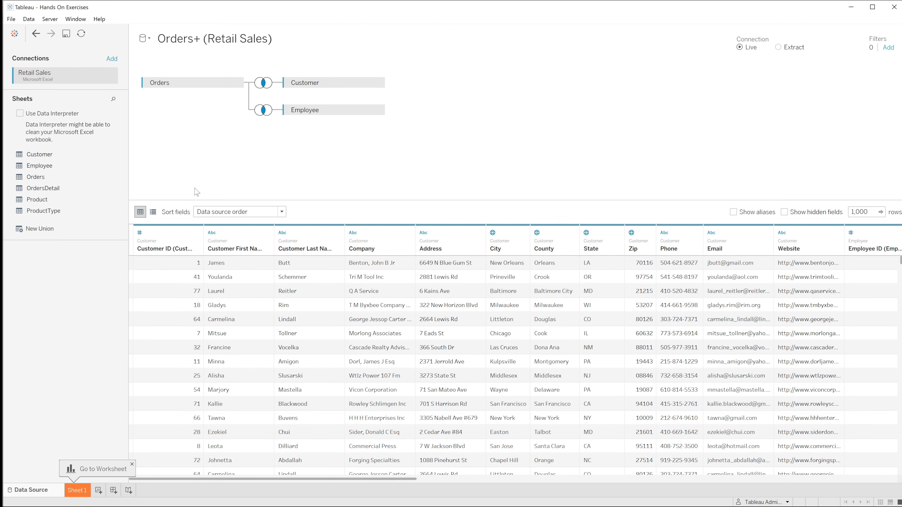
Open the Sheet 1 worksheet and look over the available Customer and Employee dimensions
{"action": "left_click", "coordinate": [83, 491]}
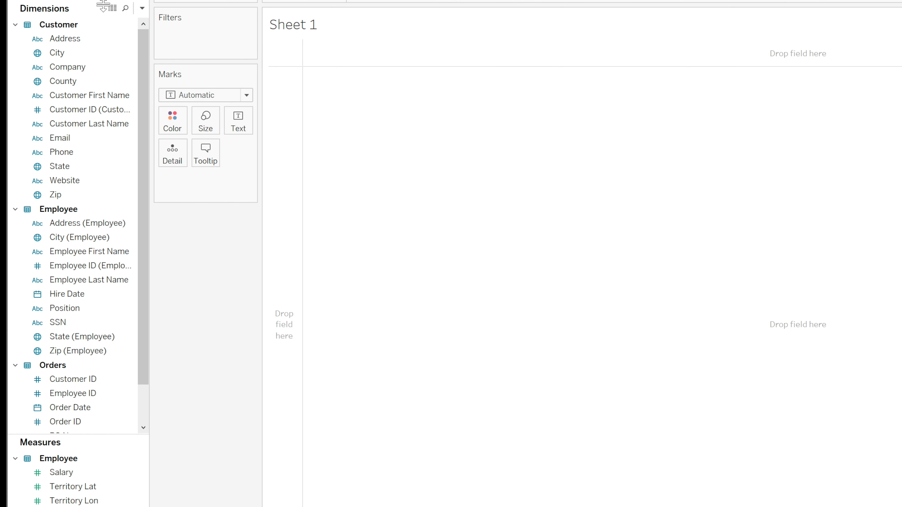
{"action": "left_click", "coordinate": [96, 101]}
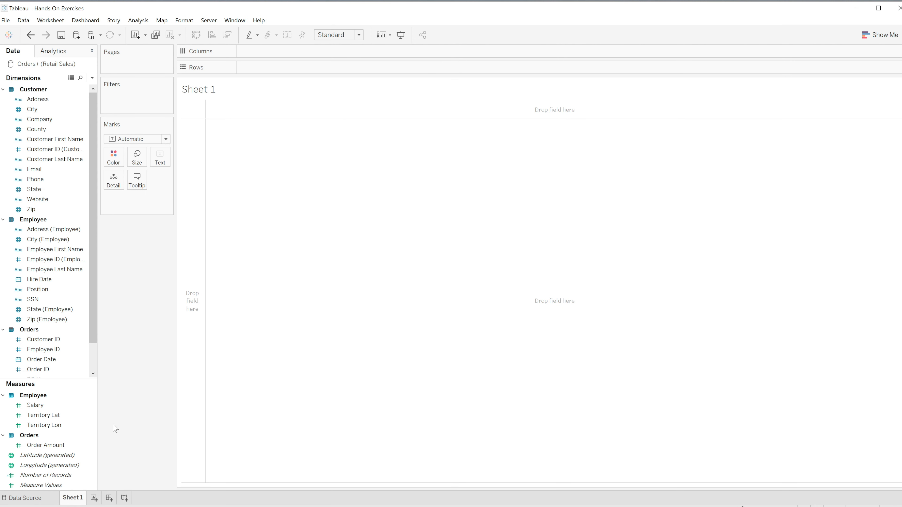
{"action": "left_click", "coordinate": [40, 238]}
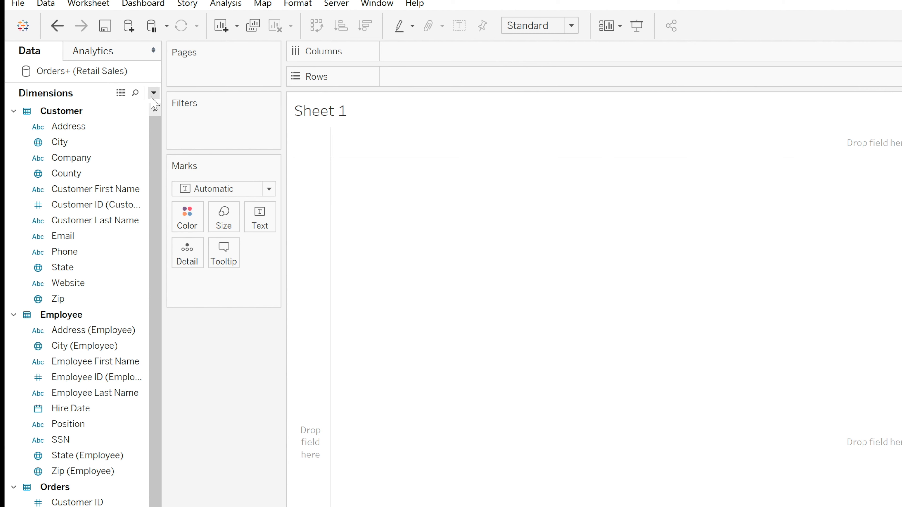
Create a calculated field named Sales Rep and place its editor over the empty view, ready for the formula
{"action": "left_click", "coordinate": [154, 94]}
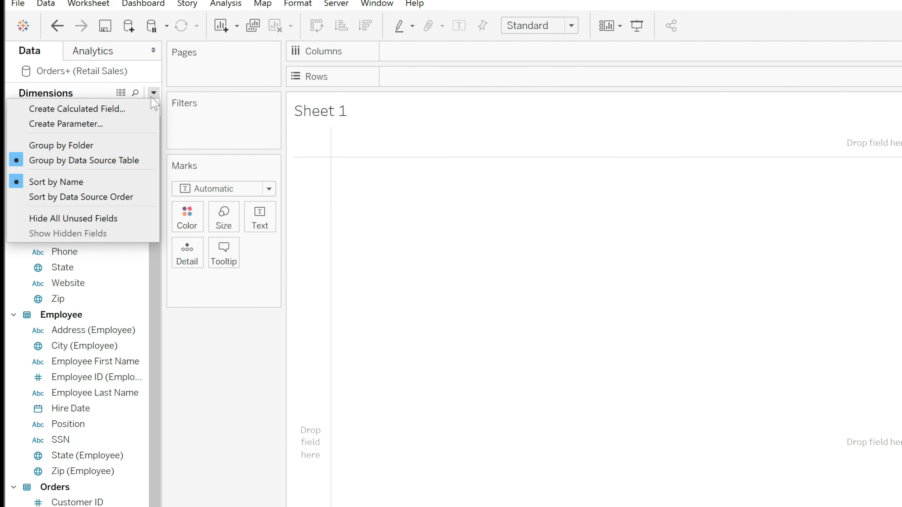
{"action": "left_click", "coordinate": [117, 114]}
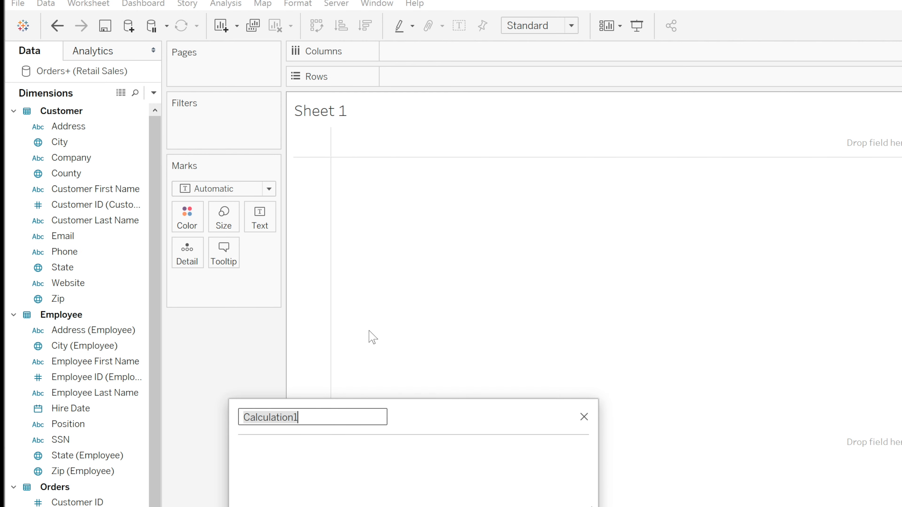
{"action": "left_click_drag", "start_coordinate": [421, 413], "coordinate": [559, 223]}
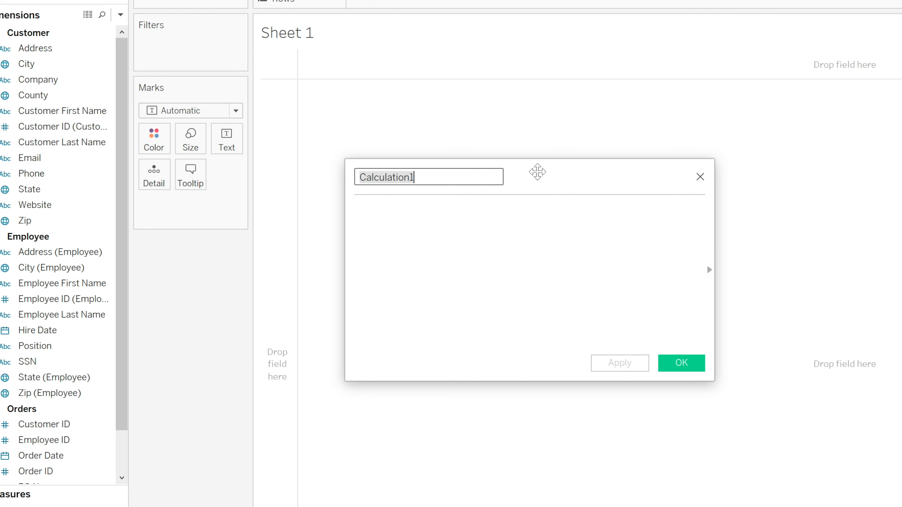
{"action": "type", "text": "Sales Rep"}
{"action": "left_click", "coordinate": [468, 223]}
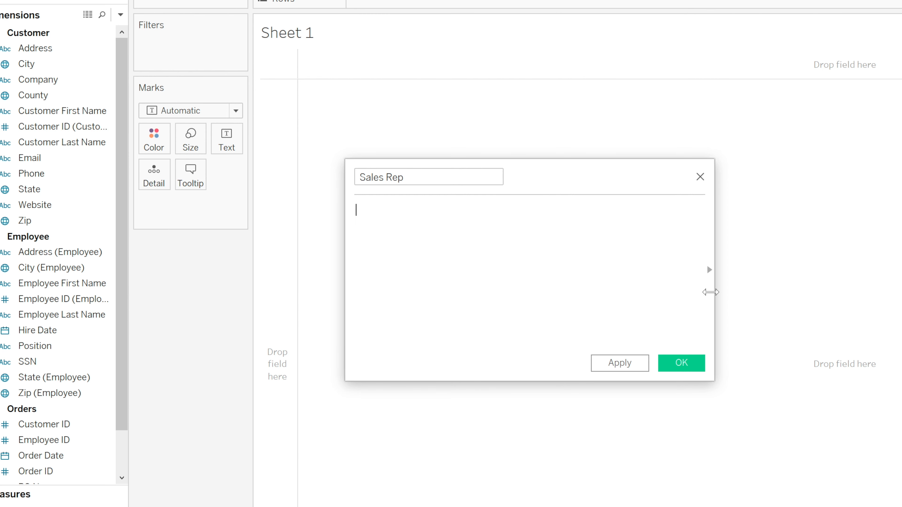
Show the function reference, limit it to Logical functions, and insert IF into the Sales Rep formula
{"action": "left_click", "coordinate": [710, 274]}
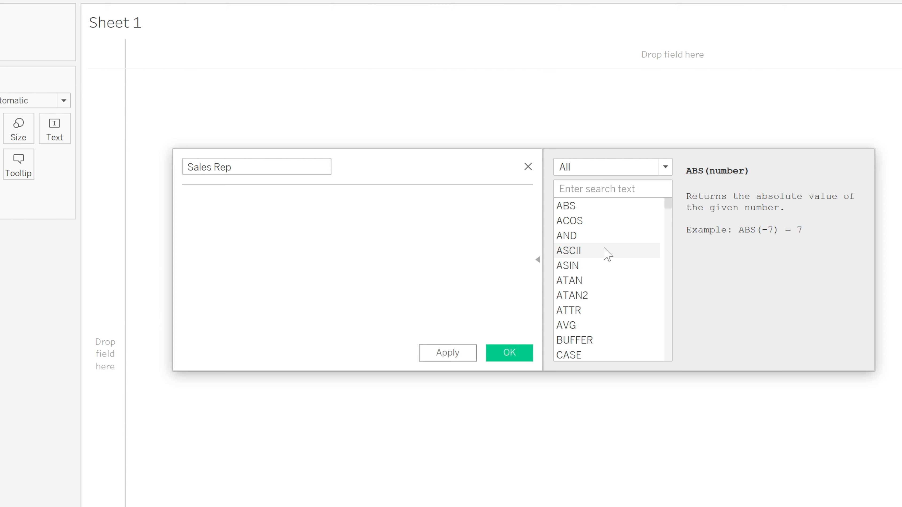
{"action": "left_click", "coordinate": [666, 167]}
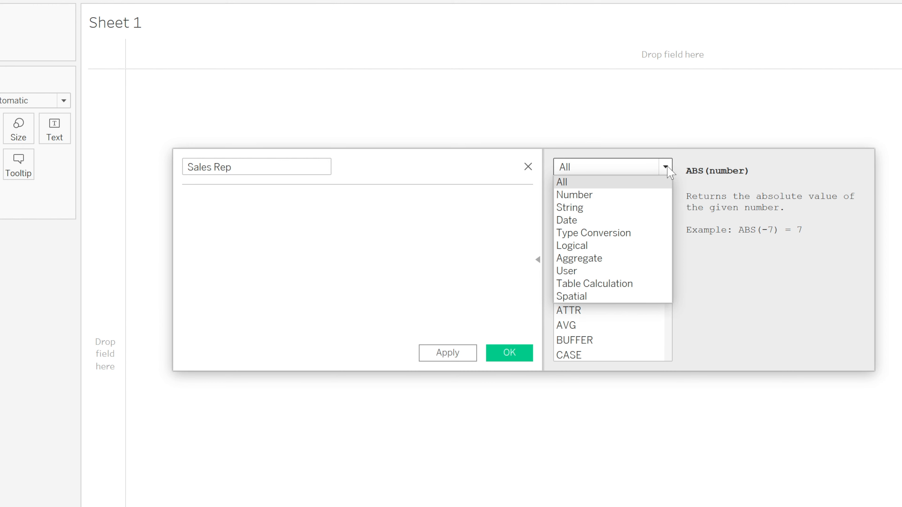
{"action": "left_click", "coordinate": [587, 247]}
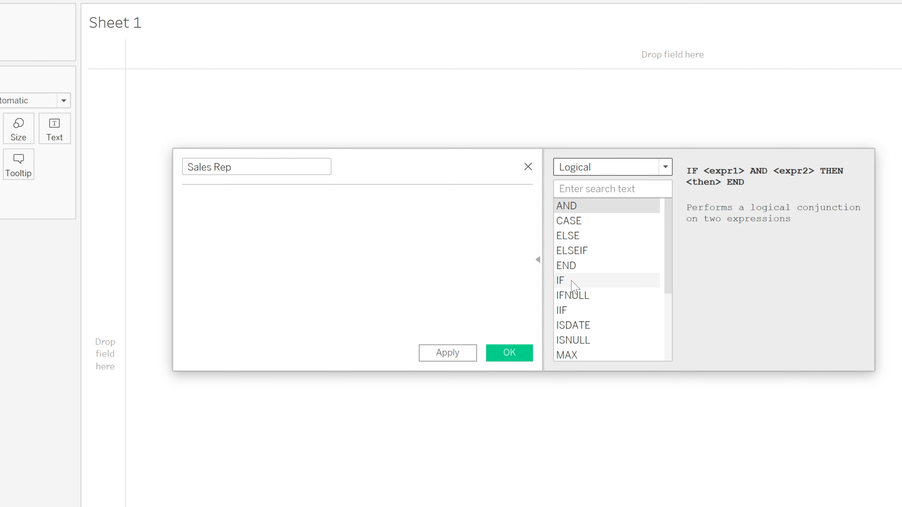
{"action": "double_click", "coordinate": [572, 282]}
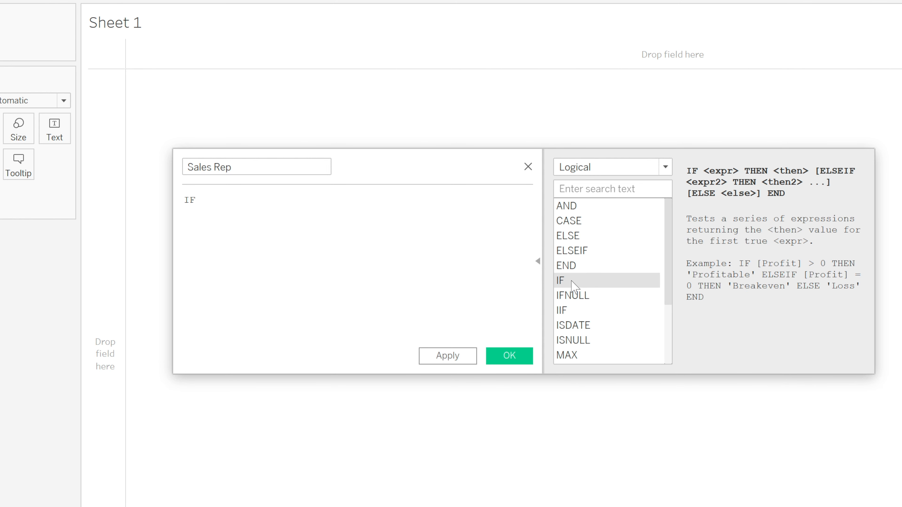
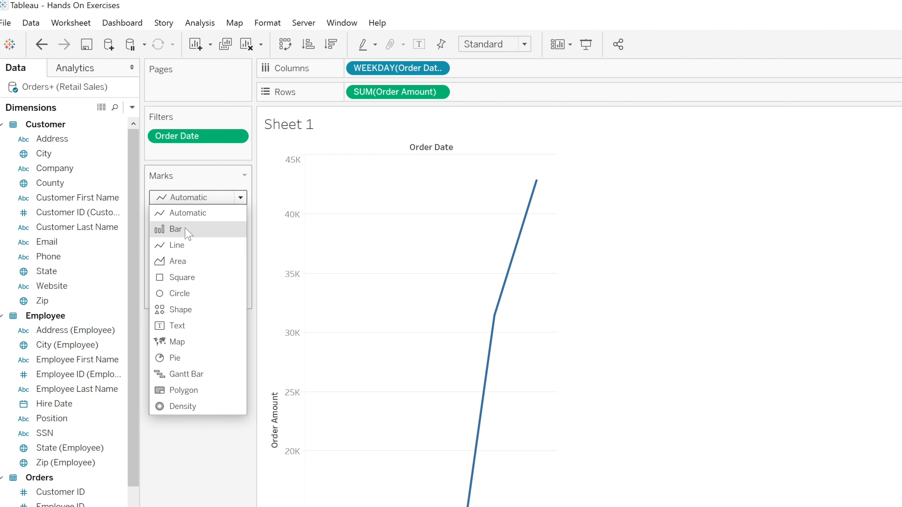
Change the weekday order amount chart's mark type to Bar and colour the bars by the Sales Rep field
{"action": "left_click", "coordinate": [176, 229]}
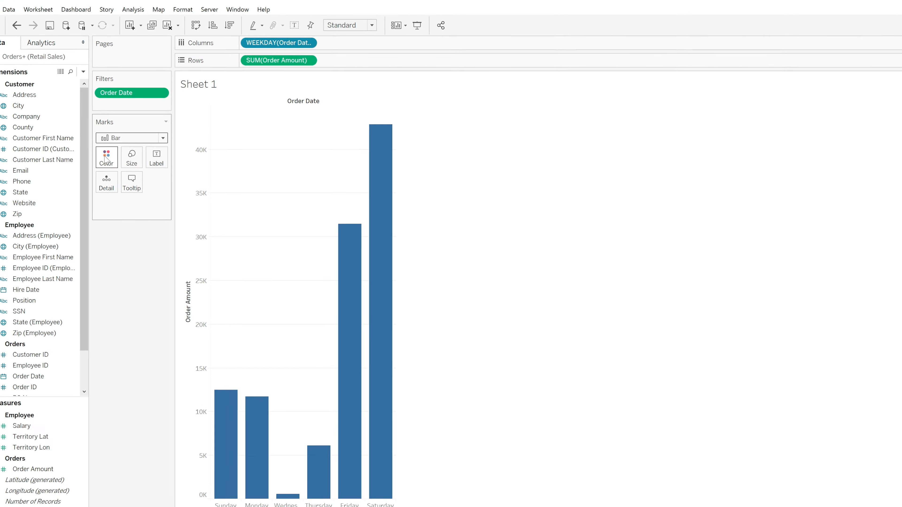
{"action": "left_click", "coordinate": [106, 158]}
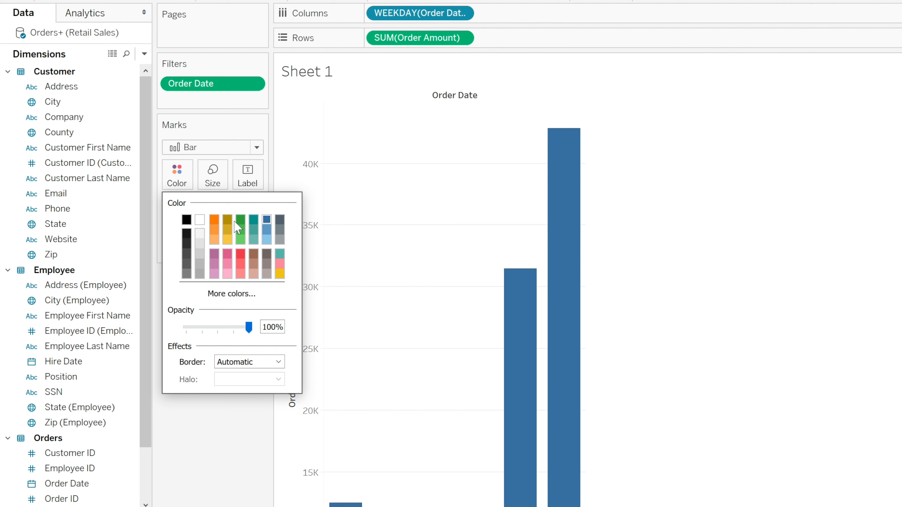
{"action": "left_click", "coordinate": [218, 490]}
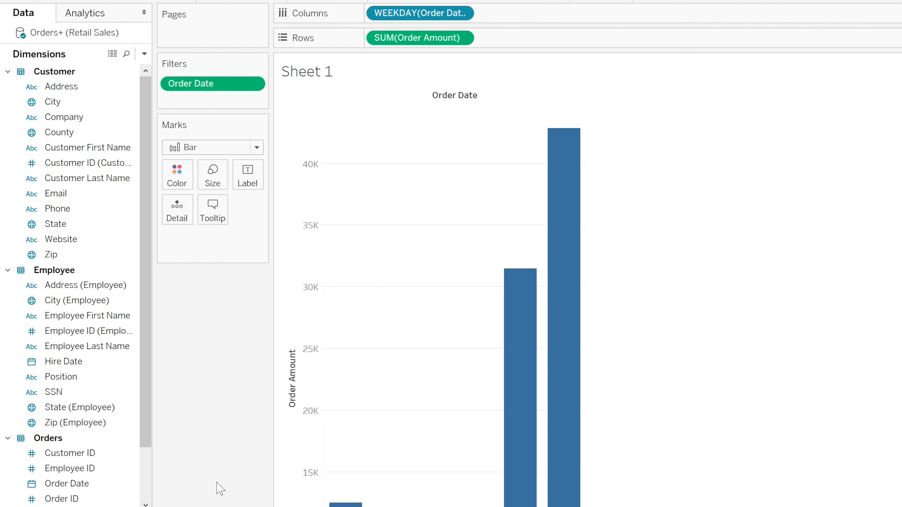
{"action": "left_click_drag", "start_coordinate": [145, 306], "coordinate": [145, 376]}
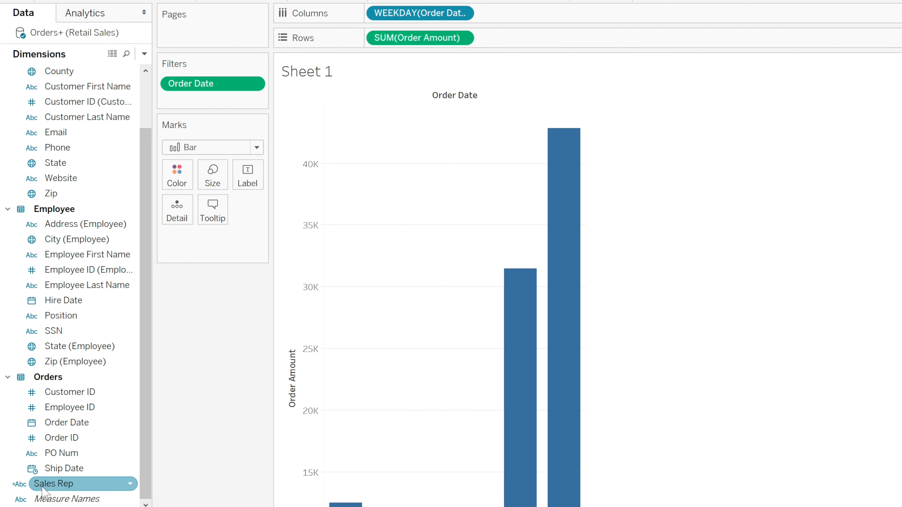
{"action": "mouse_move", "coordinate": [42, 491]}
{"action": "left_mouse_down"}
{"action": "mouse_move", "coordinate": [131, 462]}
{"action": "mouse_move", "coordinate": [185, 365]}
{"action": "mouse_move", "coordinate": [170, 275]}
{"action": "mouse_move", "coordinate": [175, 188]}
{"action": "left_mouse_up"}
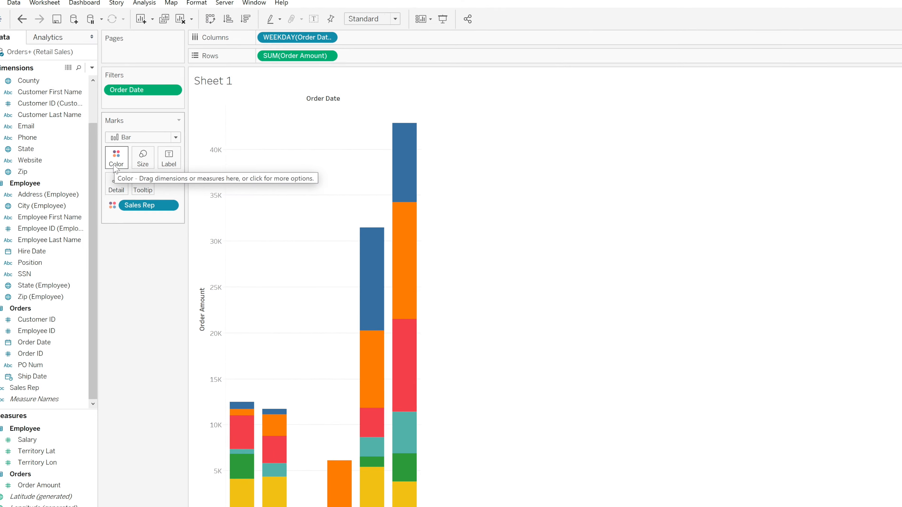
Set the stacked bar chart's fit to Entire View
{"action": "mouse_move", "coordinate": [364, 321]}
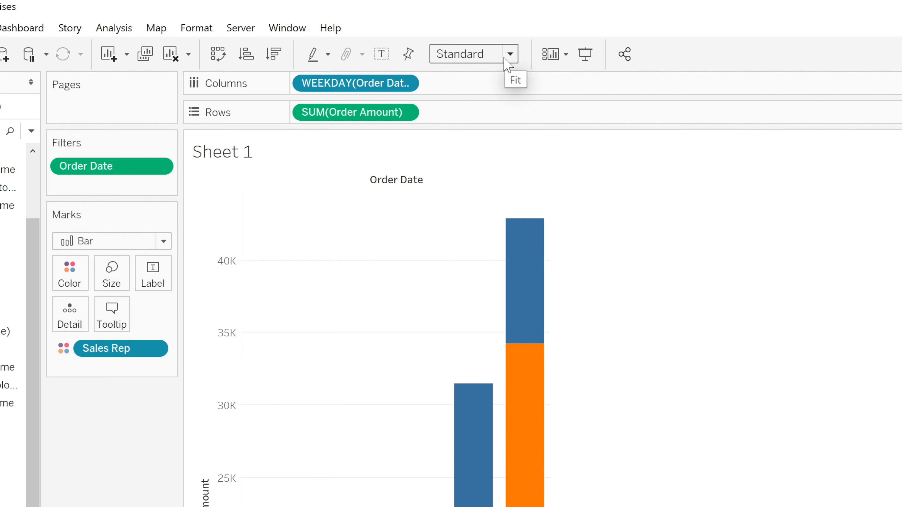
{"action": "left_click", "coordinate": [511, 55]}
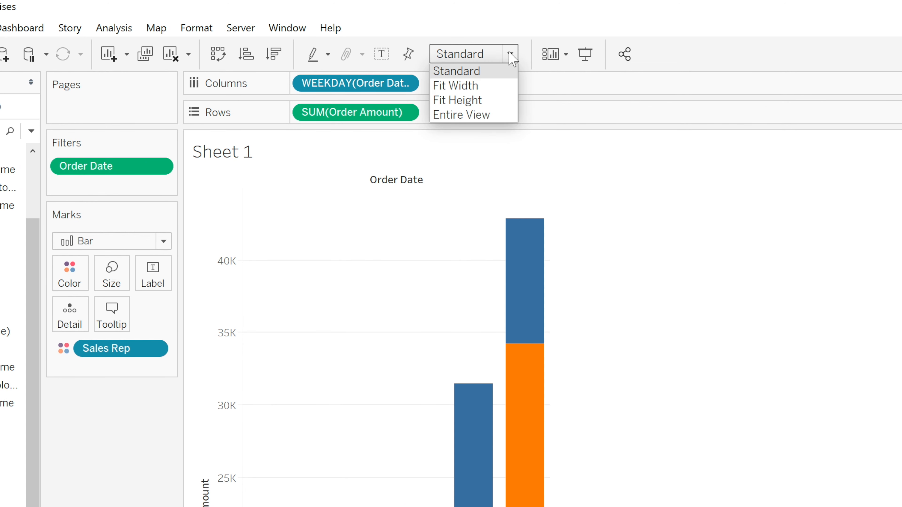
{"action": "left_click", "coordinate": [489, 115]}
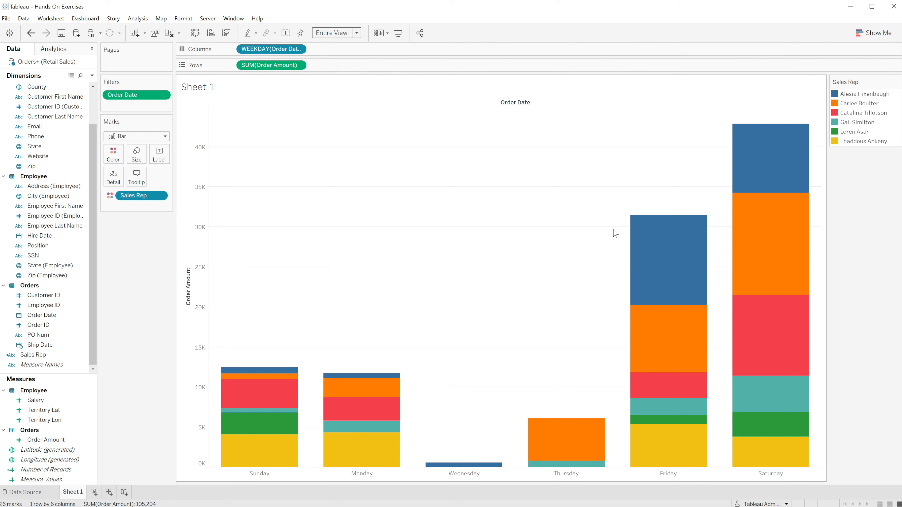
Run Explain Data on the orange segment of the Monday bar, review its explanation, and close the window
{"action": "mouse_move", "coordinate": [655, 313]}
{"action": "left_click", "coordinate": [382, 388]}
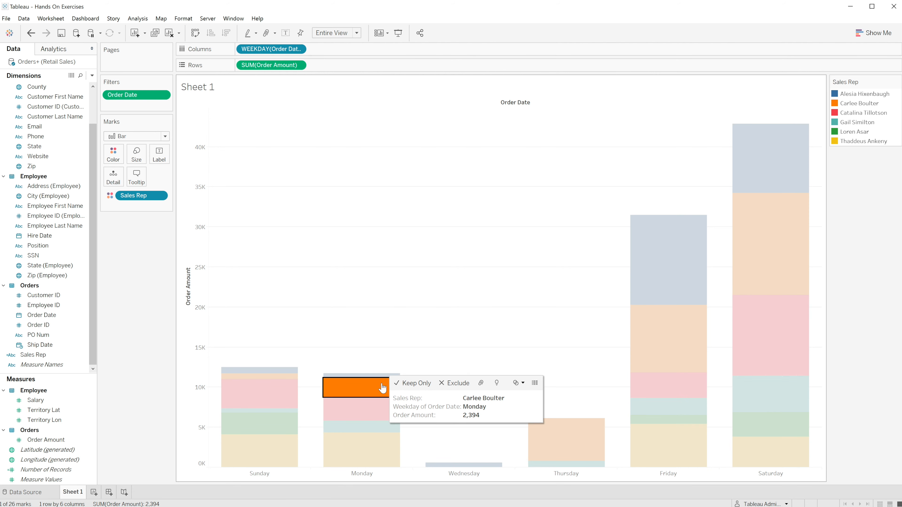
{"action": "left_click", "coordinate": [497, 386]}
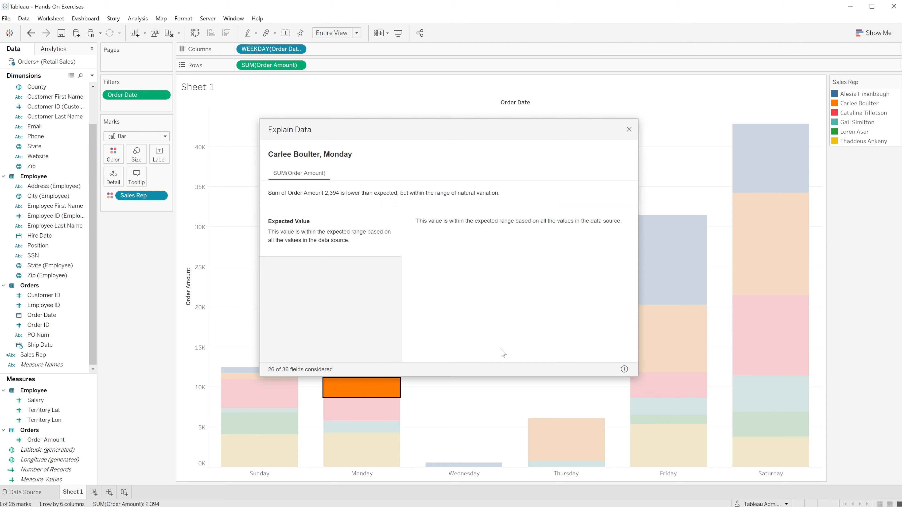
{"action": "mouse_move", "coordinate": [281, 160]}
{"action": "left_click", "coordinate": [629, 131]}
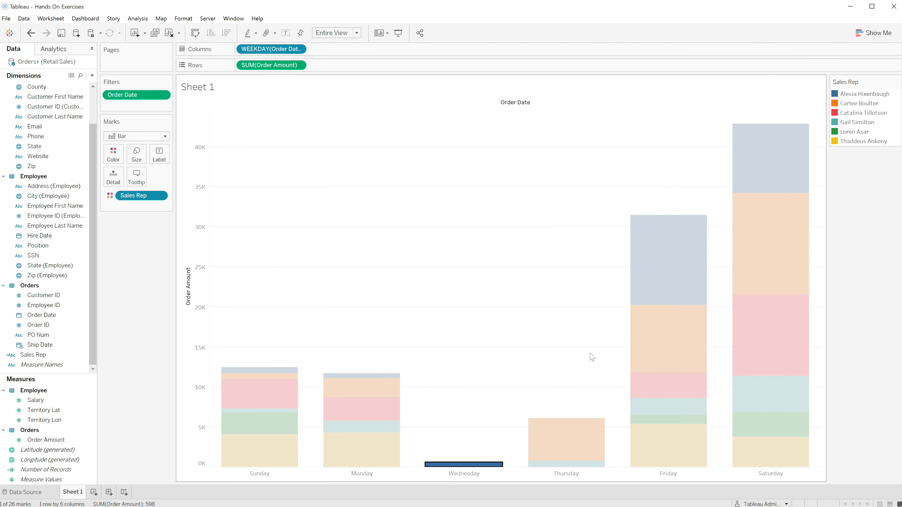
Run Explain Data on the teal segment of the Thursday bar, enlarge the window to review the explanations and analysis info, and close it
{"action": "left_click", "coordinate": [557, 466]}
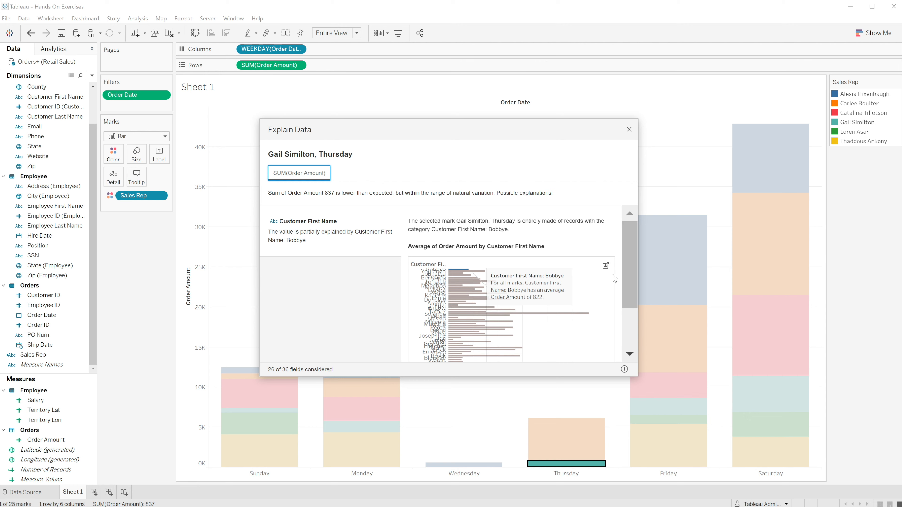
{"action": "mouse_move", "coordinate": [628, 253]}
{"action": "left_mouse_down"}
{"action": "mouse_move", "coordinate": [625, 298]}
{"action": "mouse_move", "coordinate": [631, 253]}
{"action": "left_mouse_up"}
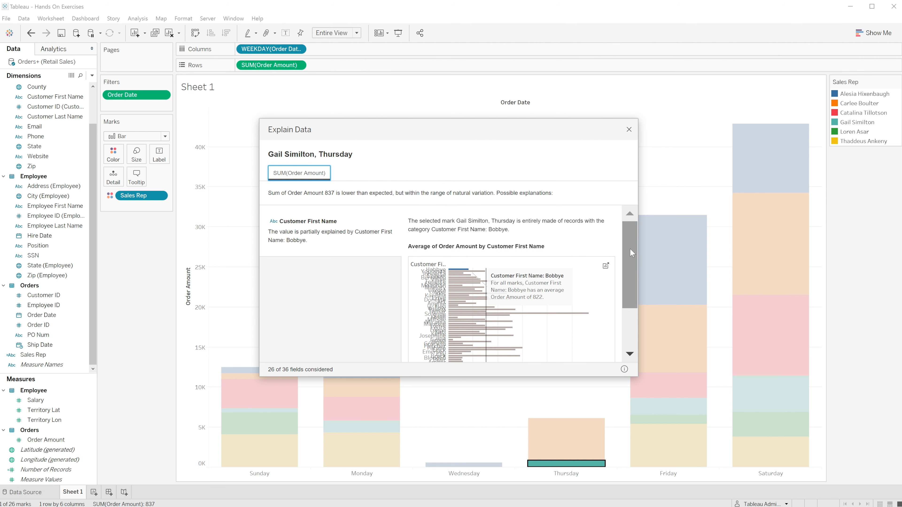
{"action": "left_click_drag", "start_coordinate": [634, 373], "coordinate": [670, 426]}
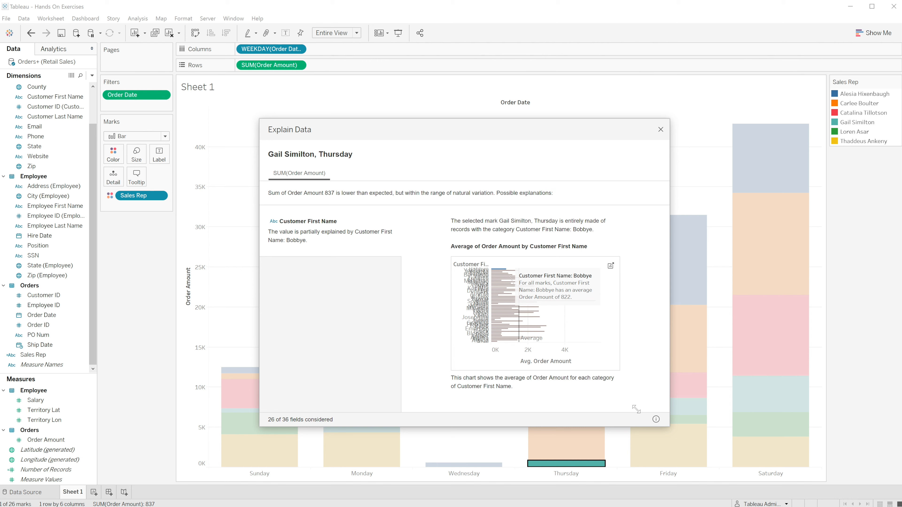
{"action": "left_click", "coordinate": [656, 419]}
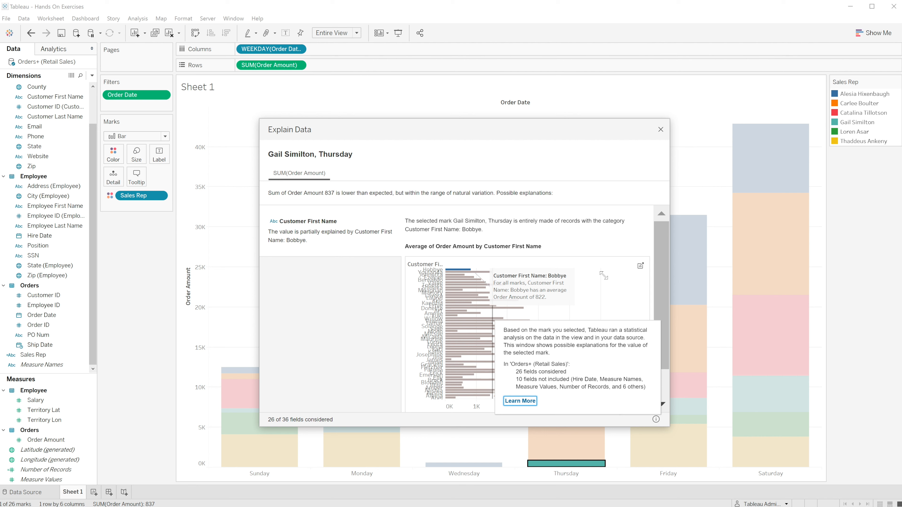
{"action": "left_click", "coordinate": [656, 420]}
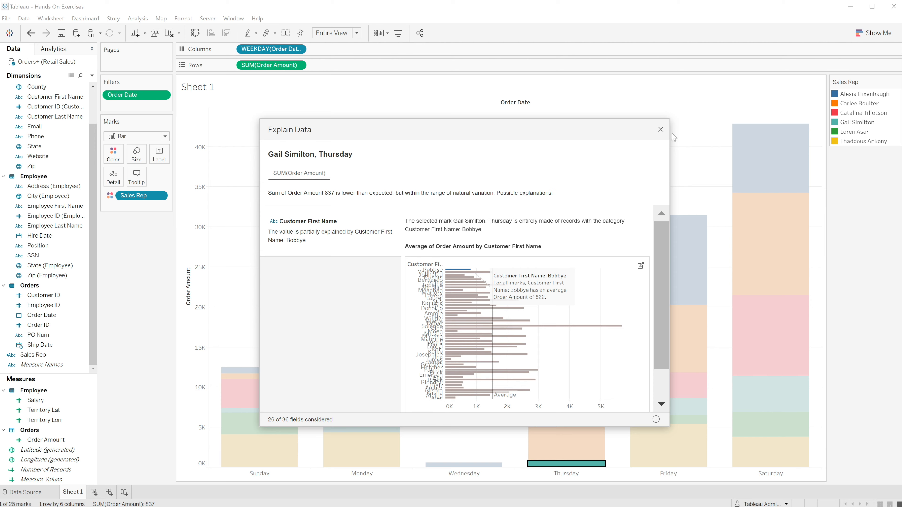
{"action": "left_click", "coordinate": [662, 130]}
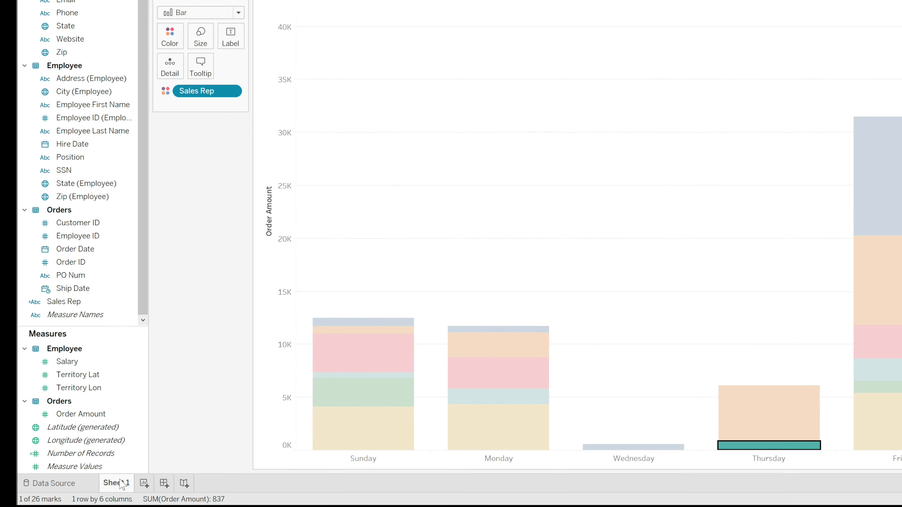
Rename the Sheet 1 worksheet as Explain Data
{"action": "mouse_move", "coordinate": [122, 484]}
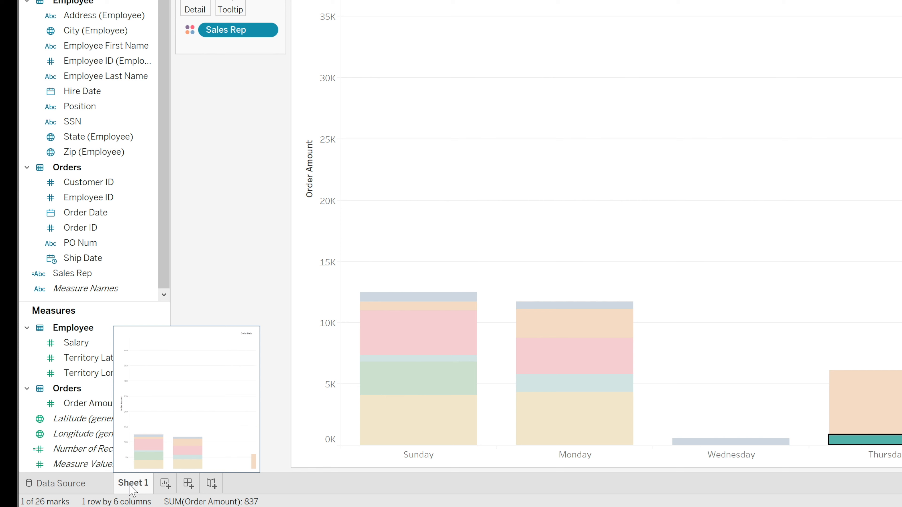
{"action": "double_click", "coordinate": [131, 484]}
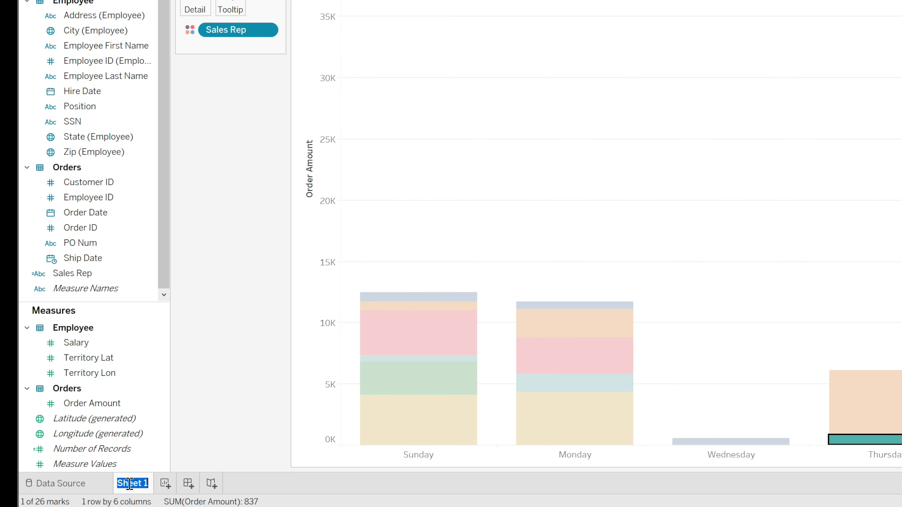
{"action": "type", "text": "Explain Data"}
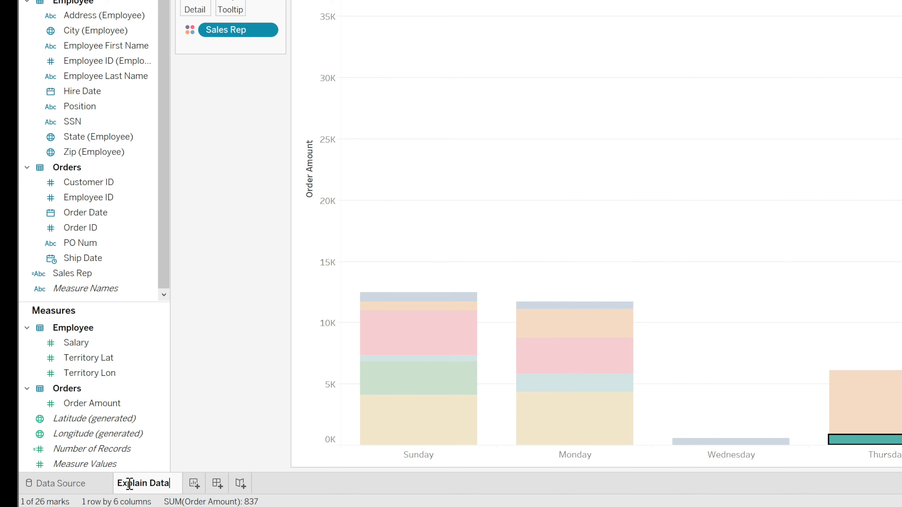
{"action": "key", "text": "Return"}
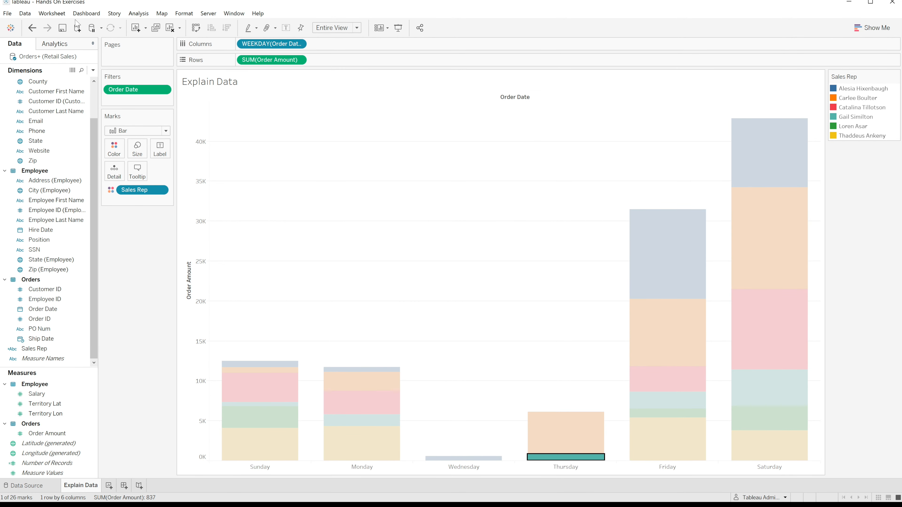
Save the workbook as Hands On Exercises.twb, replacing the existing file
{"action": "left_click", "coordinate": [7, 13]}
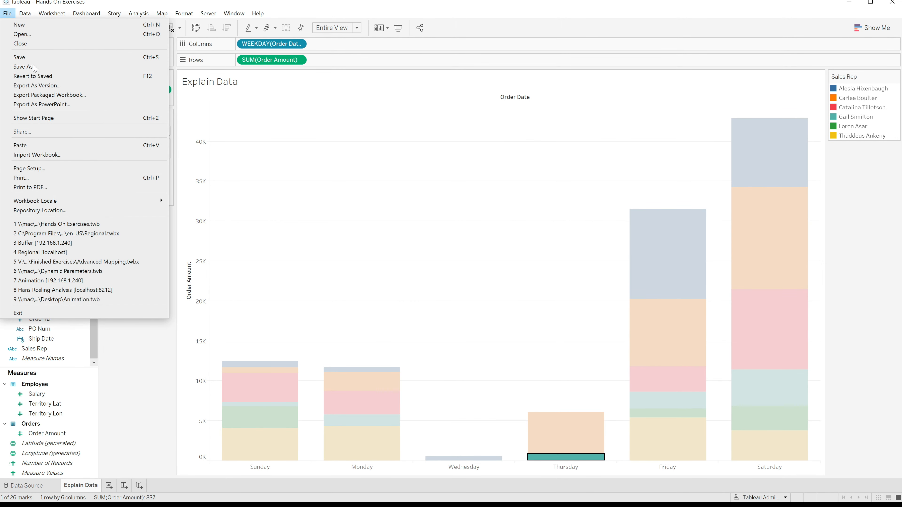
{"action": "left_click", "coordinate": [25, 67]}
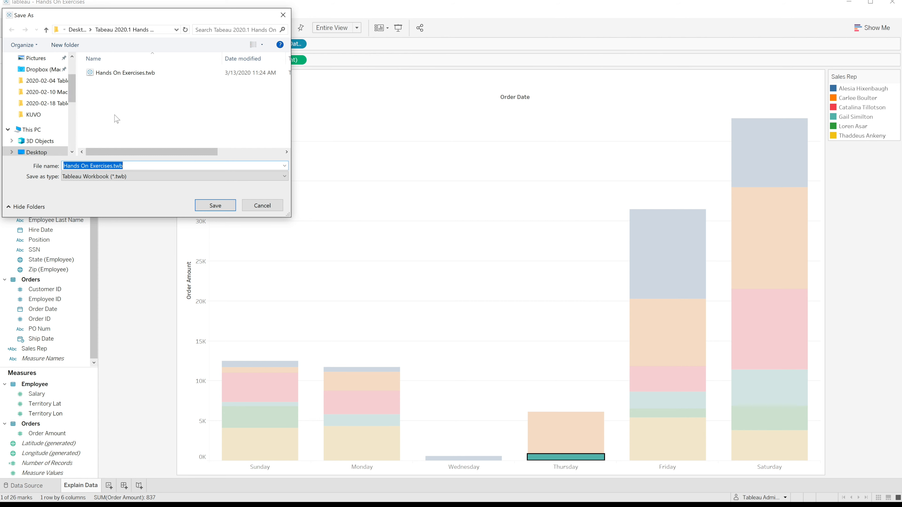
{"action": "left_click", "coordinate": [124, 73]}
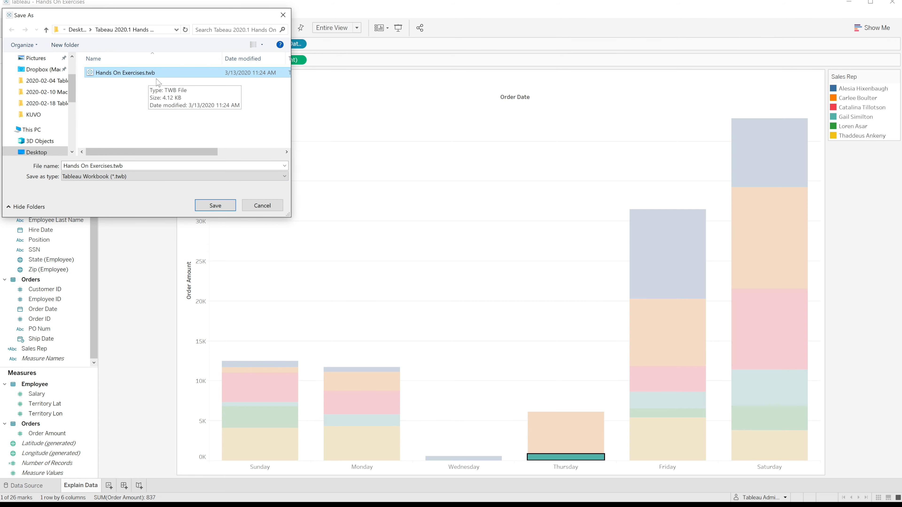
{"action": "left_click", "coordinate": [216, 205]}
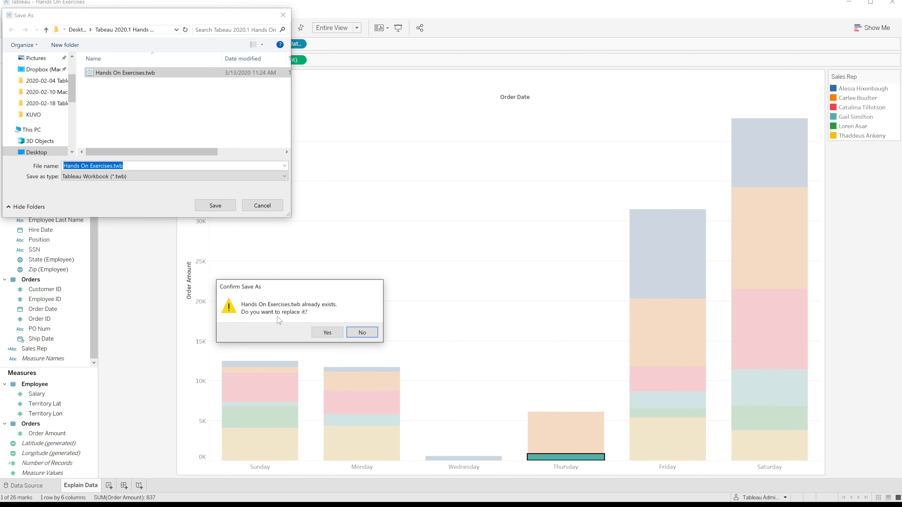
{"action": "left_click", "coordinate": [326, 333]}
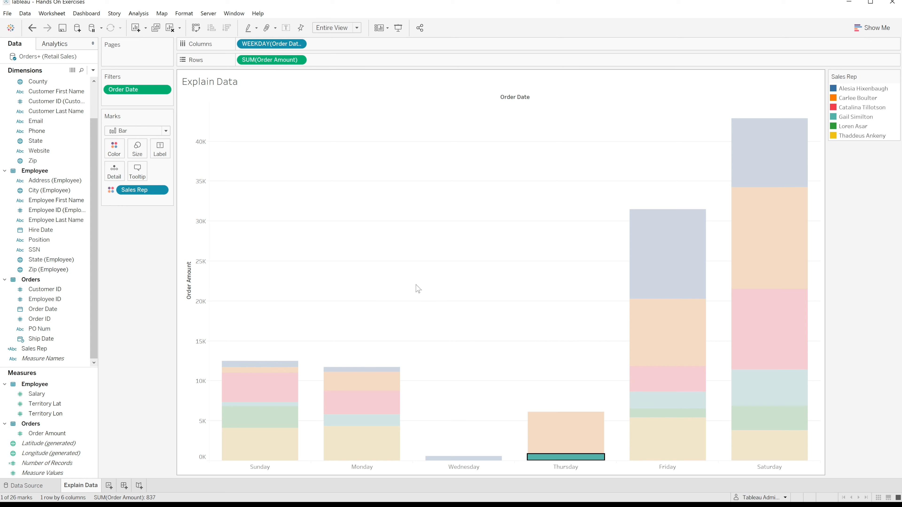
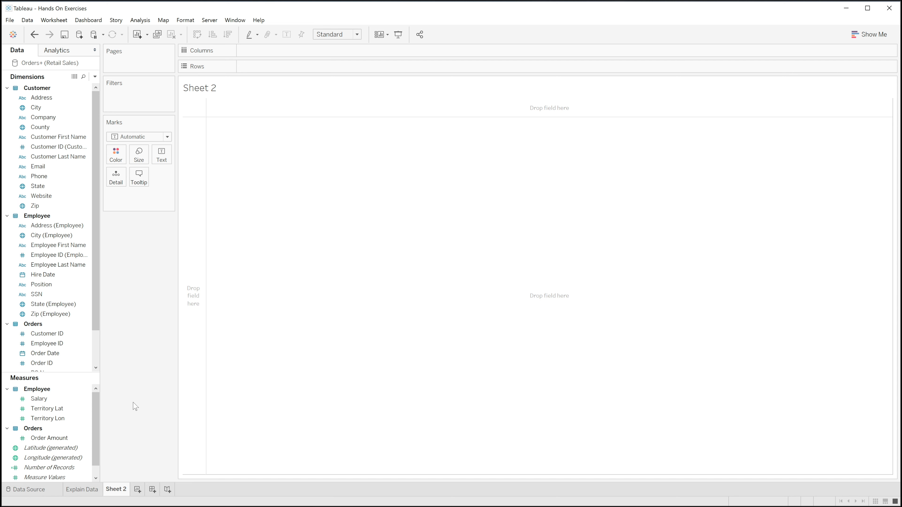
Add a relative date filter on Order Date that keeps the last 3 months
{"action": "left_click", "coordinate": [42, 304]}
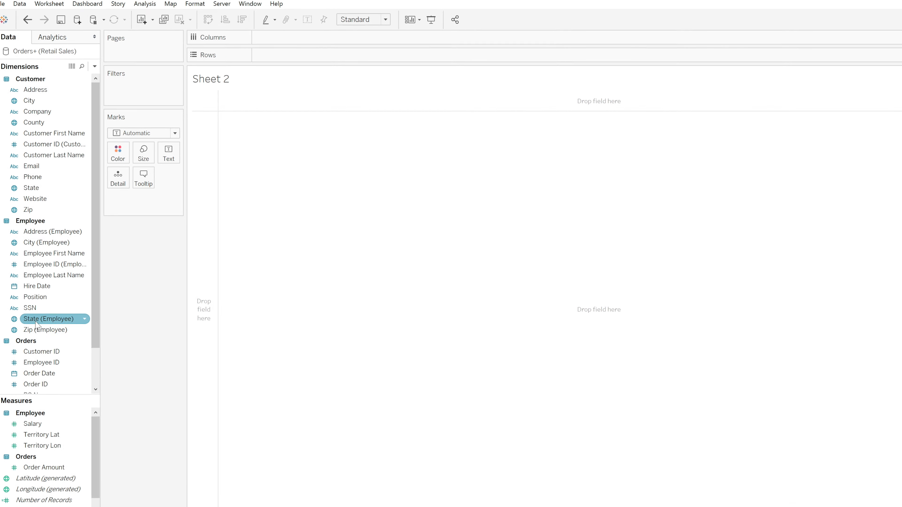
{"action": "left_click", "coordinate": [38, 374]}
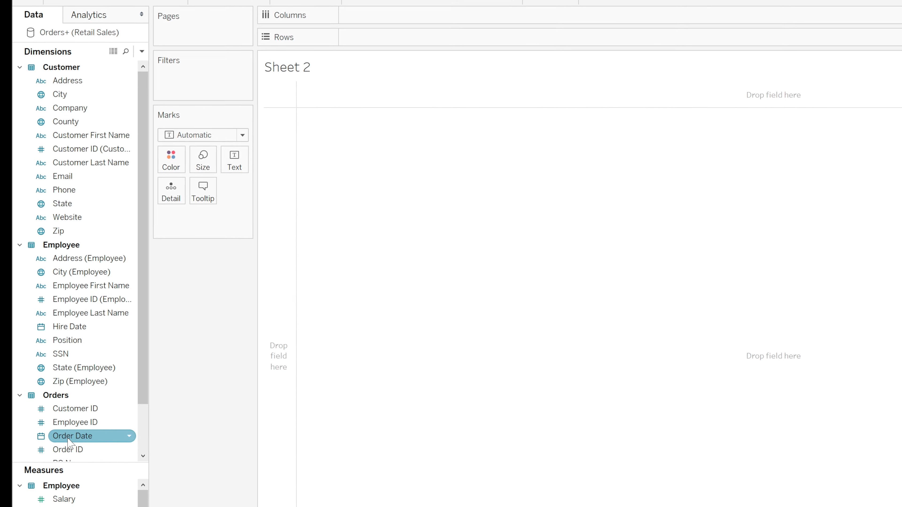
{"action": "left_click_drag", "start_coordinate": [64, 460], "coordinate": [190, 85]}
{"action": "left_click", "coordinate": [627, 198]}
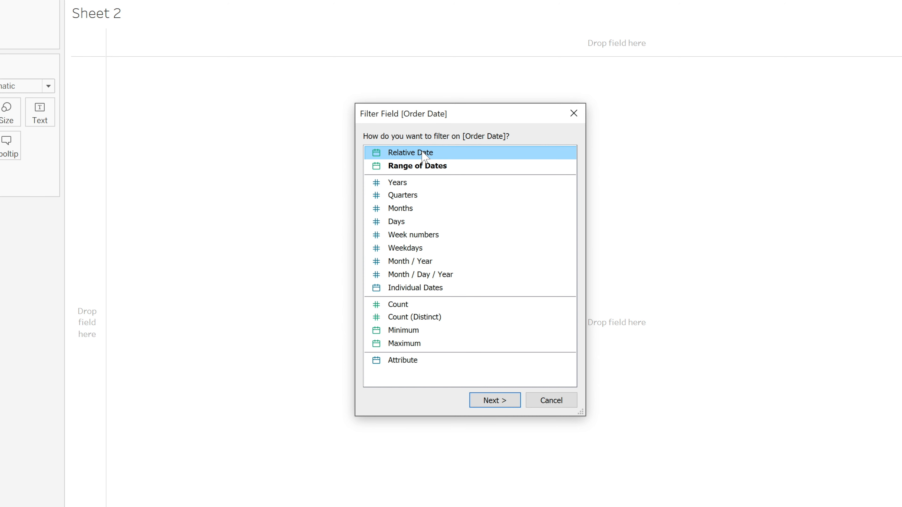
{"action": "left_click", "coordinate": [506, 401]}
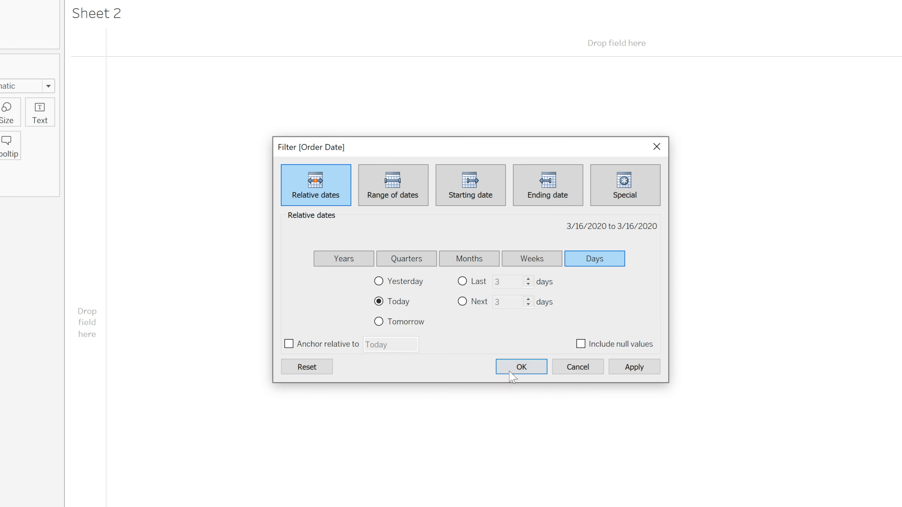
{"action": "left_click", "coordinate": [469, 260]}
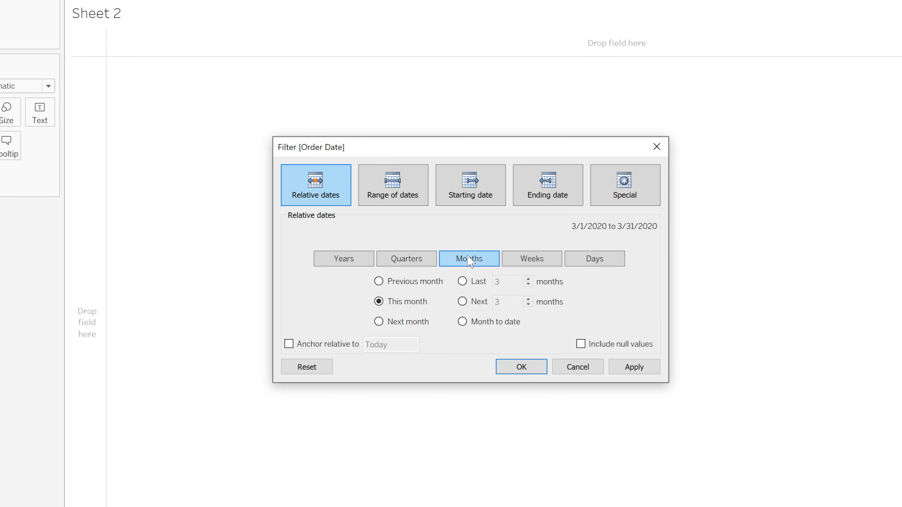
{"action": "left_click", "coordinate": [462, 282]}
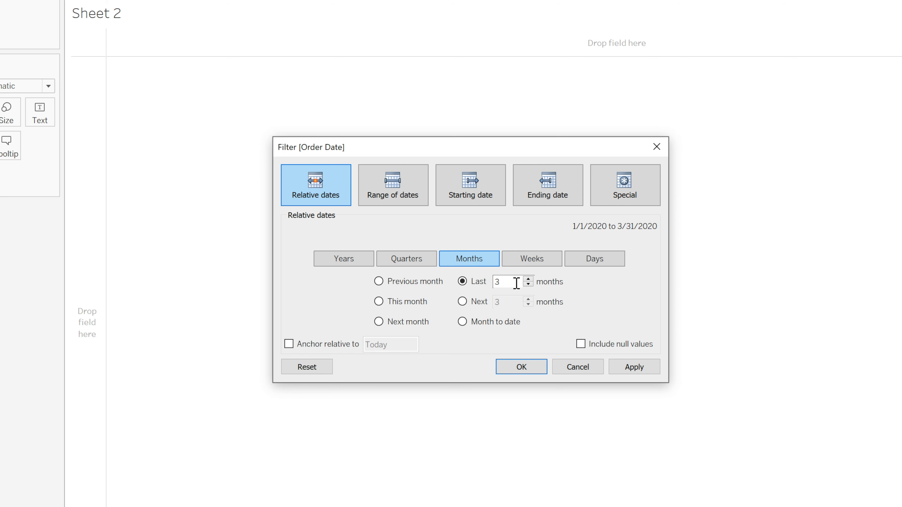
{"action": "left_click", "coordinate": [521, 368]}
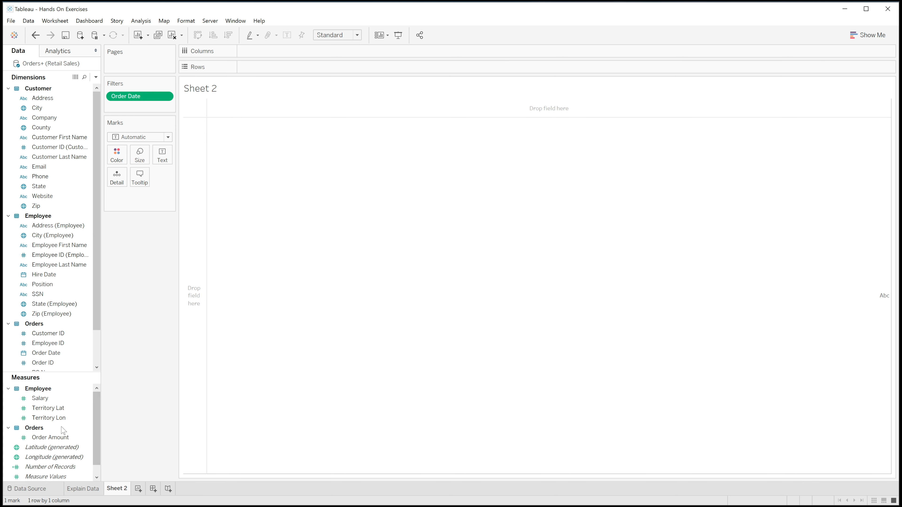
Plot the sum of Order Amount on rows against the continuous WEEK(Order Date) on columns
{"action": "left_click", "coordinate": [51, 440]}
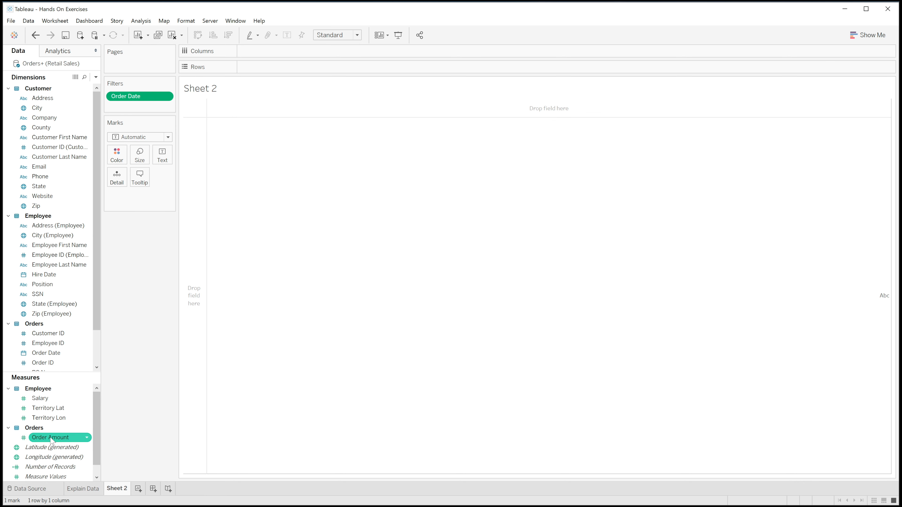
{"action": "double_click", "coordinate": [51, 438]}
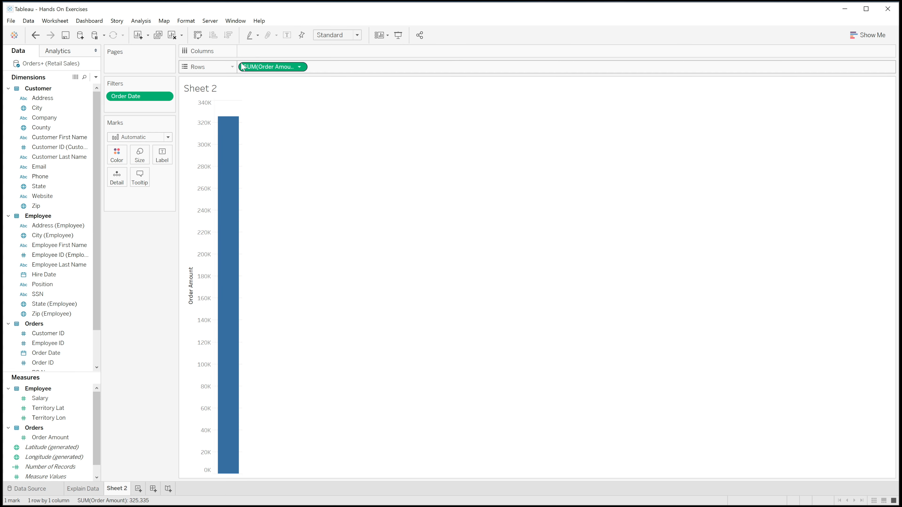
{"action": "mouse_move", "coordinate": [230, 178]}
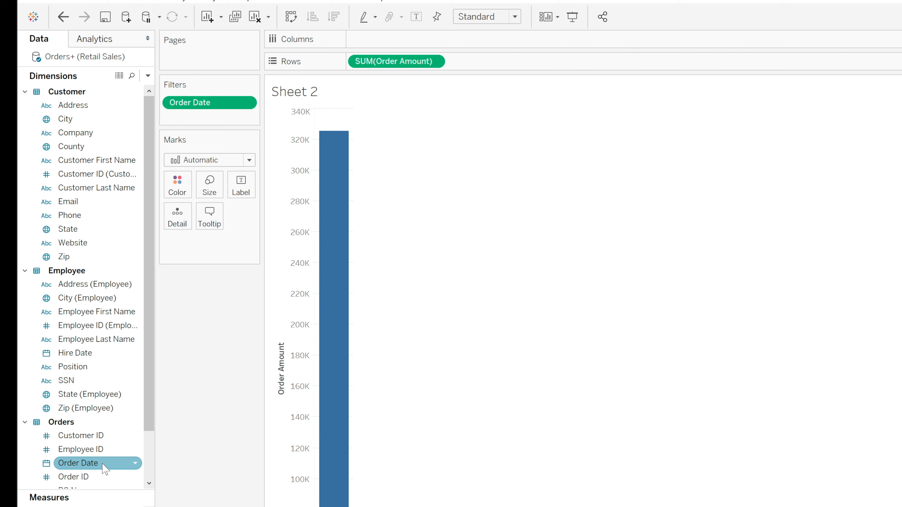
{"action": "left_click_drag", "start_coordinate": [103, 464], "coordinate": [431, 42]}
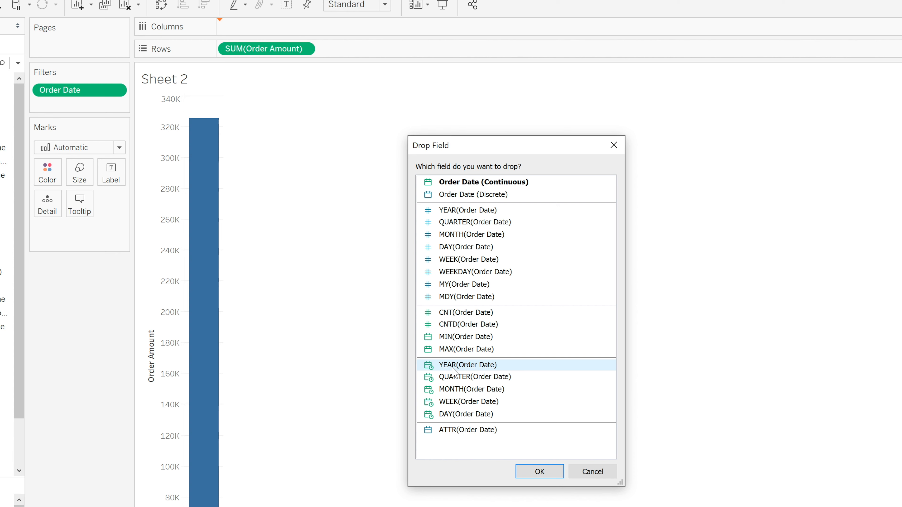
{"action": "left_click", "coordinate": [459, 405]}
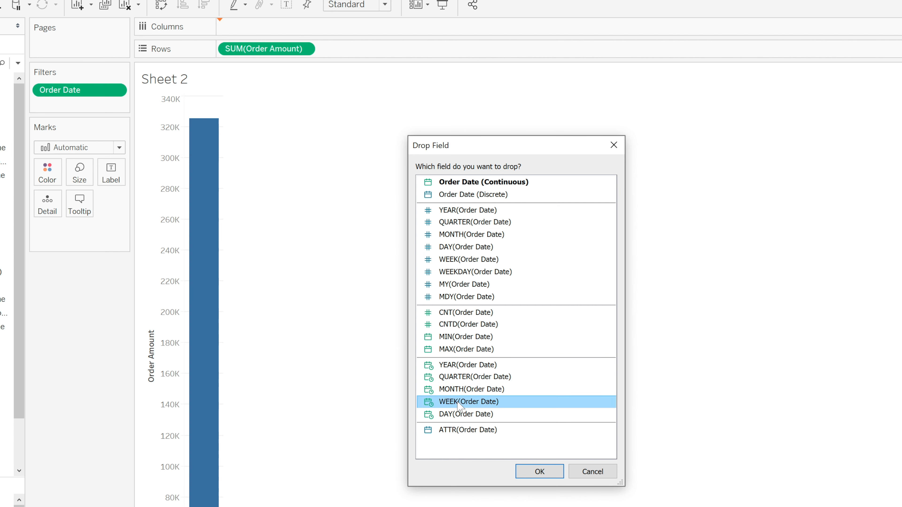
{"action": "left_click", "coordinate": [539, 472]}
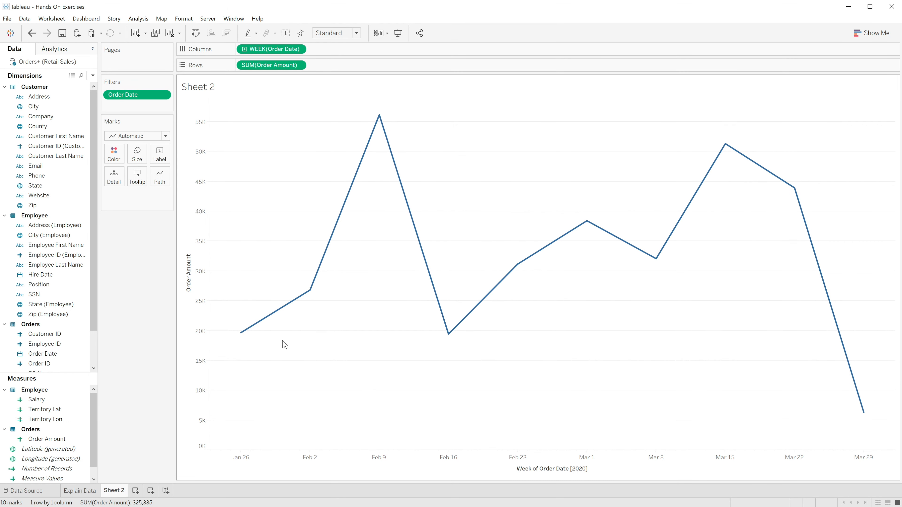
{"action": "mouse_move", "coordinate": [241, 341]}
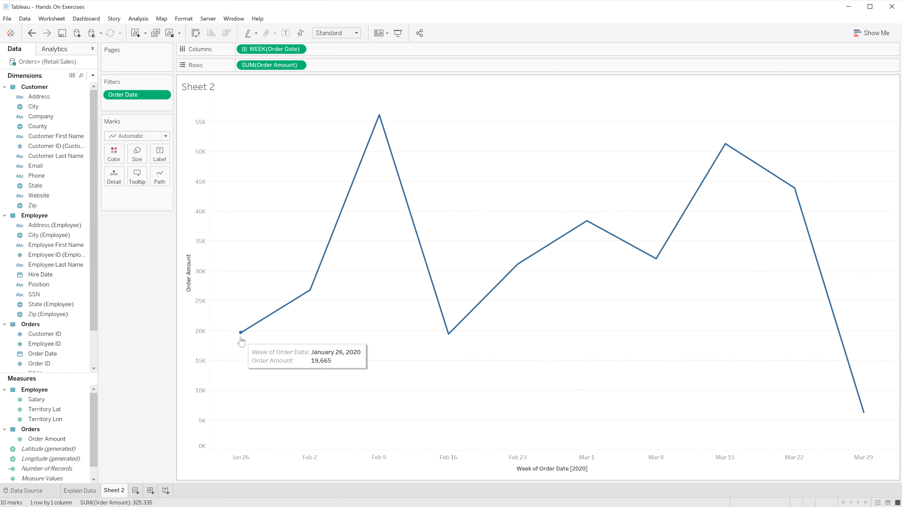
{"action": "mouse_move", "coordinate": [864, 416]}
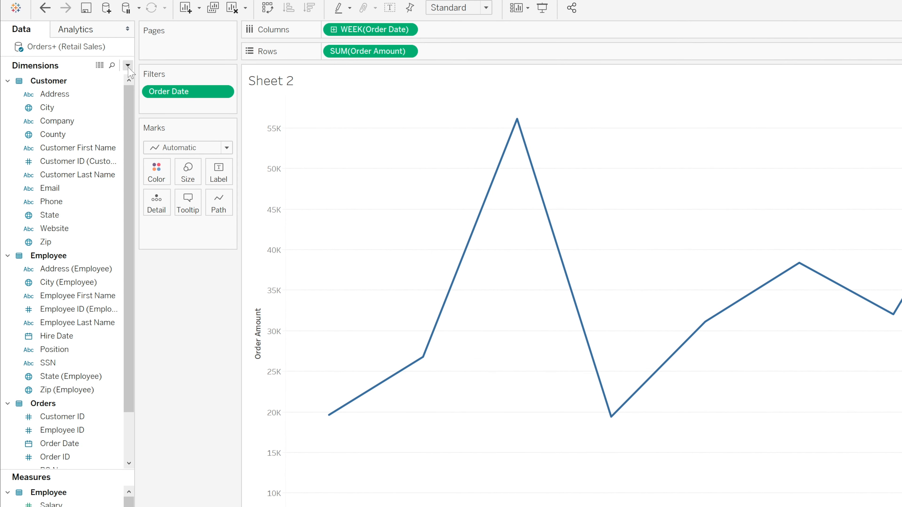
Start a new parameter named Sales Rep Comparison with the String data type
{"action": "left_click", "coordinate": [127, 65]}
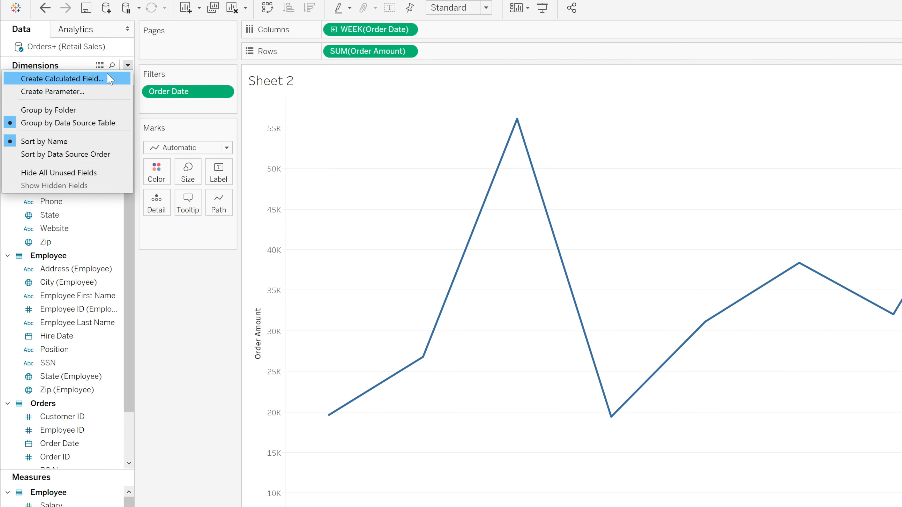
{"action": "left_click", "coordinate": [101, 92]}
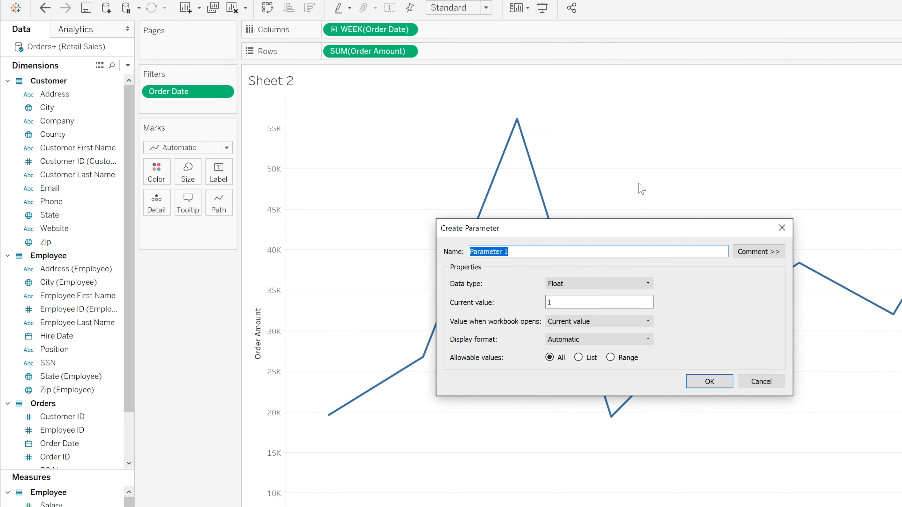
{"action": "type", "text": "Sales"}
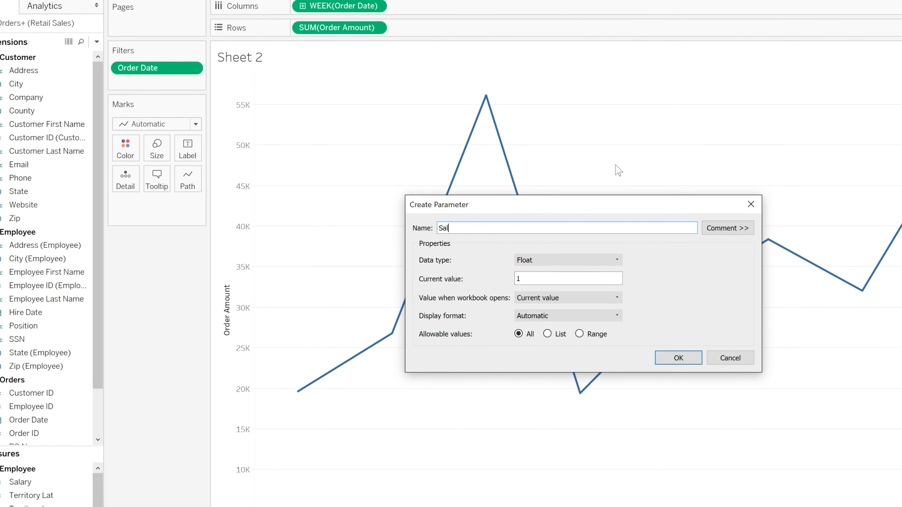
{"action": "type", "text": " Rep Com"}
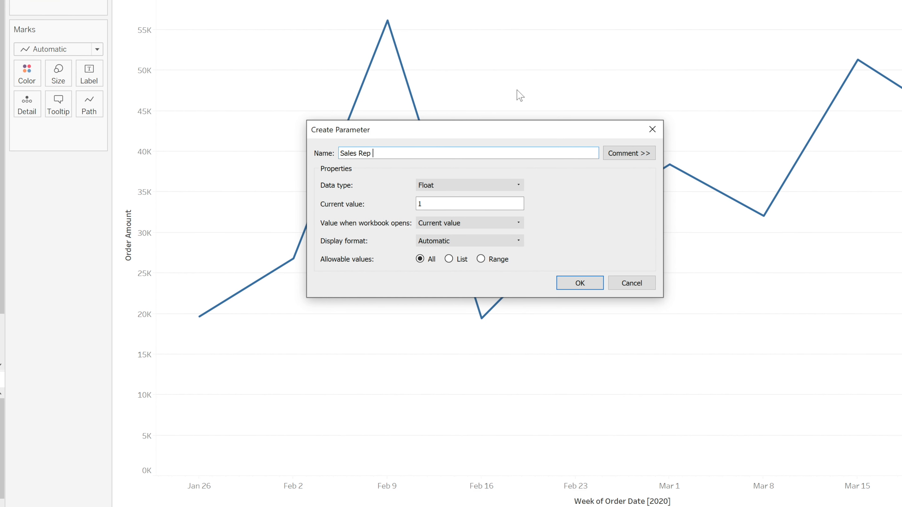
{"action": "type", "text": "parison"}
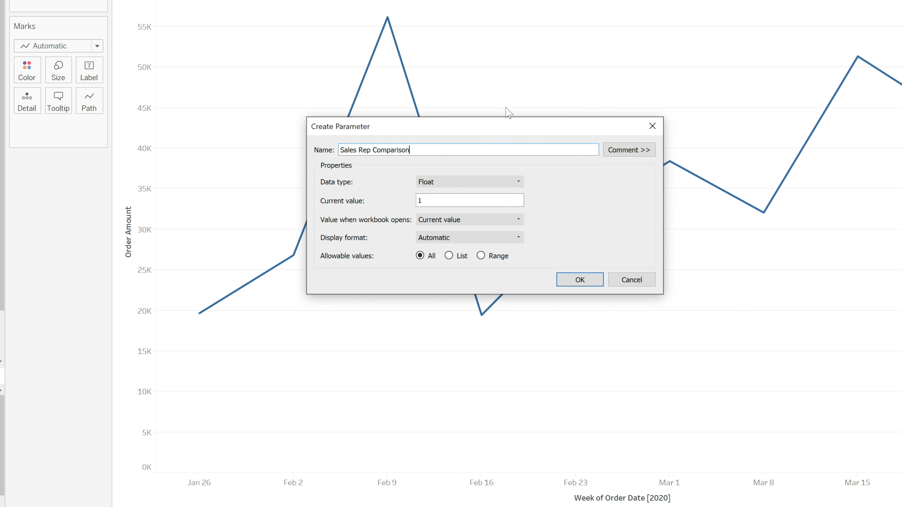
{"action": "left_click", "coordinate": [516, 183]}
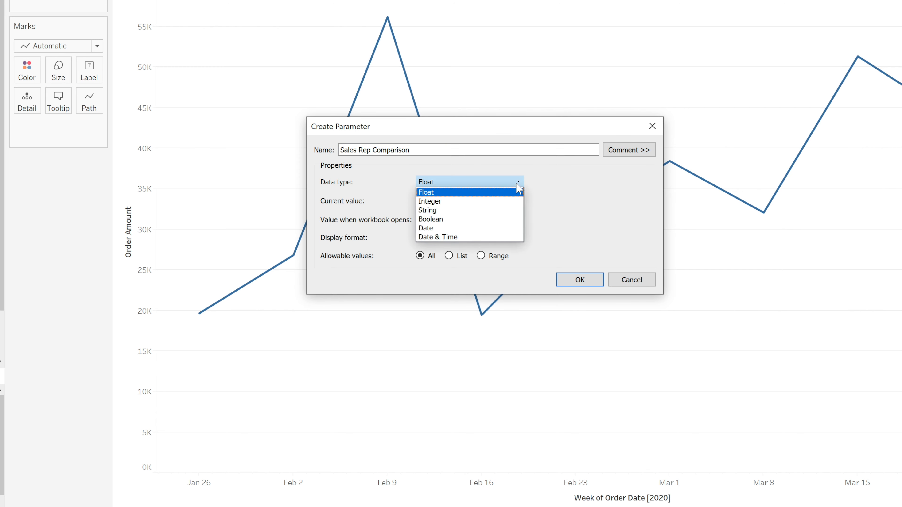
{"action": "left_click", "coordinate": [449, 210]}
{"action": "left_click_drag", "start_coordinate": [457, 133], "coordinate": [493, 48]}
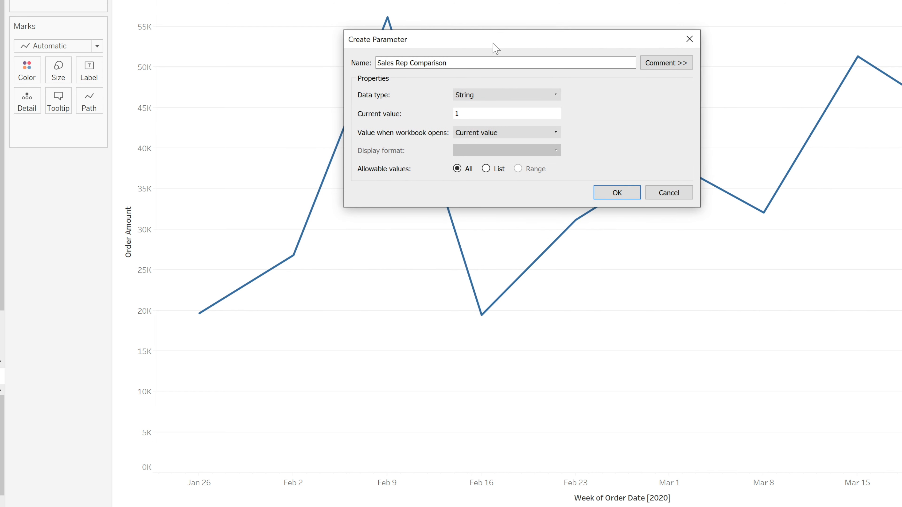
Restrict the parameter to a list of values loaded from the Sales Rep field when the workbook opens, and create it
{"action": "left_click", "coordinate": [487, 170]}
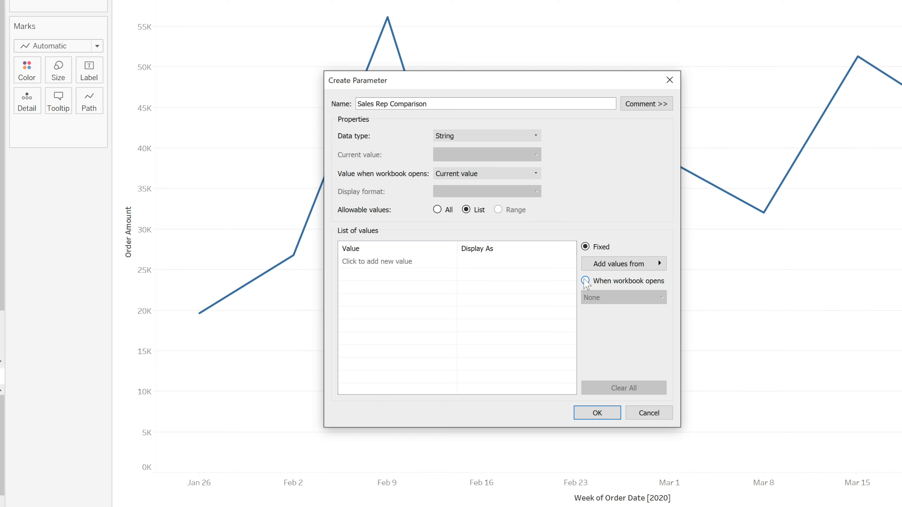
{"action": "left_click", "coordinate": [585, 281]}
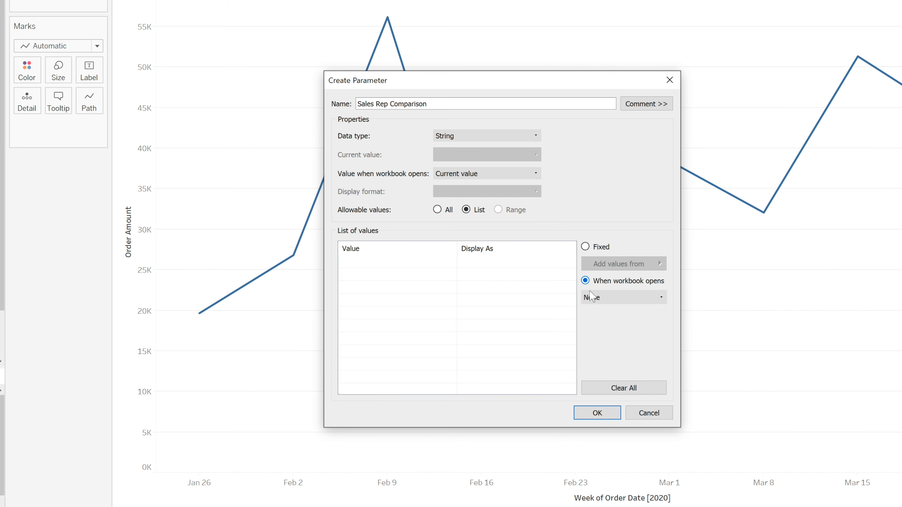
{"action": "left_click", "coordinate": [660, 280]}
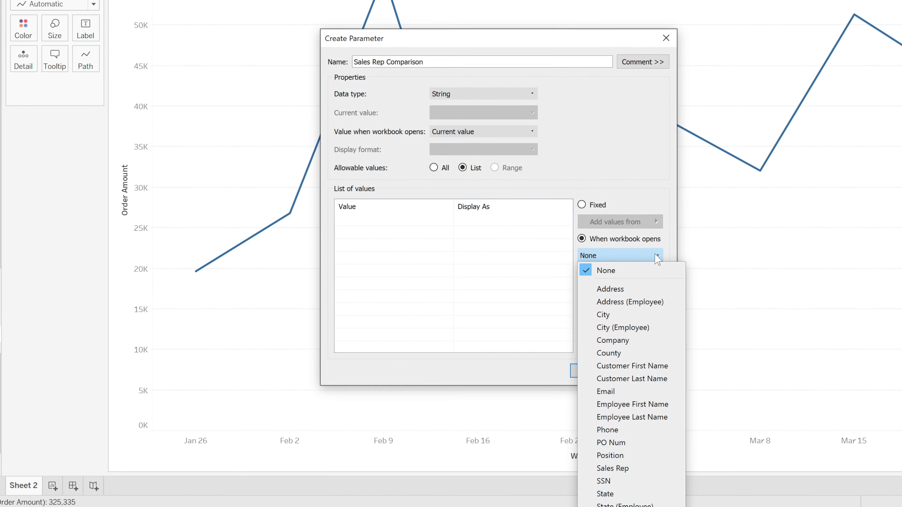
{"action": "left_click", "coordinate": [631, 469]}
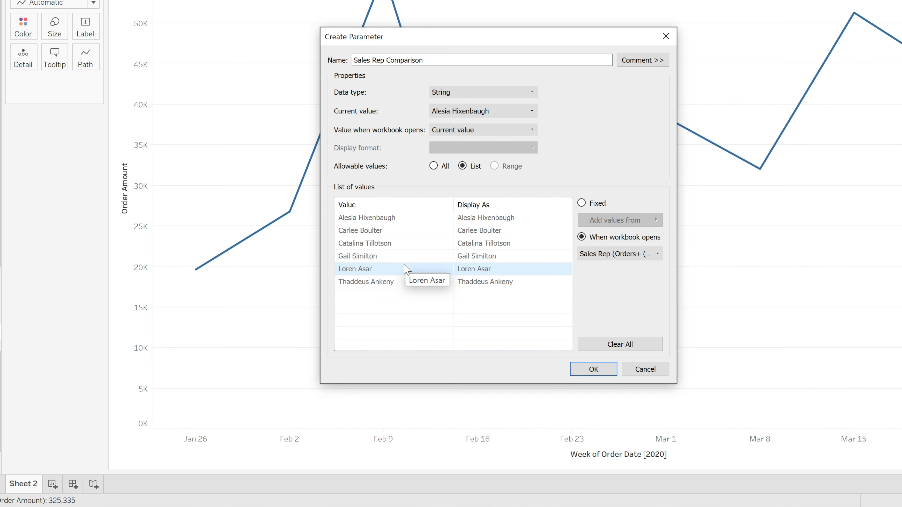
{"action": "left_click", "coordinate": [603, 370]}
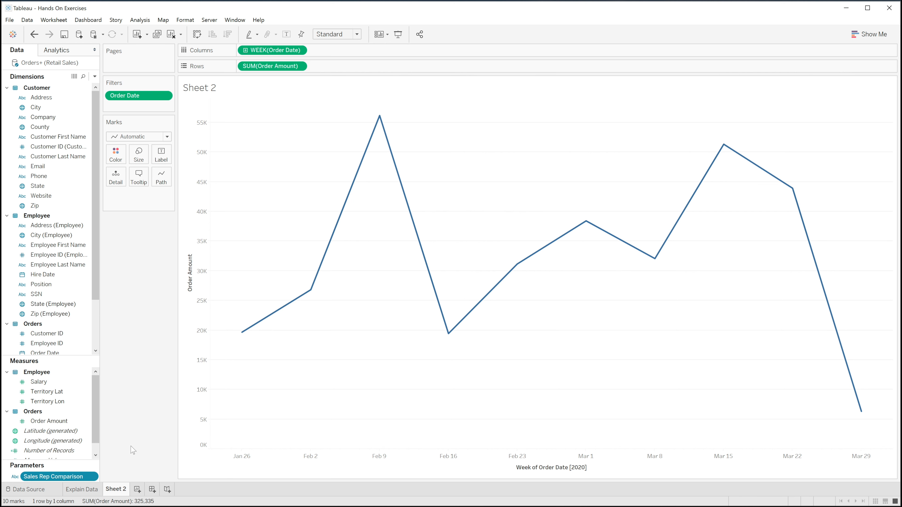
Add the Sales Rep Comparison parameter control to the sheet and choose the third sales rep in its list
{"action": "left_click", "coordinate": [94, 478]}
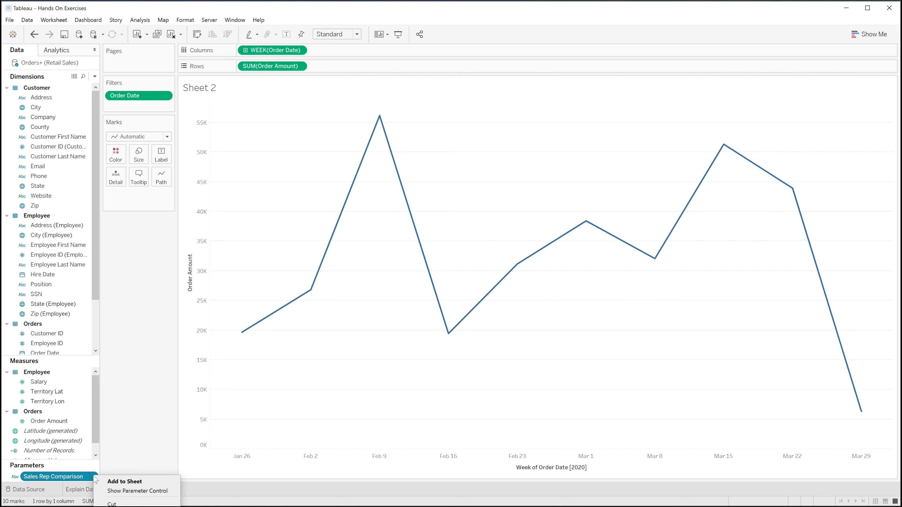
{"action": "left_click", "coordinate": [117, 481]}
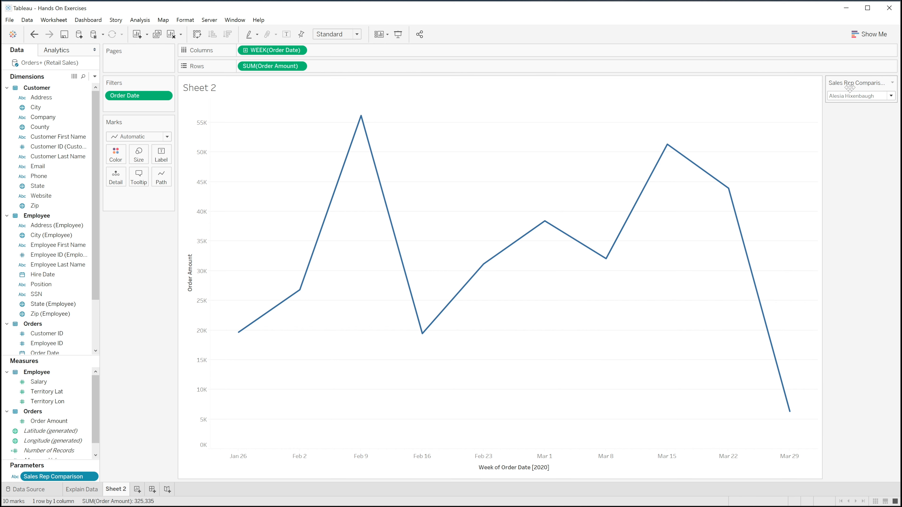
{"action": "left_click", "coordinate": [891, 97]}
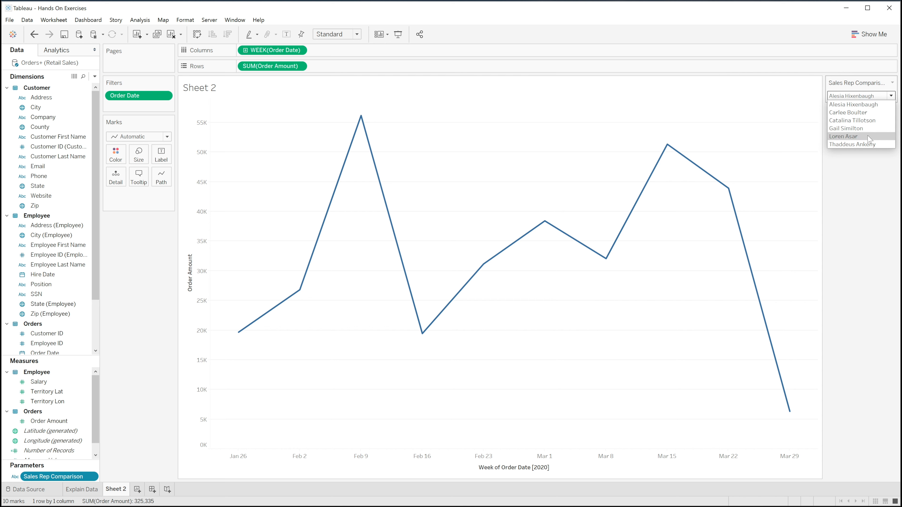
{"action": "left_click", "coordinate": [802, 129]}
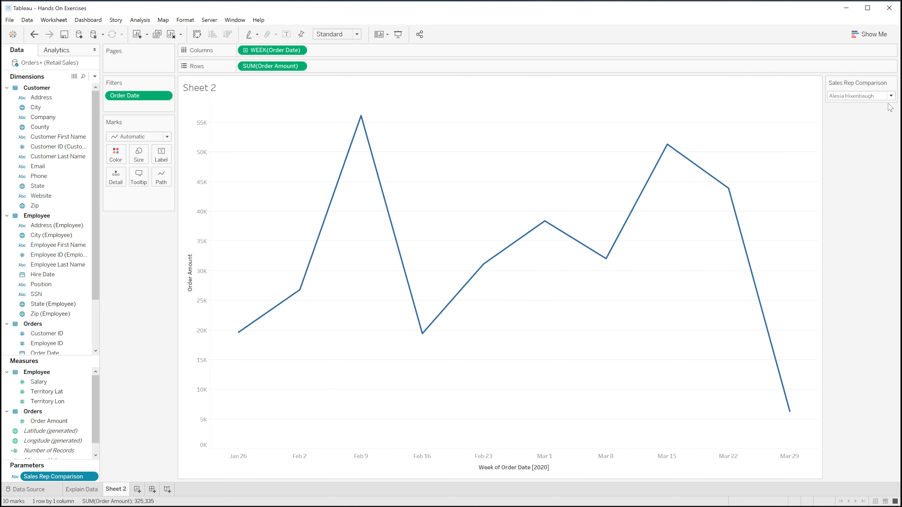
{"action": "left_click", "coordinate": [891, 95]}
{"action": "left_click", "coordinate": [855, 120]}
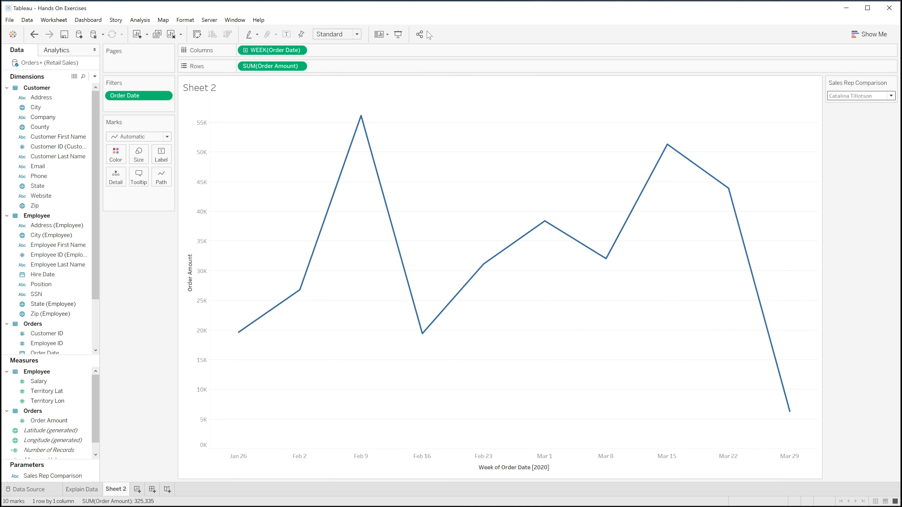
Start a new calculated field named Sales Rep Reference
{"action": "left_click", "coordinate": [95, 77]}
{"action": "left_click", "coordinate": [35, 85]}
{"action": "type", "text": "Sales Rep Reference"}
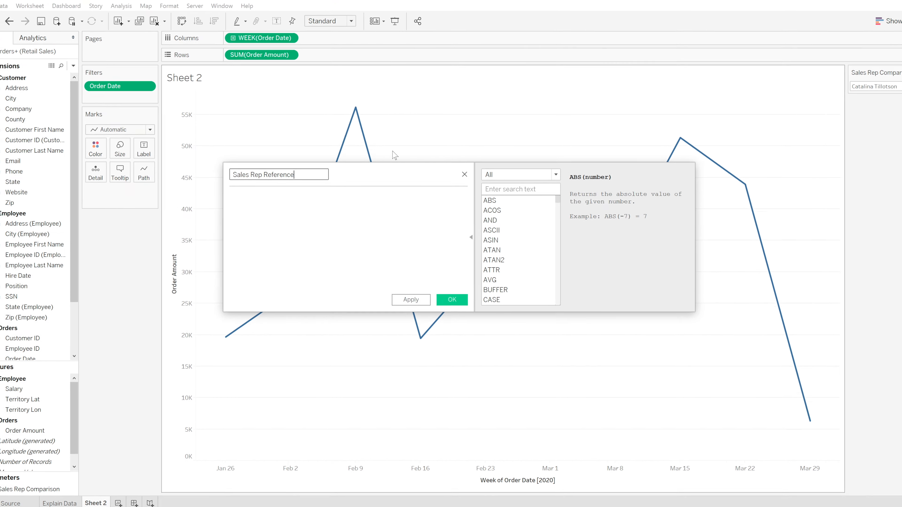
Enter the formula's condition: If [Sales Rep Comparison] = [Sales Rep]
{"action": "left_click", "coordinate": [331, 208]}
{"action": "type", "text": "If Sal"}
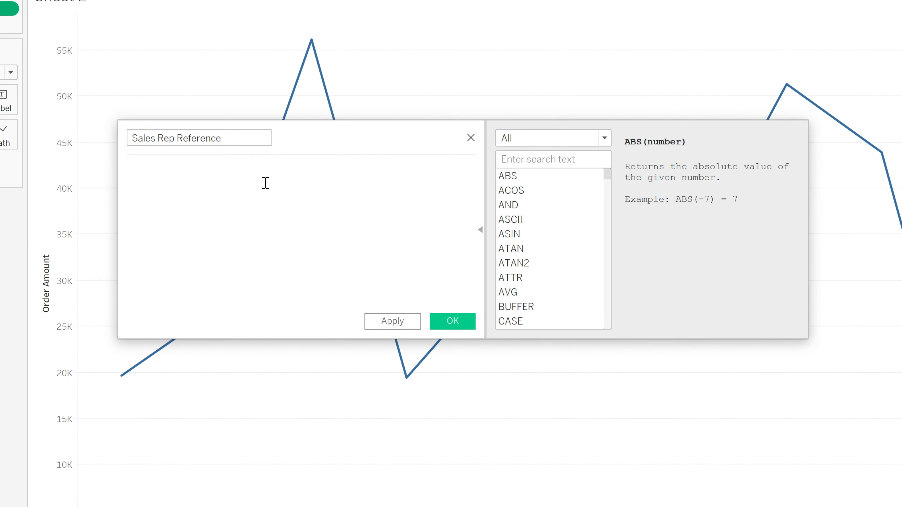
{"action": "key", "text": "Down"}
{"action": "key", "text": "Down"}
{"action": "key", "text": "Return"}
{"action": "type", "text": "= Sa"}
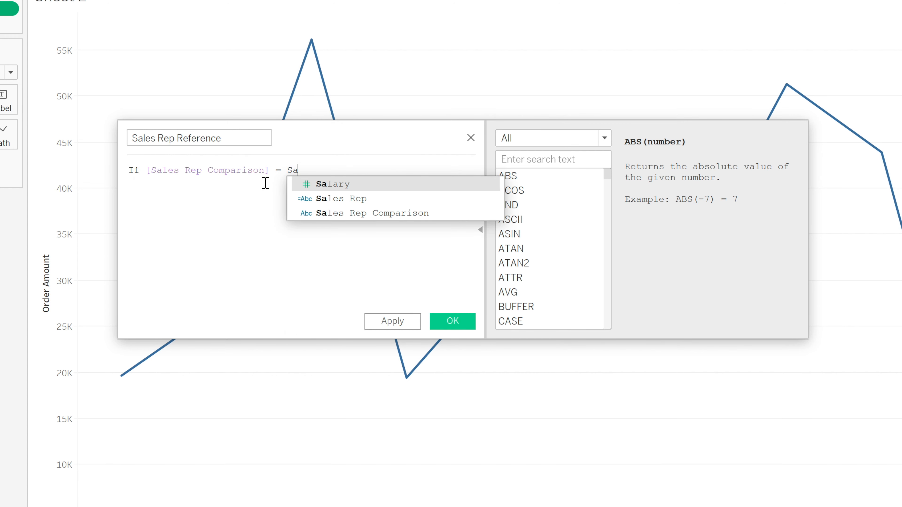
{"action": "key", "text": "Down"}
{"action": "key", "text": "Return"}
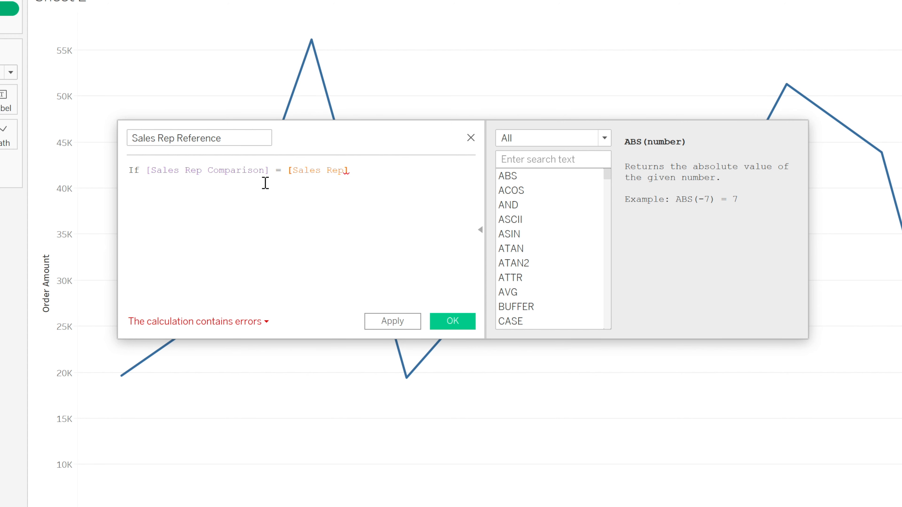
Complete the formula with Then [Order Amount] END and save the calculated field
{"action": "type", "text": "Then     "}
{"action": "type", "text": "[Order Amount]"}
{"action": "key", "text": "Return"}
{"action": "type", "text": "END"}
{"action": "key", "text": "Return"}
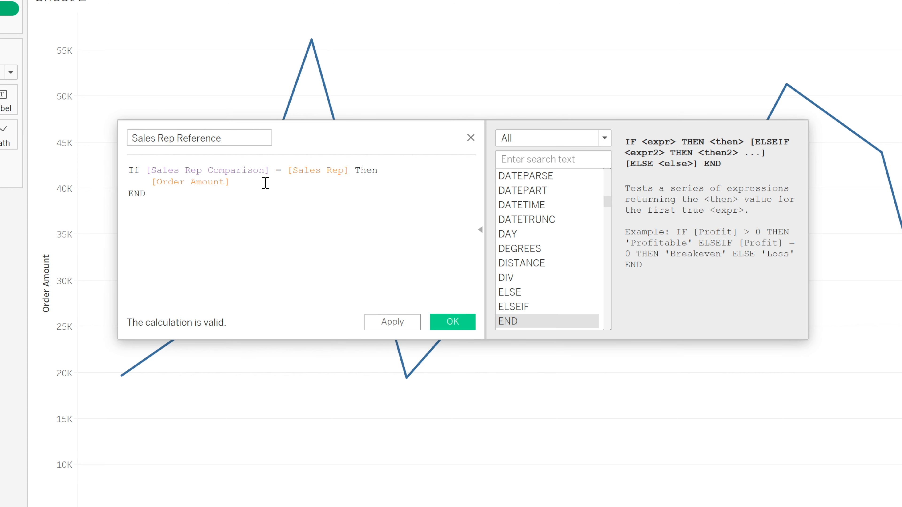
{"action": "left_click", "coordinate": [462, 322]}
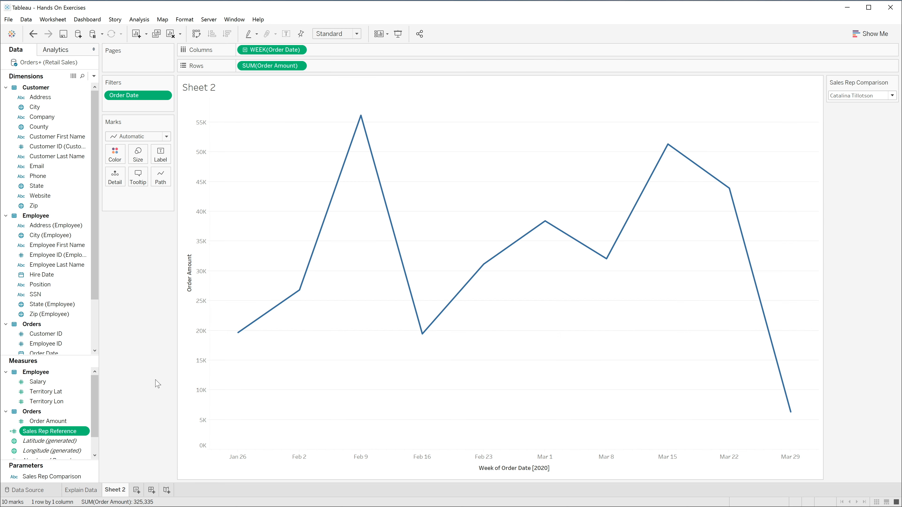
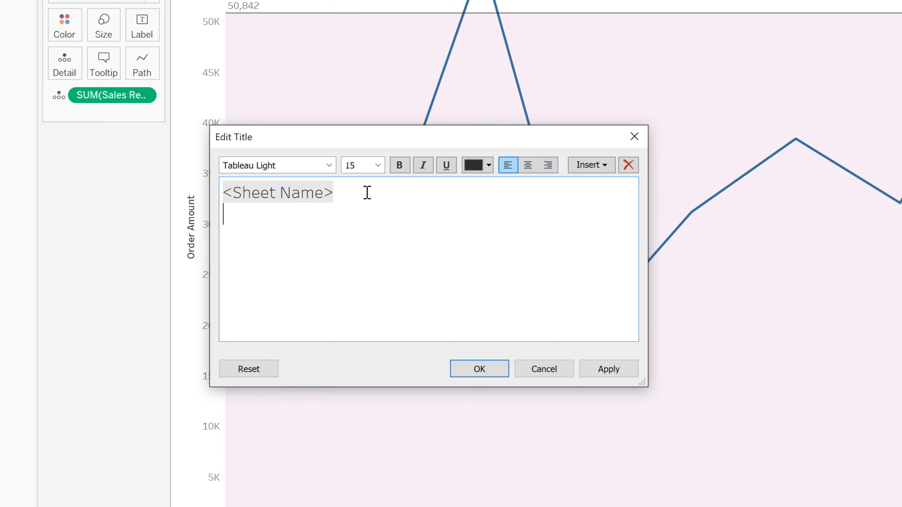
Add a second title line reading "compared to" followed by the Sales Rep Comparison parameter value
{"action": "type", "text": "compared to"}
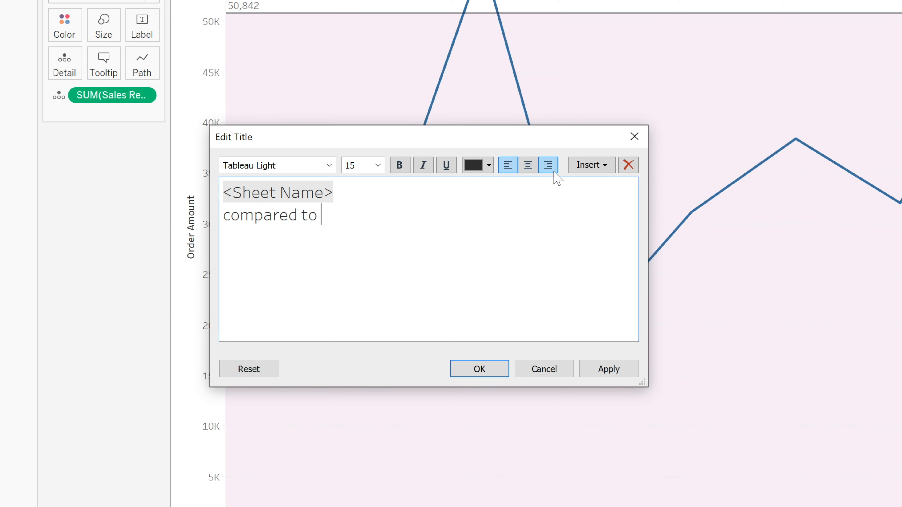
{"action": "left_click", "coordinate": [605, 165]}
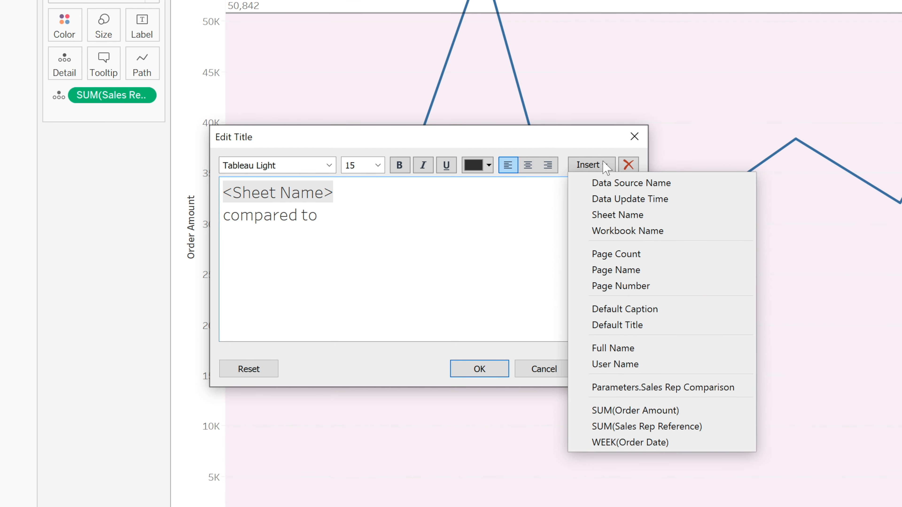
{"action": "left_click", "coordinate": [631, 388]}
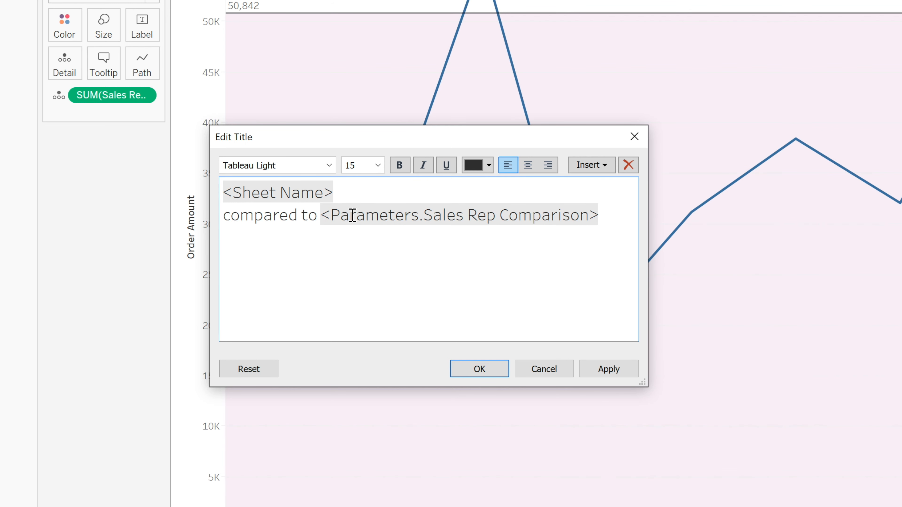
Format the title's "compared to" line as italic, orange, size 12, and apply the edited title to the sheet
{"action": "left_click_drag", "start_coordinate": [222, 215], "coordinate": [644, 215]}
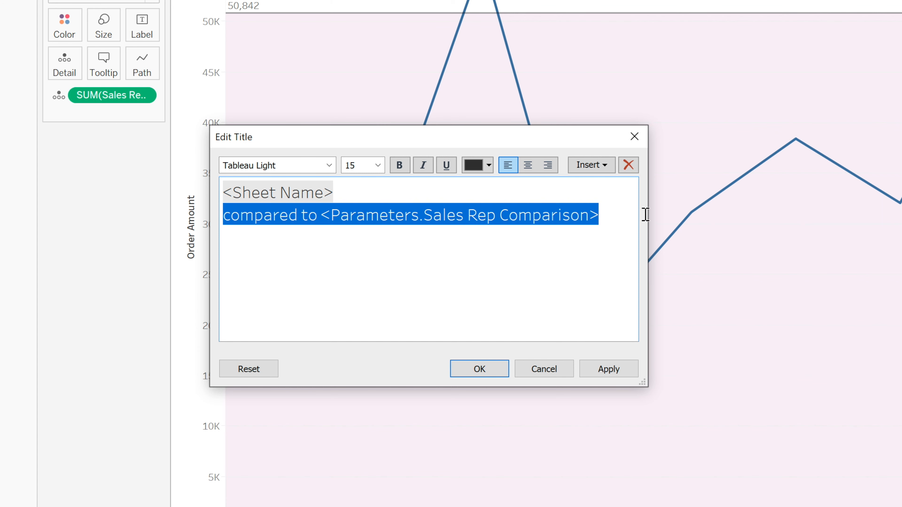
{"action": "left_click", "coordinate": [423, 165]}
{"action": "left_click", "coordinate": [489, 165]}
{"action": "left_click", "coordinate": [498, 182]}
{"action": "left_click", "coordinate": [378, 165]}
{"action": "left_click", "coordinate": [357, 224]}
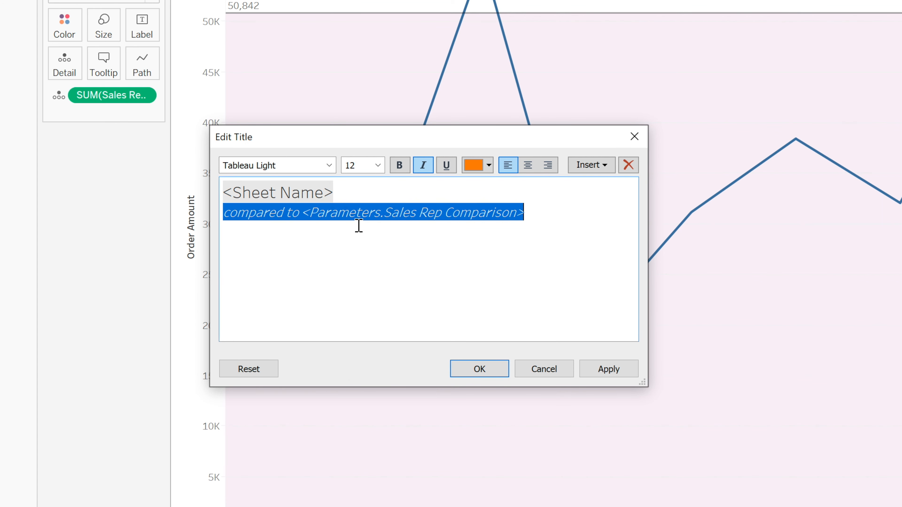
{"action": "left_click", "coordinate": [476, 368]}
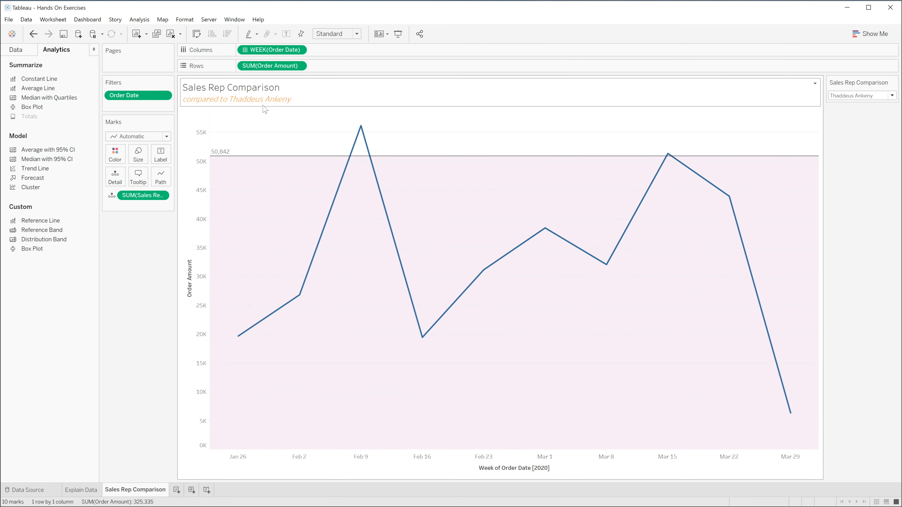
Try the Sales Rep Comparison parameter with the first sales rep in the list, and leave it set to the third
{"action": "left_click", "coordinate": [892, 96]}
{"action": "left_click", "coordinate": [875, 105]}
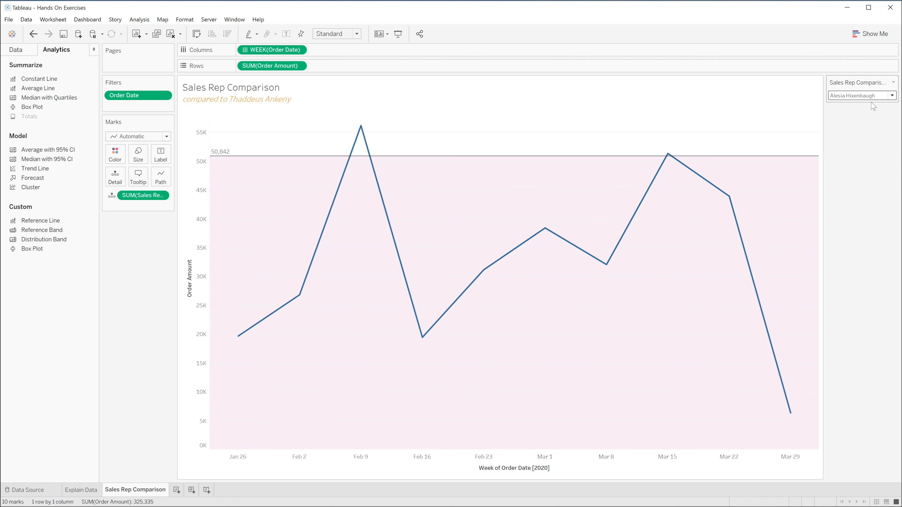
{"action": "left_click", "coordinate": [892, 96]}
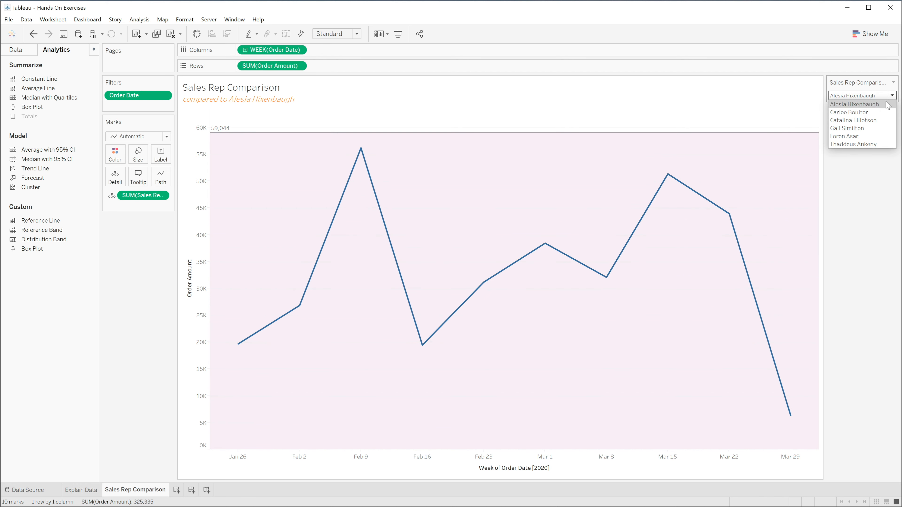
{"action": "left_click", "coordinate": [874, 122]}
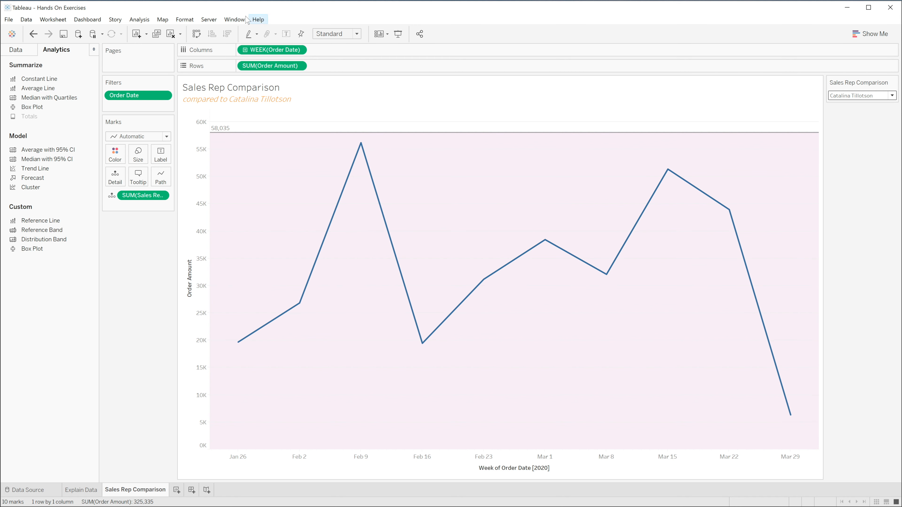
Save the workbook over the existing Hands On Exercises.twb and close it
{"action": "left_click", "coordinate": [8, 19]}
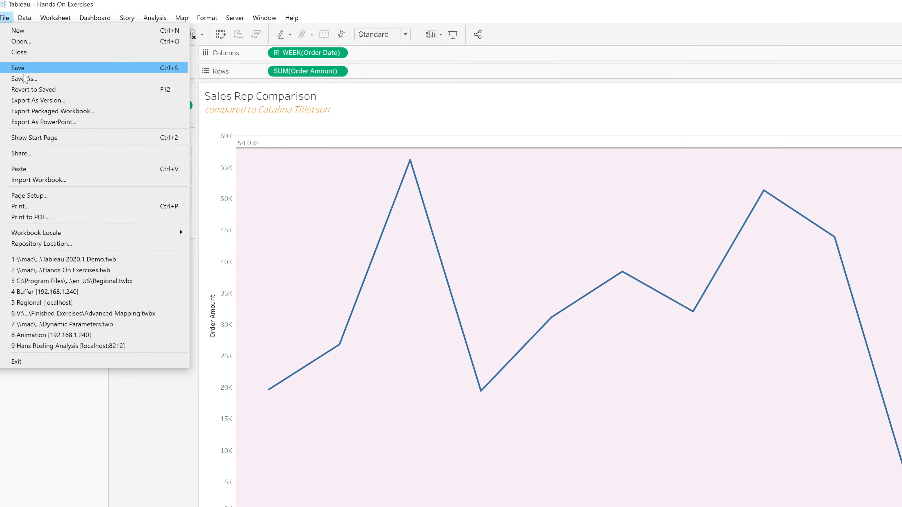
{"action": "left_click", "coordinate": [24, 78]}
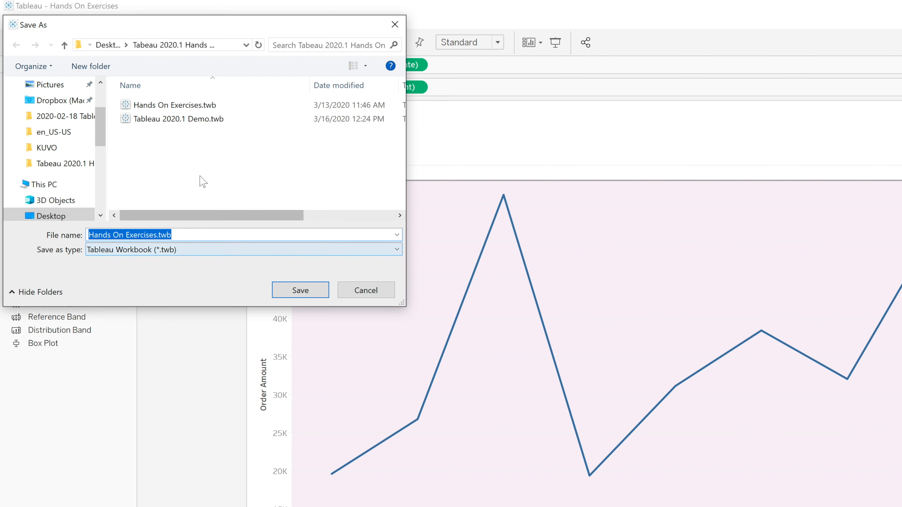
{"action": "left_click", "coordinate": [300, 291]}
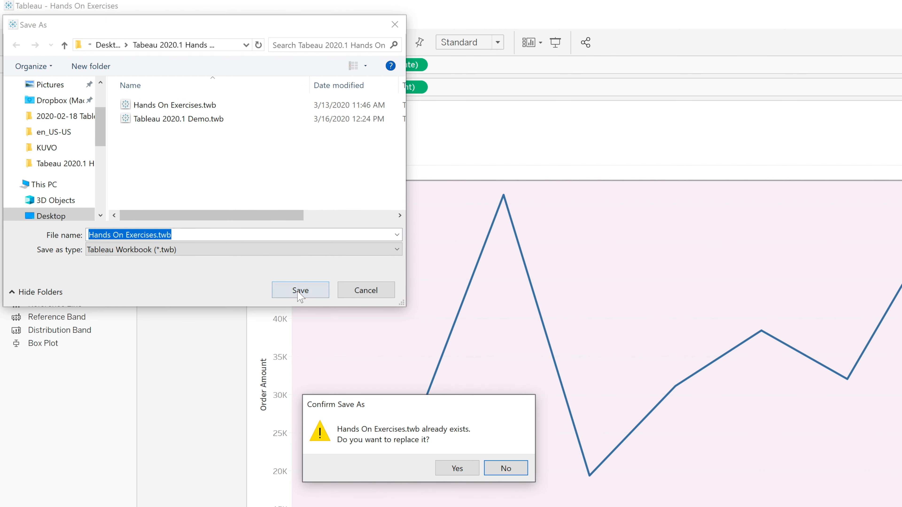
{"action": "left_click", "coordinate": [459, 468]}
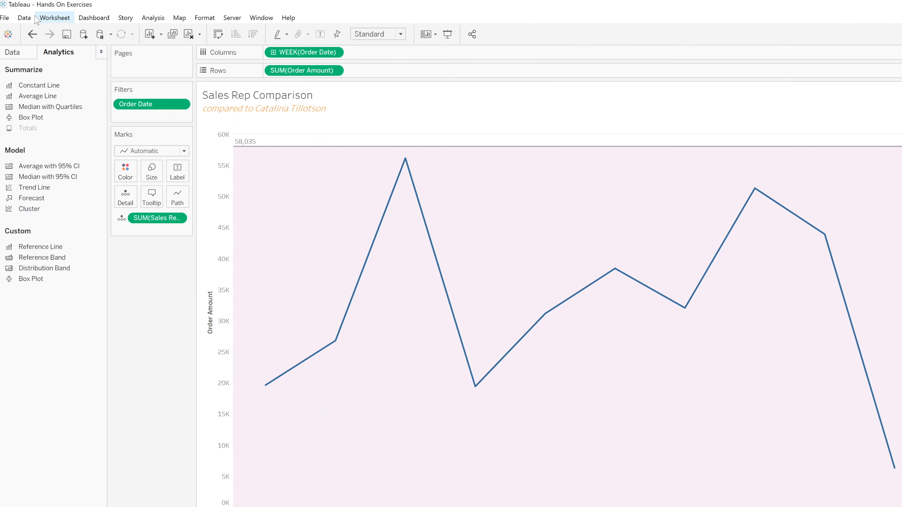
{"action": "left_click", "coordinate": [4, 17]}
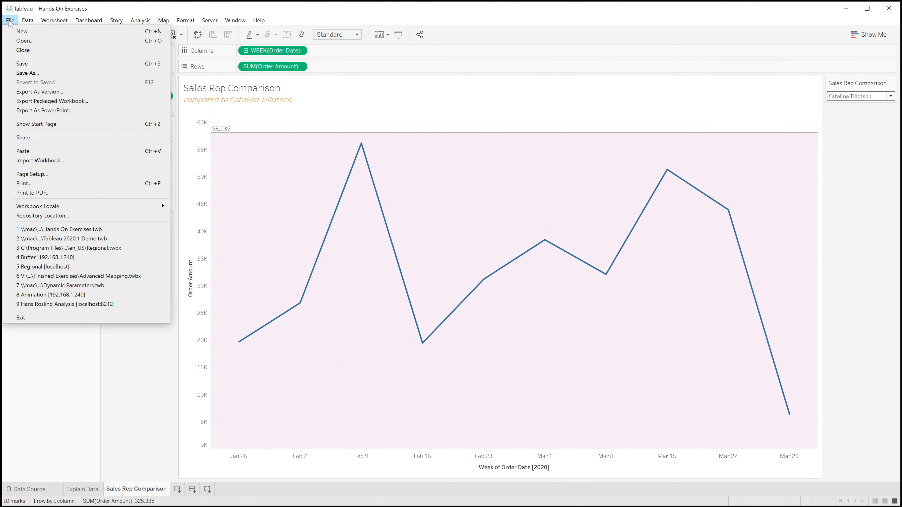
{"action": "left_click", "coordinate": [25, 53]}
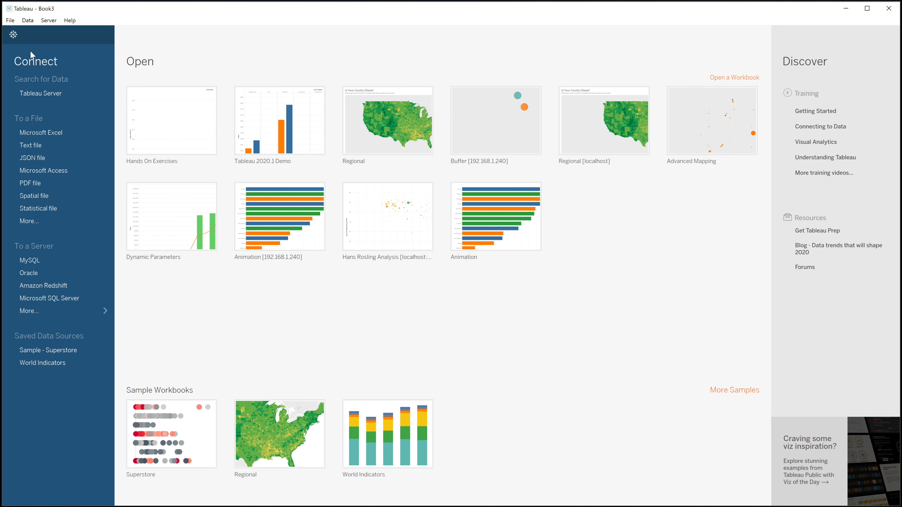
Switch to the Retail Sales workbook in Excel, replace the employee last name in cell B4 of the Employee sheet, and save the file
{"action": "key", "text": "super+Tab"}
{"action": "key", "text": "super+Tab"}
{"action": "key", "text": "super+Tab"}
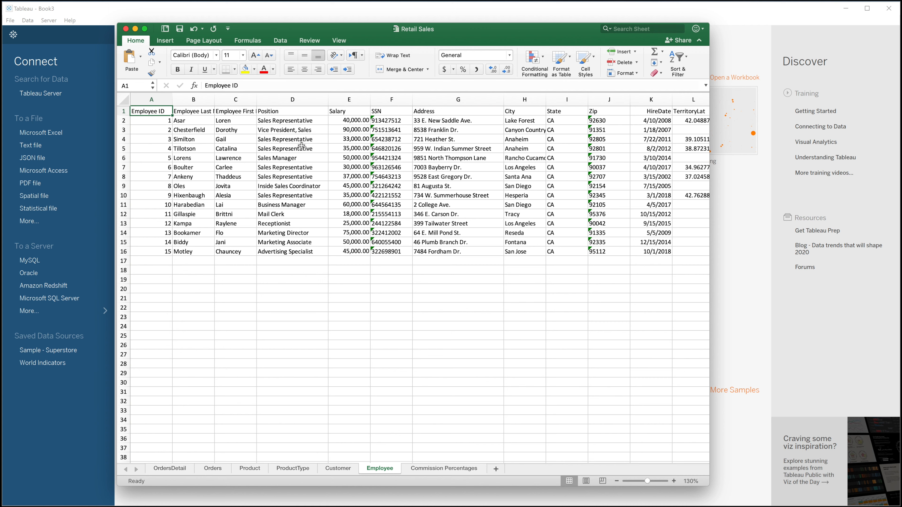
{"action": "left_click", "coordinate": [201, 139]}
{"action": "double_click", "coordinate": [201, 139]}
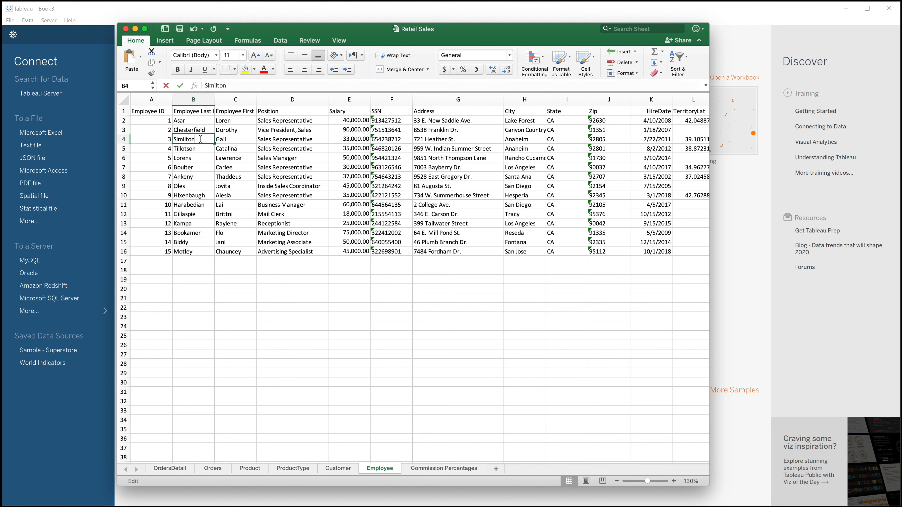
{"action": "left_click_drag", "start_coordinate": [200, 139], "coordinate": [174, 138]}
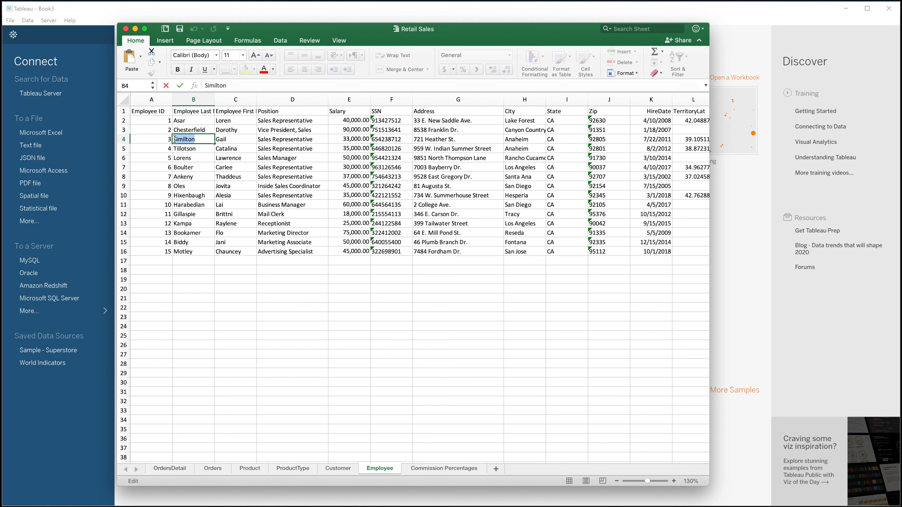
{"action": "type", "text": "Rosen"}
{"action": "key", "text": "BackSpace"}
{"action": "key", "text": "BackSpace"}
{"action": "key", "text": "BackSpace"}
{"action": "type", "text": "berts"}
{"action": "key", "text": "Return"}
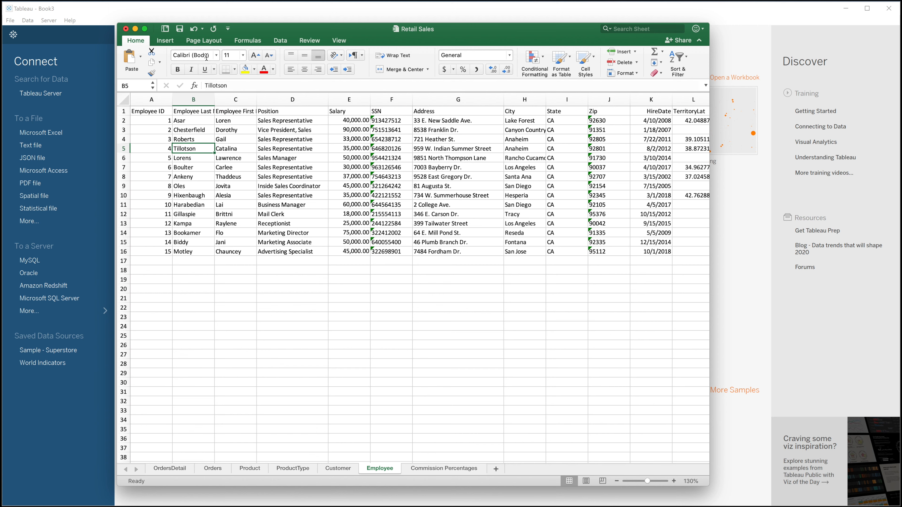
{"action": "left_click", "coordinate": [180, 31]}
Switch back to Tableau, reopen the Hands On Exercises workbook, and set Sales Rep Comparison to the sales rep whose last name was changed
{"action": "key", "text": "super+Tab"}
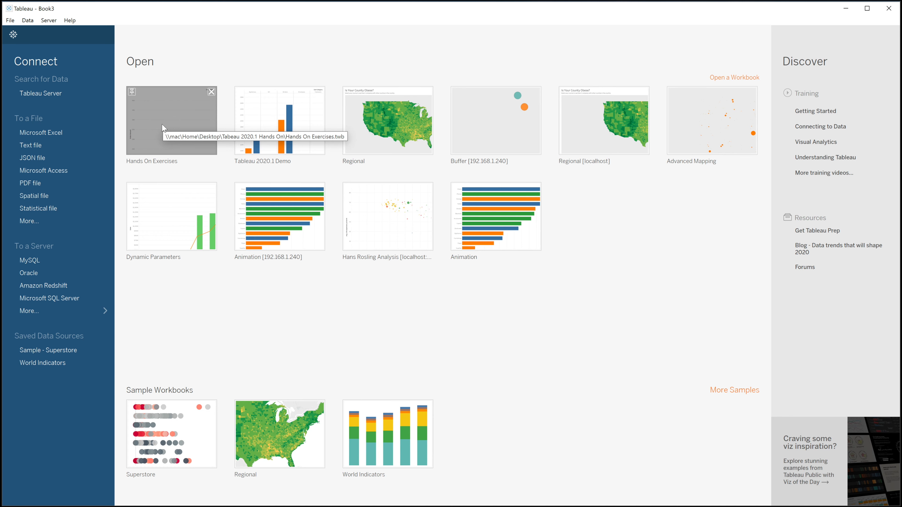
{"action": "left_click", "coordinate": [161, 128]}
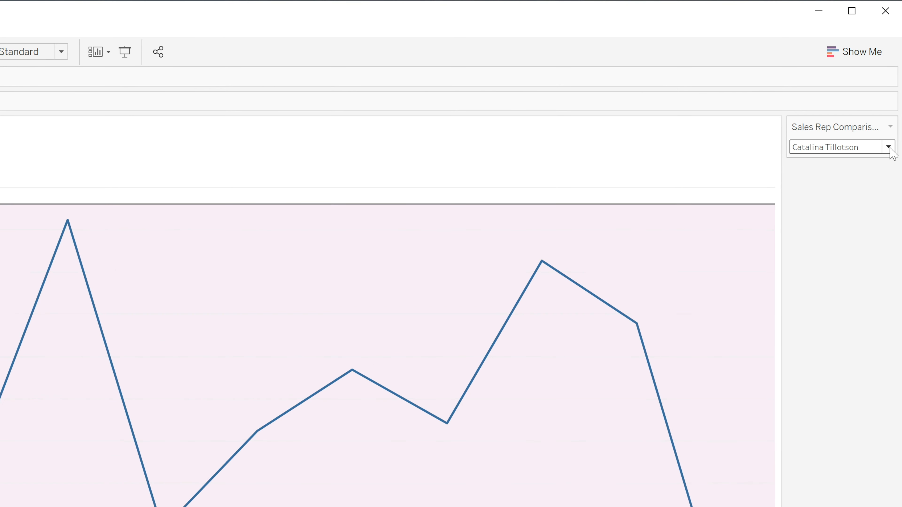
{"action": "left_click", "coordinate": [888, 147]}
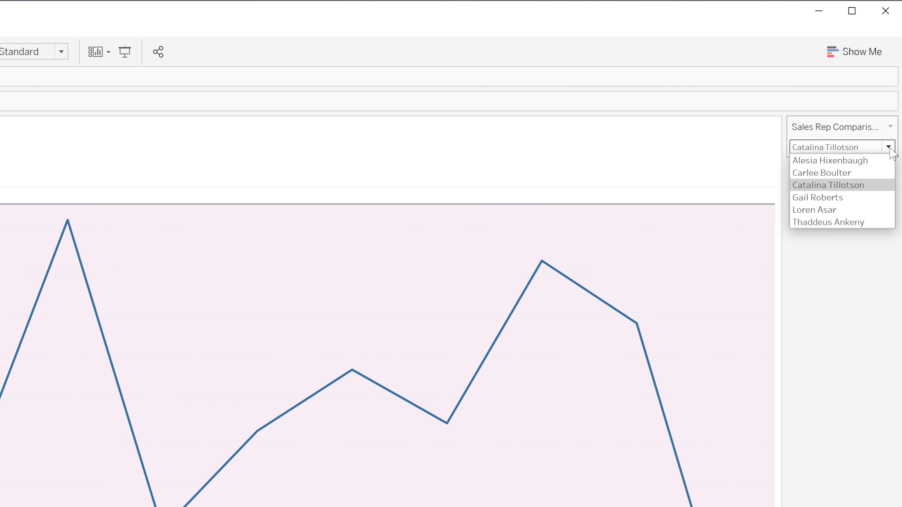
{"action": "left_click", "coordinate": [859, 199]}
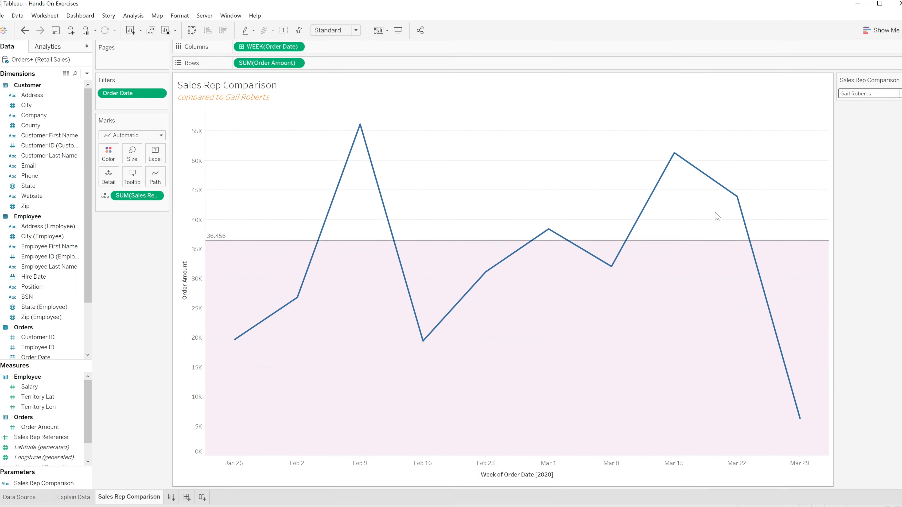
{"action": "mouse_move", "coordinate": [731, 240]}
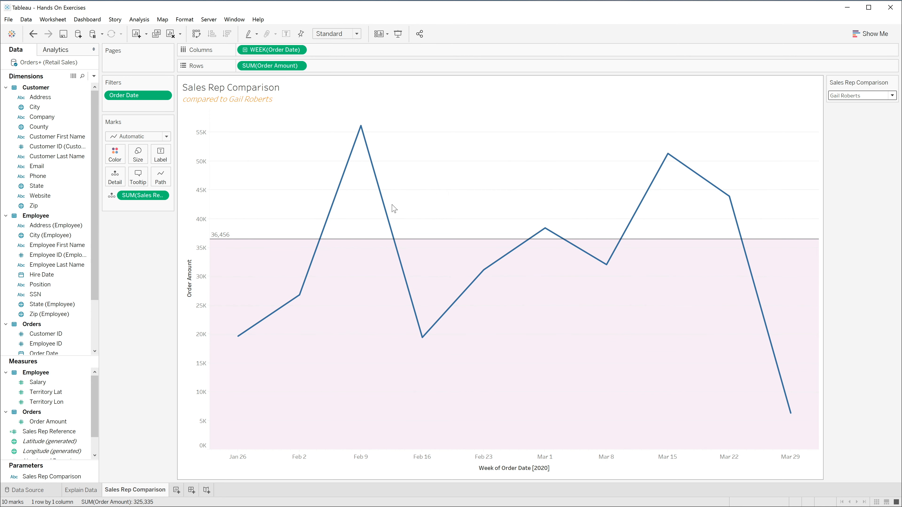
Start saving the Hands On Exercises workbook under Save As and open the choice of file types
{"action": "left_click", "coordinate": [9, 19]}
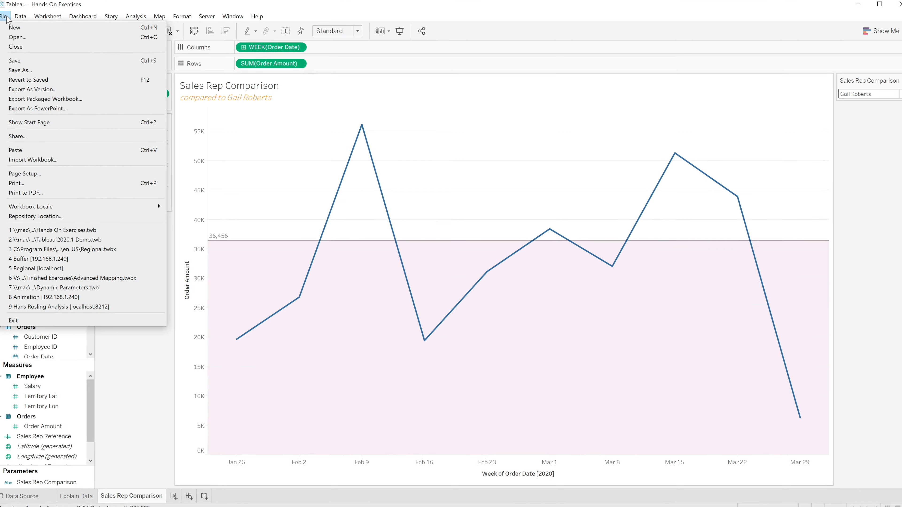
{"action": "left_click", "coordinate": [20, 70]}
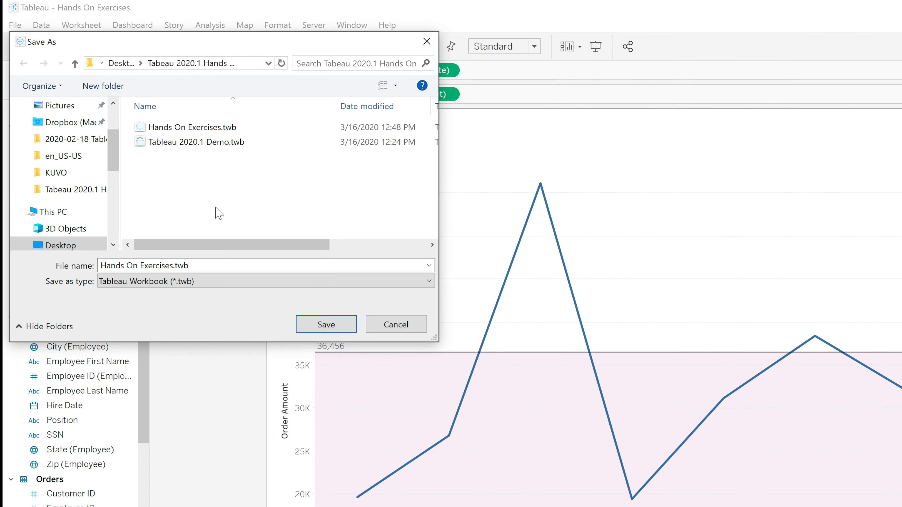
{"action": "left_click", "coordinate": [213, 282]}
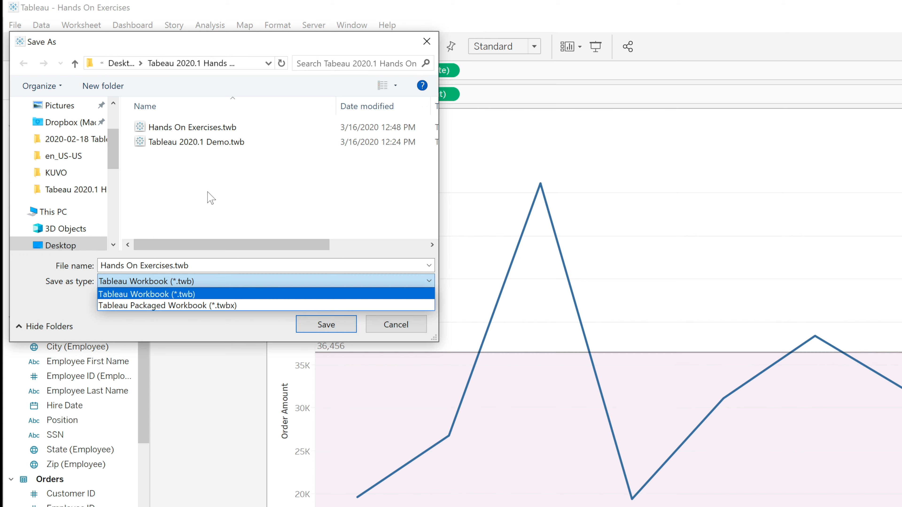
{"action": "left_click", "coordinate": [221, 192]}
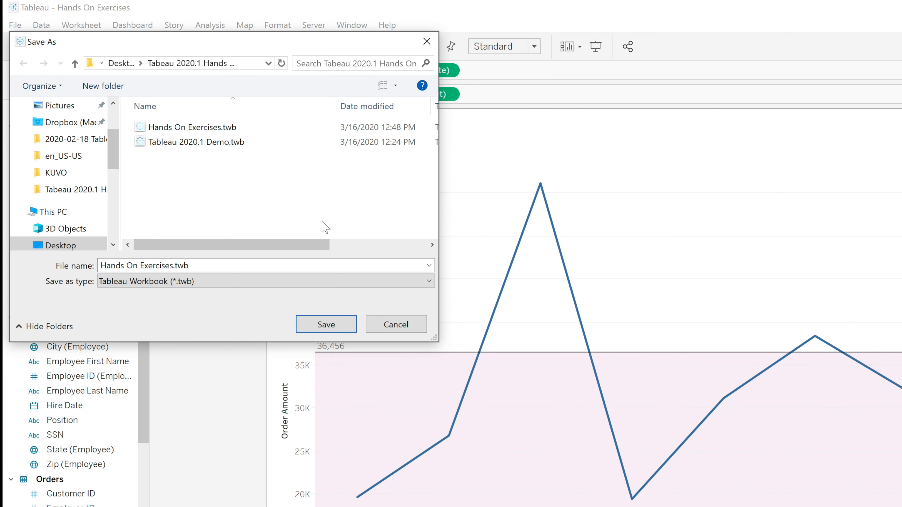
{"action": "left_click", "coordinate": [219, 282]}
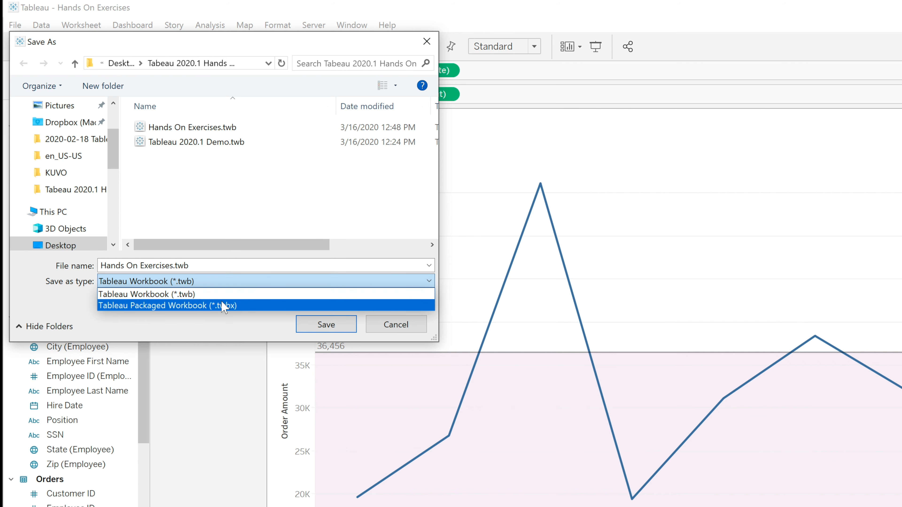
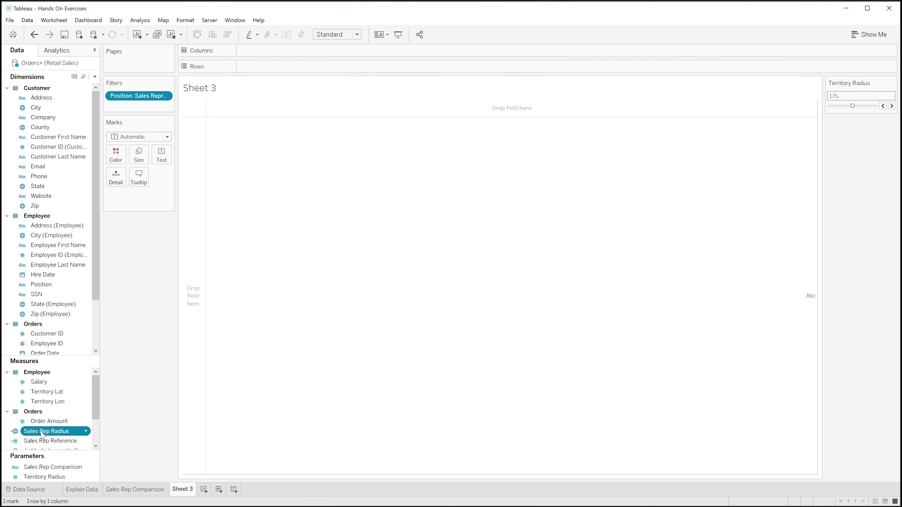
Plot Sales Rep Radius as territory circles on a Sheet 3 map and set Territory Radius to 150
{"action": "double_click", "coordinate": [46, 431]}
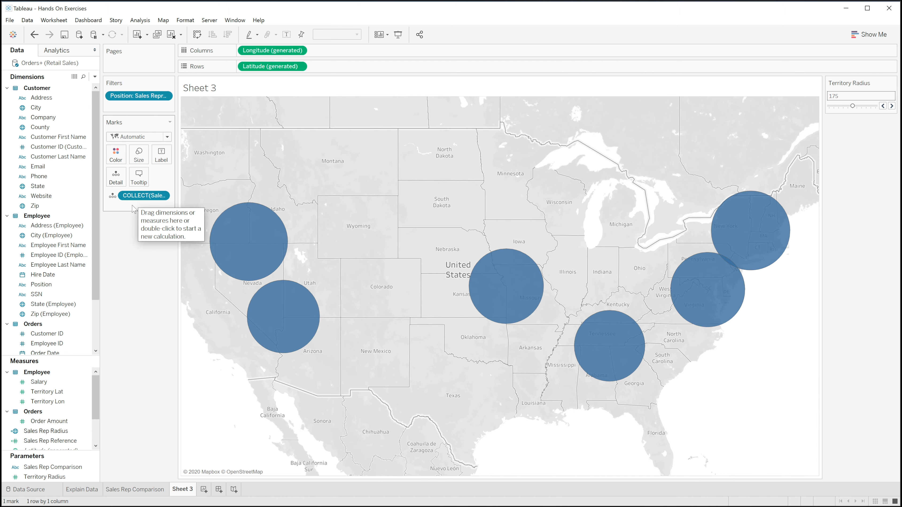
{"action": "left_click", "coordinate": [883, 106]}
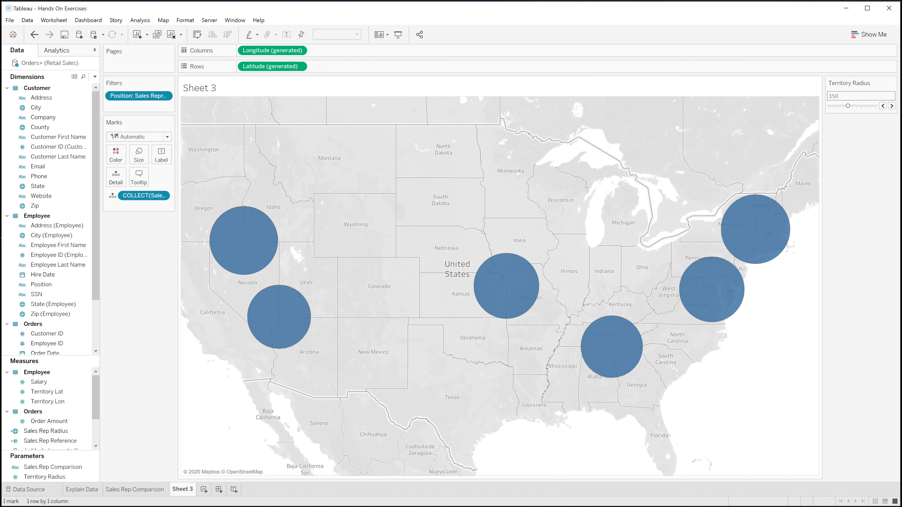
Color and label the map's territory circles by Sales Rep, and hide the Sales Rep color legend
{"action": "left_click_drag", "start_coordinate": [98, 292], "coordinate": [124, 162]}
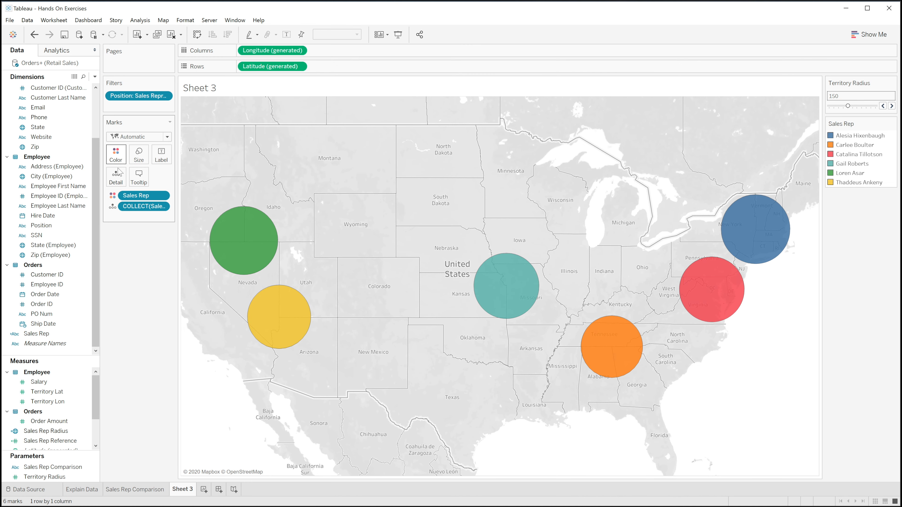
{"action": "left_click", "coordinate": [49, 336]}
{"action": "left_click_drag", "start_coordinate": [48, 335], "coordinate": [166, 162]}
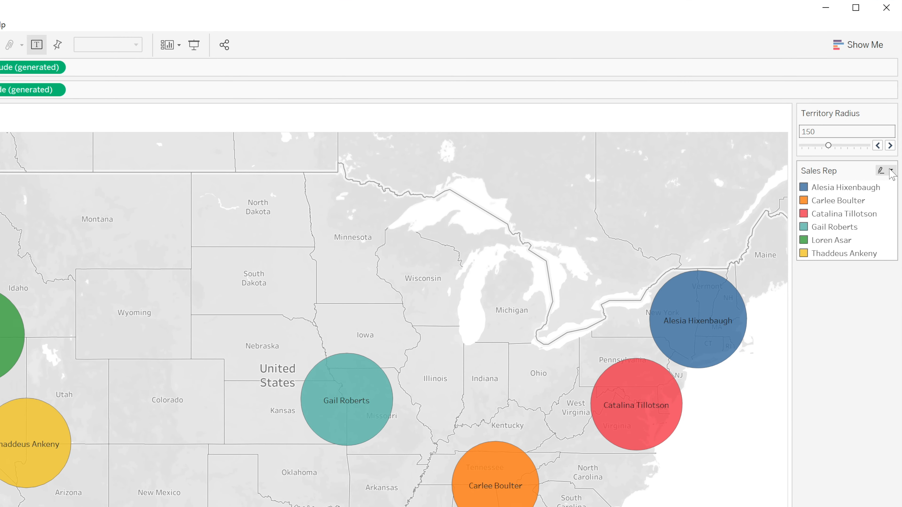
{"action": "left_click", "coordinate": [892, 172]}
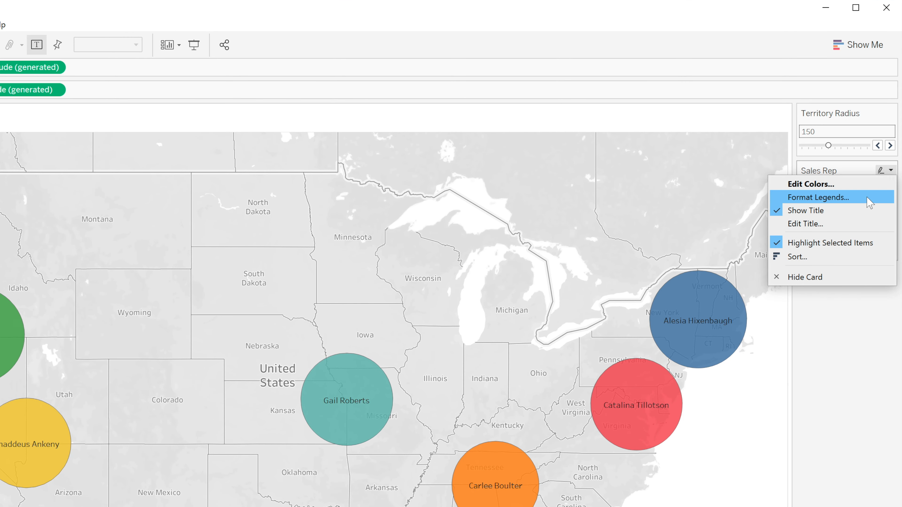
{"action": "left_click", "coordinate": [816, 283]}
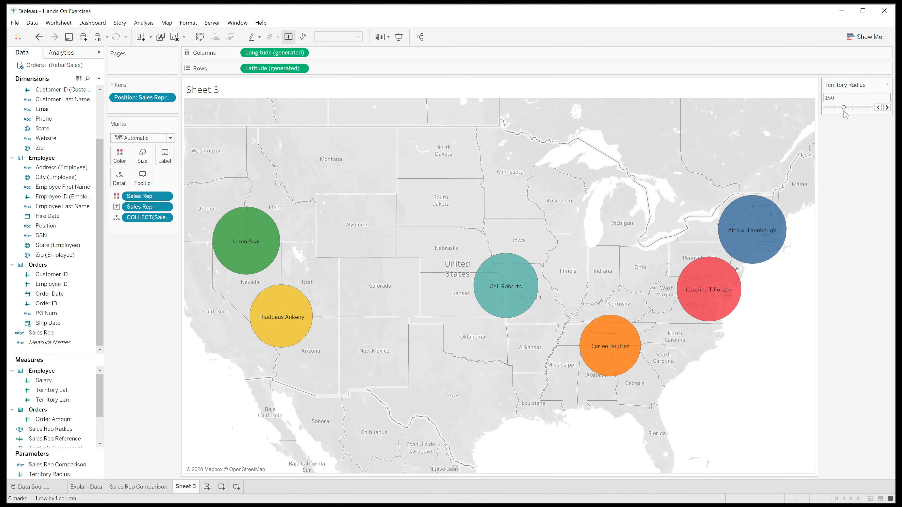
Test the territory circles with Territory Radius at 300 and 50, stepping it up to 175 and back one increment
{"action": "left_click_drag", "start_coordinate": [844, 108], "coordinate": [871, 108]}
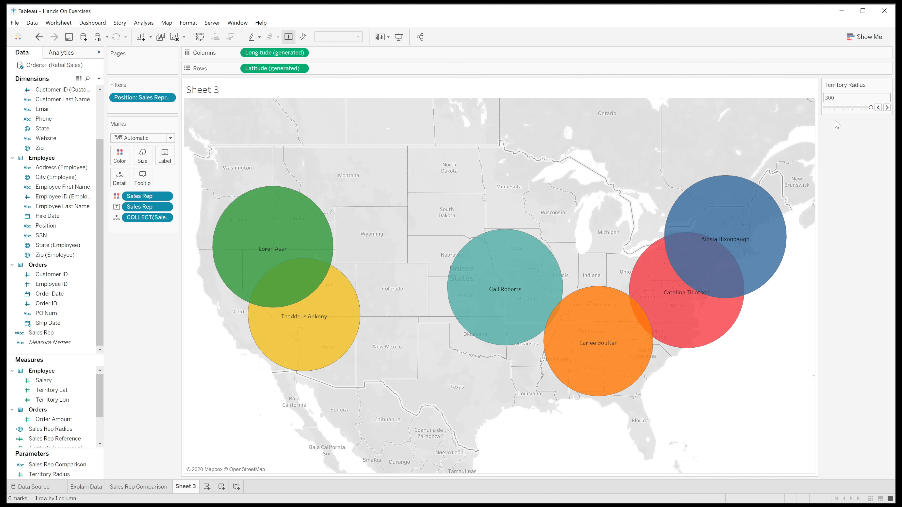
{"action": "left_click_drag", "start_coordinate": [871, 108], "coordinate": [825, 109]}
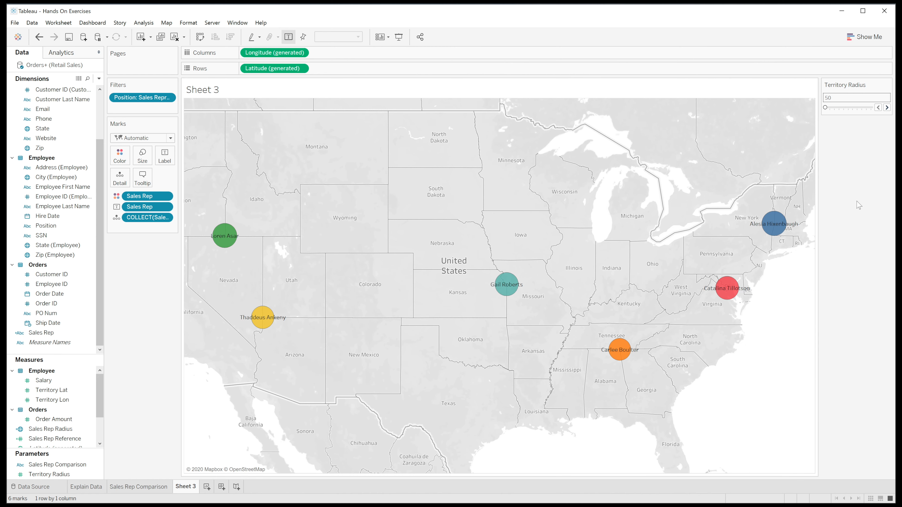
{"action": "left_click", "coordinate": [887, 107]}
{"action": "left_click", "coordinate": [887, 107]}
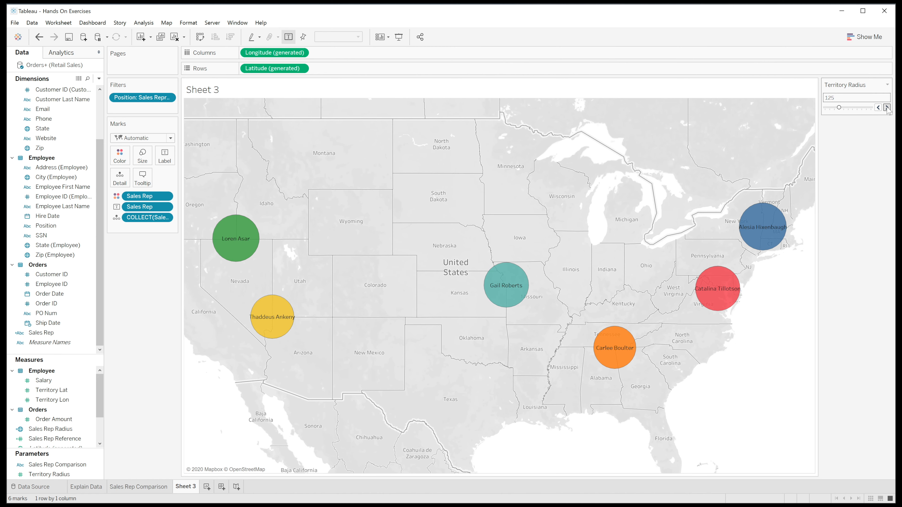
{"action": "left_click", "coordinate": [887, 107]}
{"action": "left_click", "coordinate": [886, 107]}
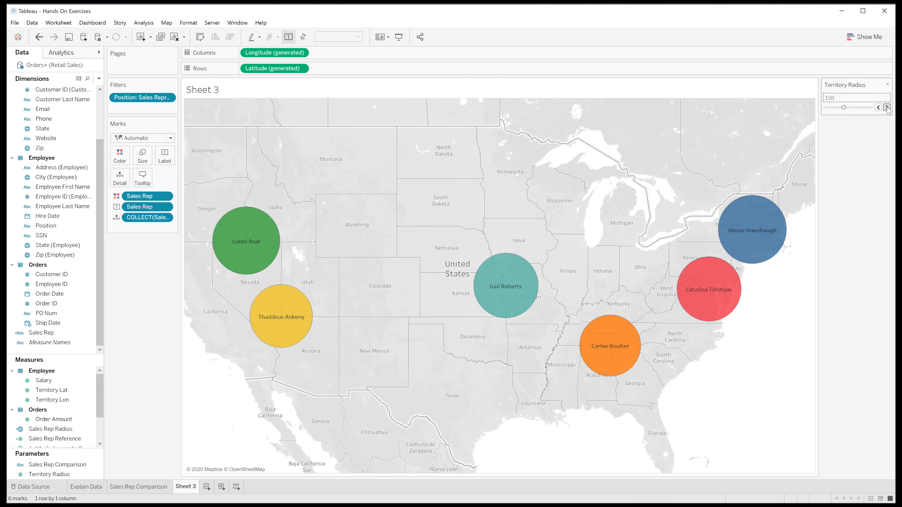
{"action": "left_click", "coordinate": [887, 107]}
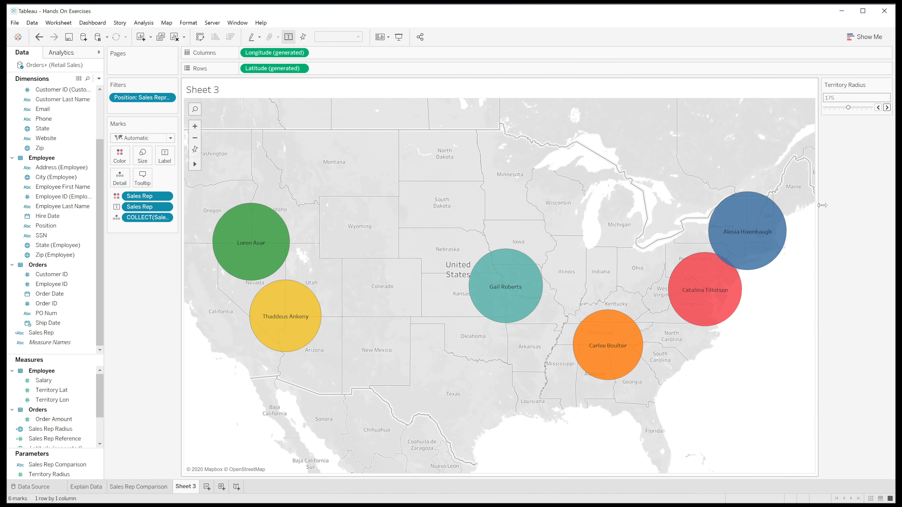
{"action": "left_click", "coordinate": [878, 108]}
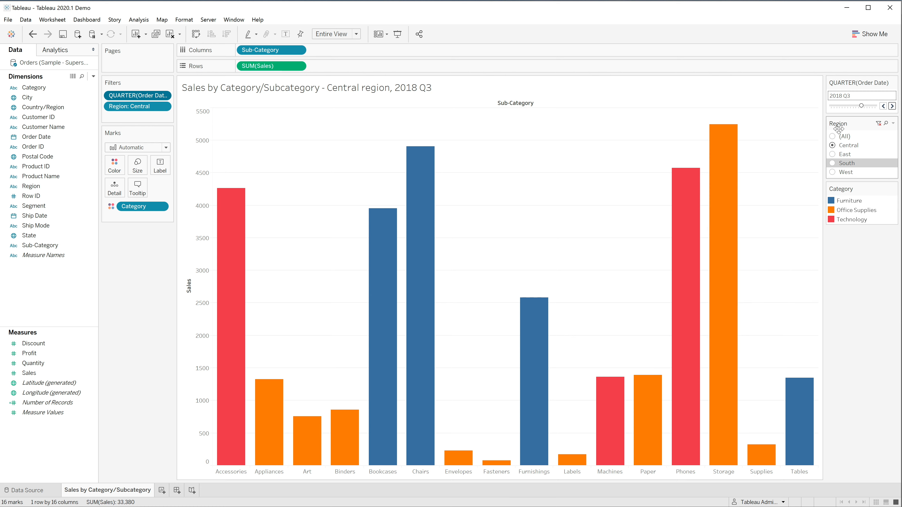
In the Tableau 2020.1 Demo workbook, view 2017 Q4 sales for the East and Central regions, ending on East at 2018 Q1
{"action": "left_click", "coordinate": [883, 106]}
{"action": "left_click", "coordinate": [883, 106]}
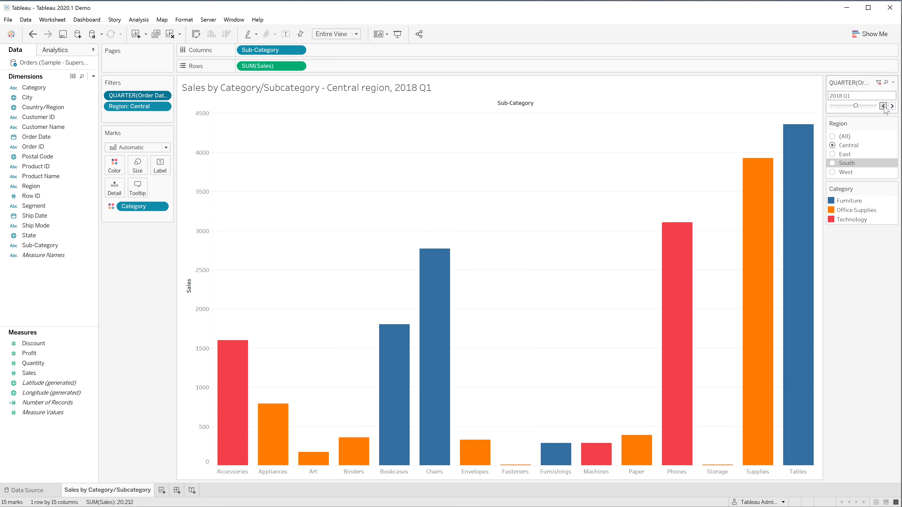
{"action": "left_click", "coordinate": [883, 106]}
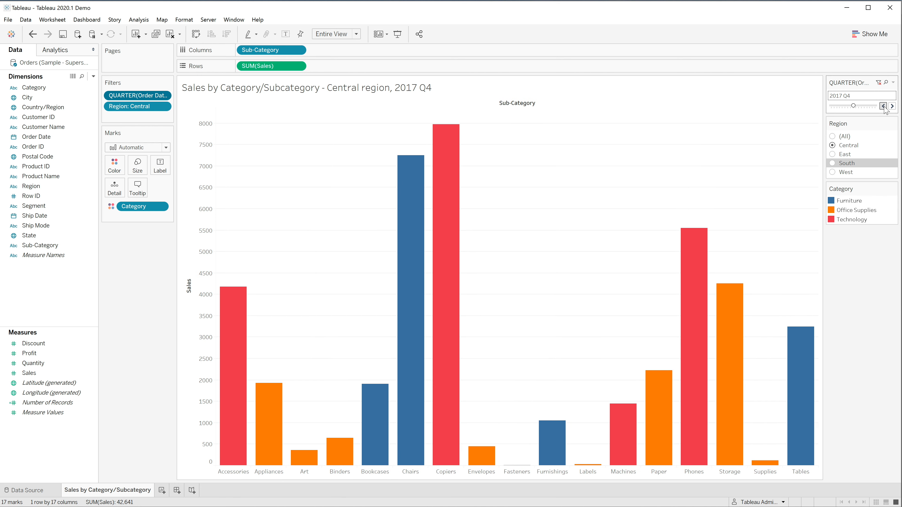
{"action": "left_click", "coordinate": [836, 155]}
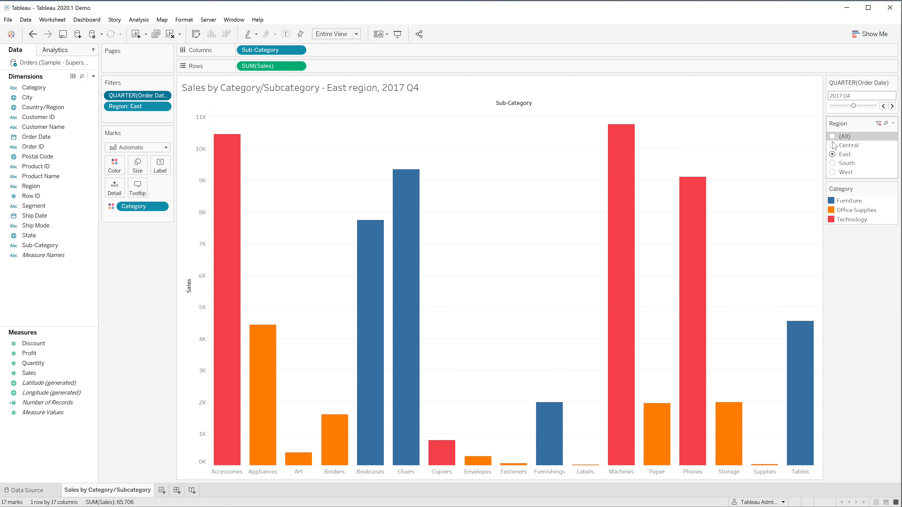
{"action": "left_click", "coordinate": [833, 147]}
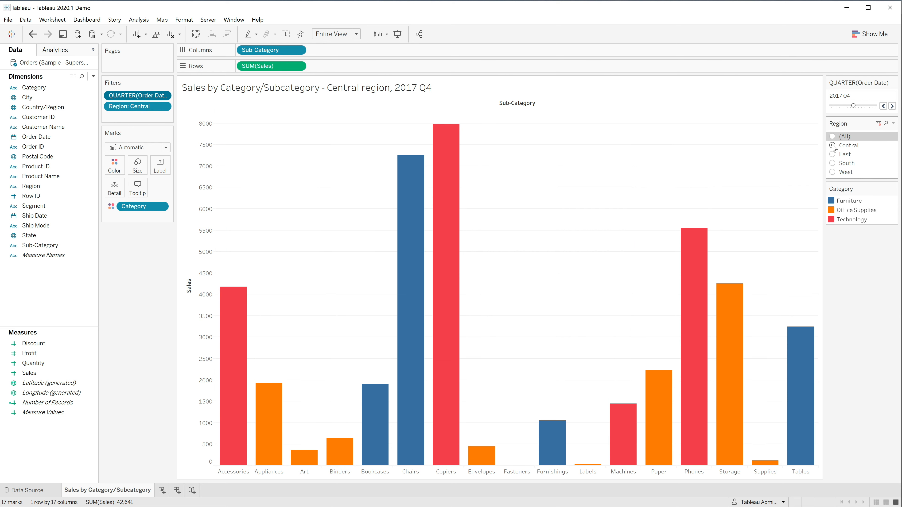
{"action": "left_click", "coordinate": [833, 155]}
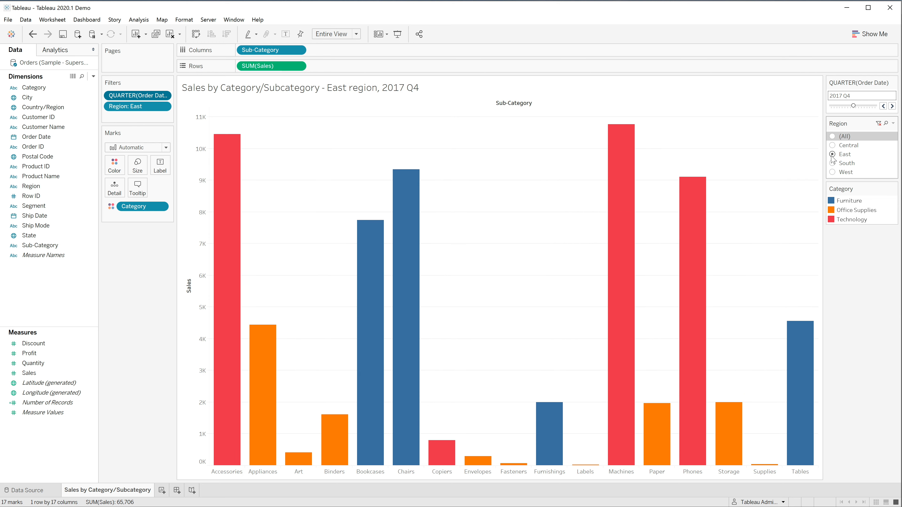
{"action": "left_click", "coordinate": [892, 107]}
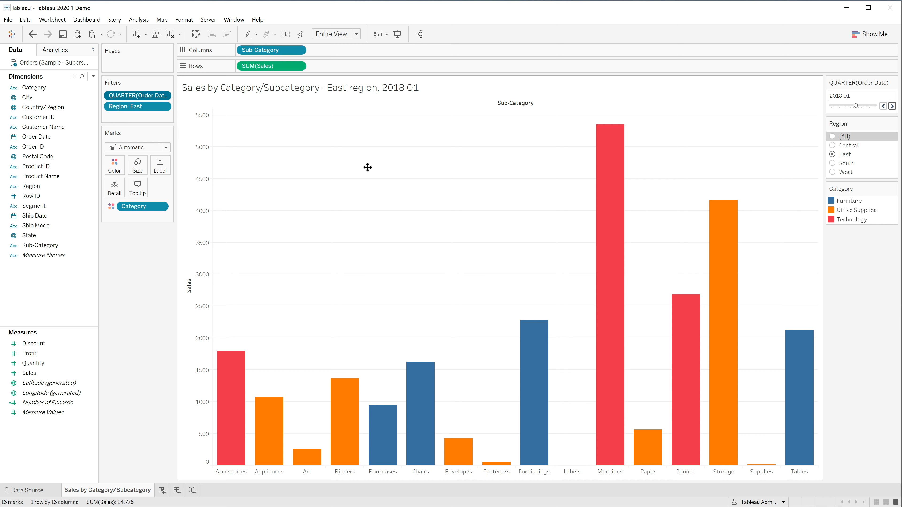
Turn on animation for the Sales by Category/Subcategory sheet only
{"action": "left_click", "coordinate": [191, 22]}
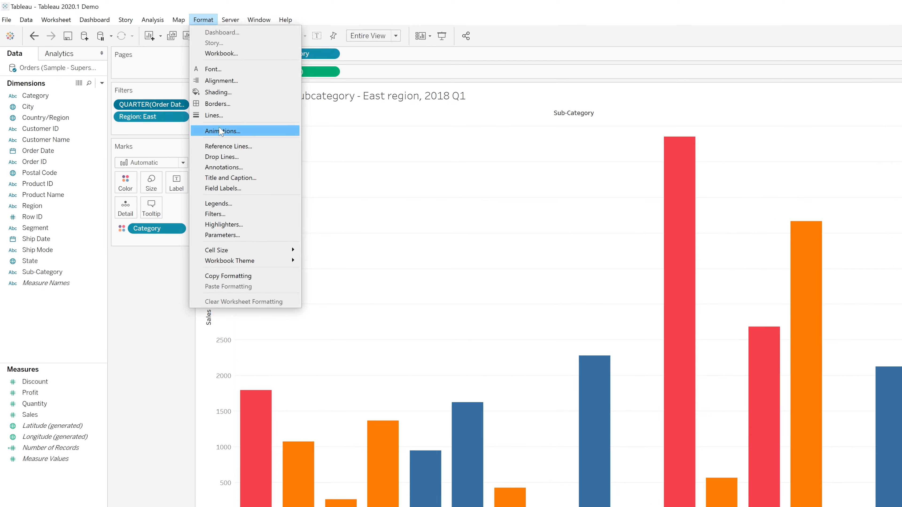
{"action": "left_click", "coordinate": [219, 130]}
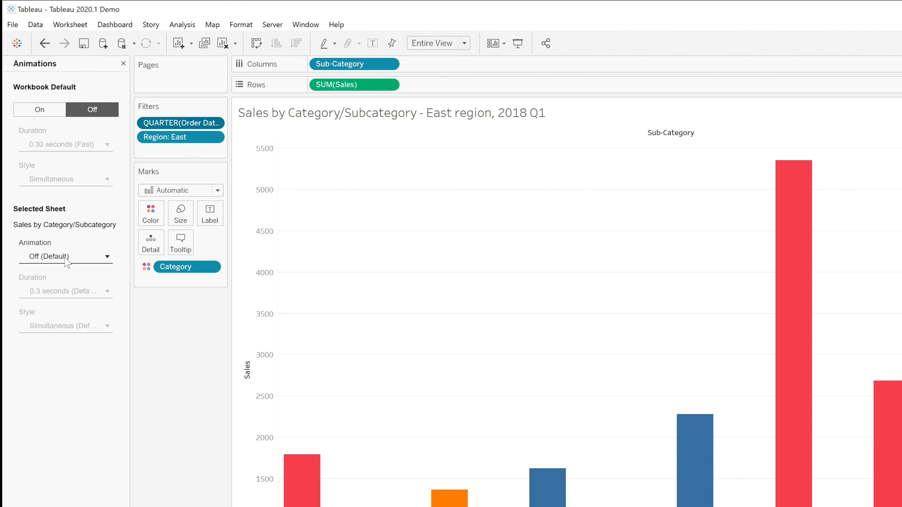
{"action": "left_click", "coordinate": [106, 258]}
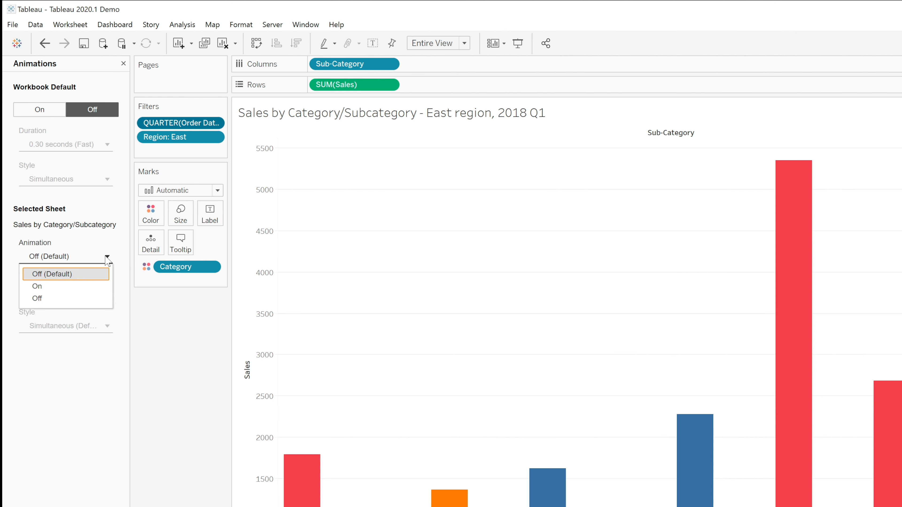
{"action": "left_click", "coordinate": [66, 287]}
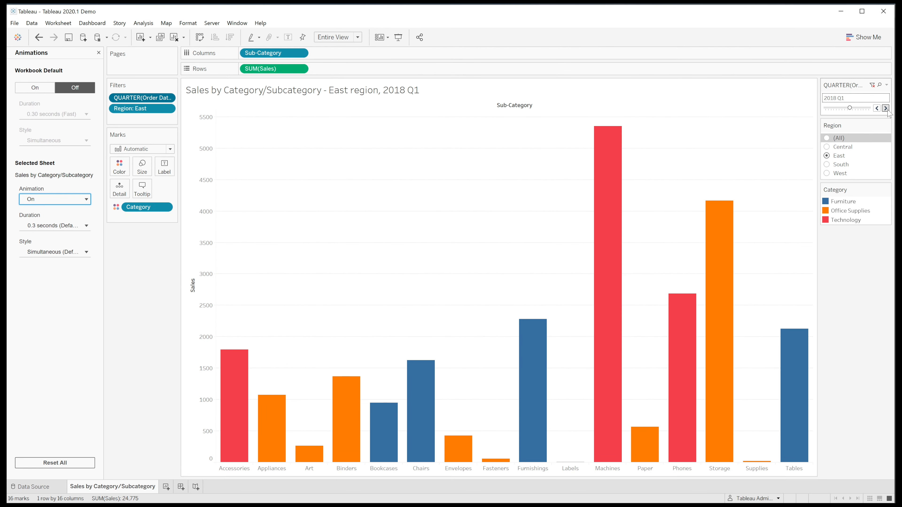
Preview the animated bars by changing the quarter to 2018 Q2 and back to 2017 Q4, and the region to Central and South
{"action": "left_click", "coordinate": [886, 109]}
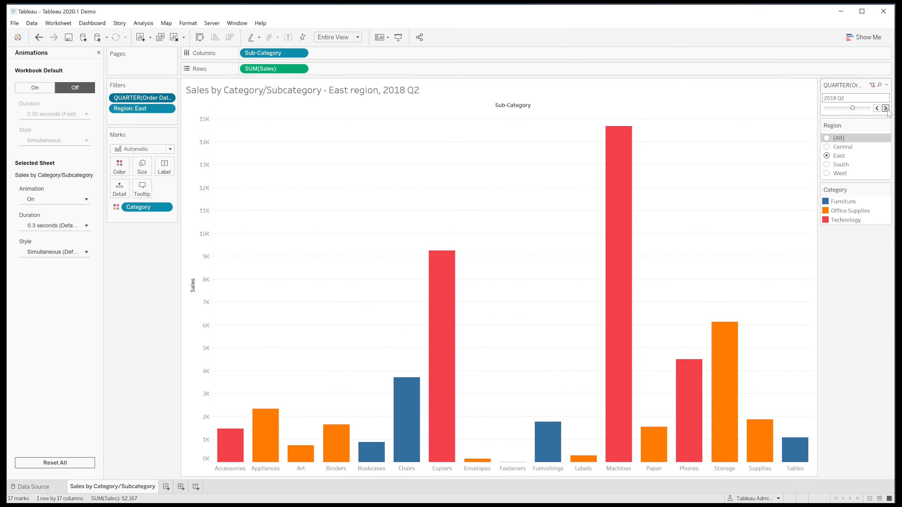
{"action": "left_click", "coordinate": [877, 108]}
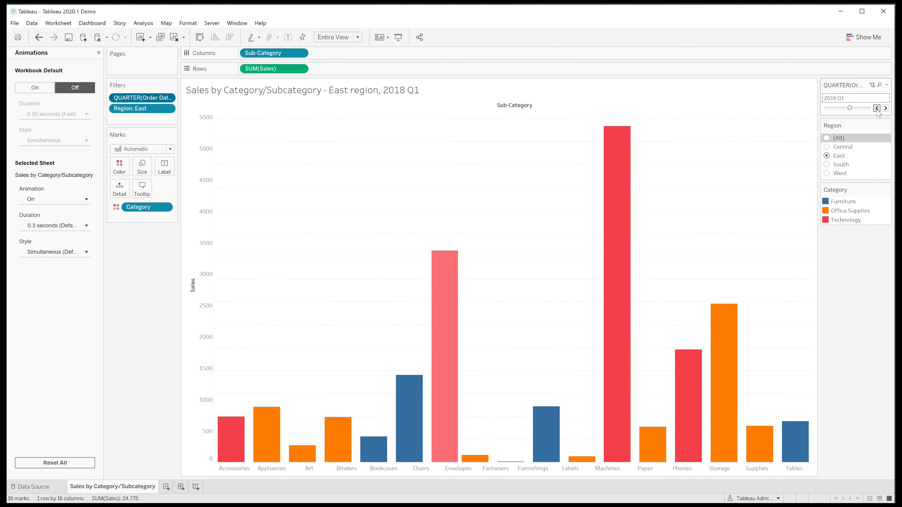
{"action": "left_click", "coordinate": [877, 109]}
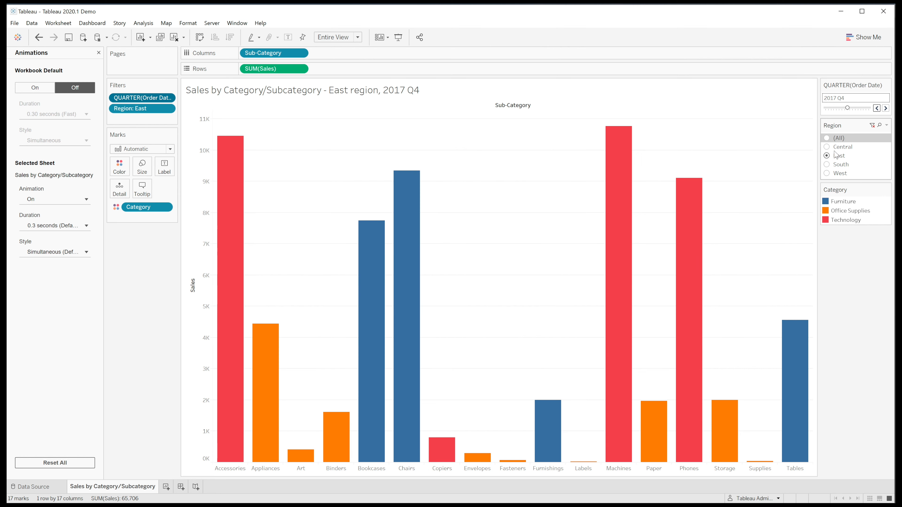
{"action": "left_click", "coordinate": [827, 147]}
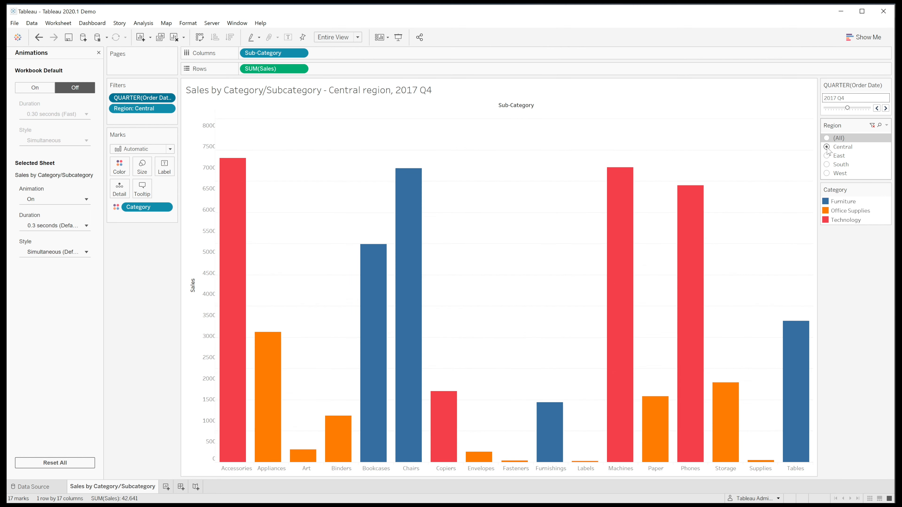
{"action": "left_click", "coordinate": [828, 165]}
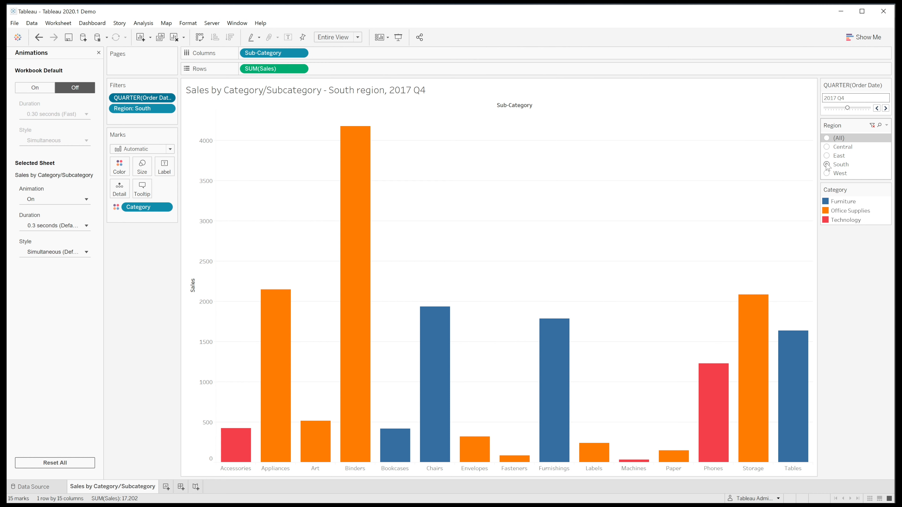
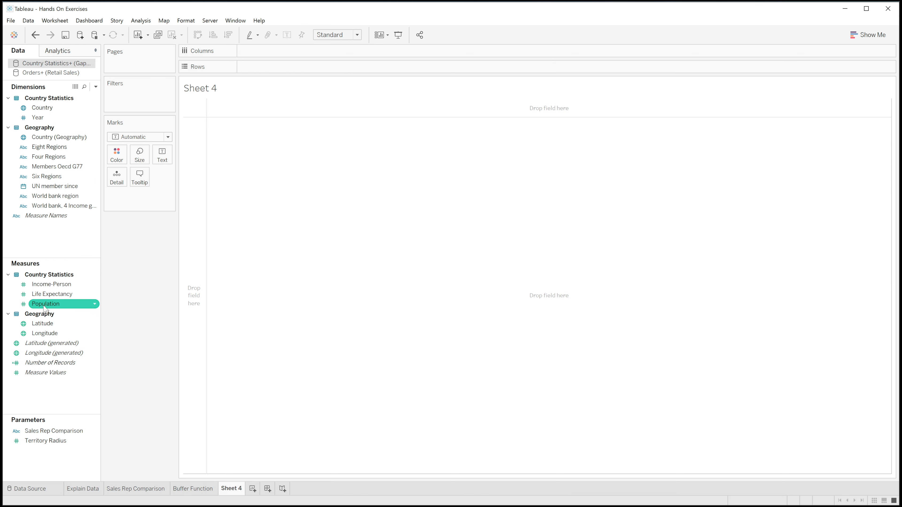
Build a bar chart of Population by Country and sort the countries in descending order of population
{"action": "left_click_drag", "start_coordinate": [44, 309], "coordinate": [272, 55]}
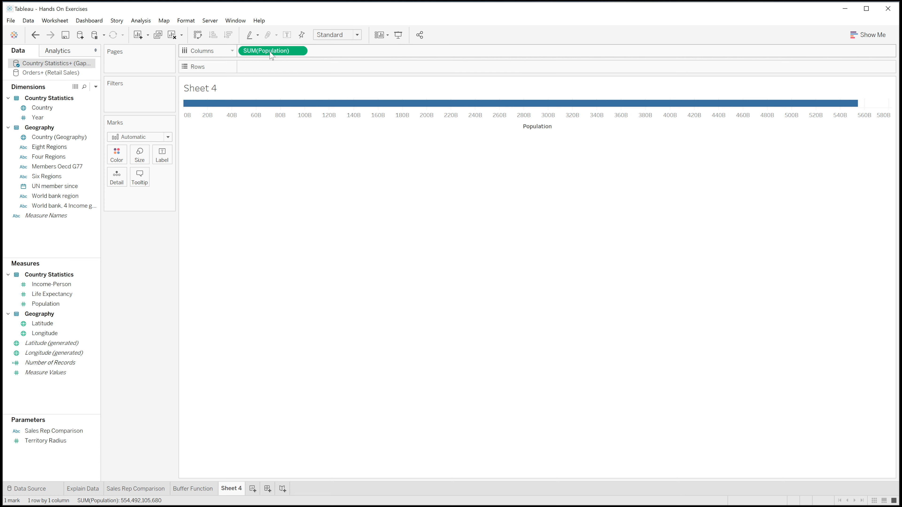
{"action": "left_click_drag", "start_coordinate": [42, 107], "coordinate": [264, 68]}
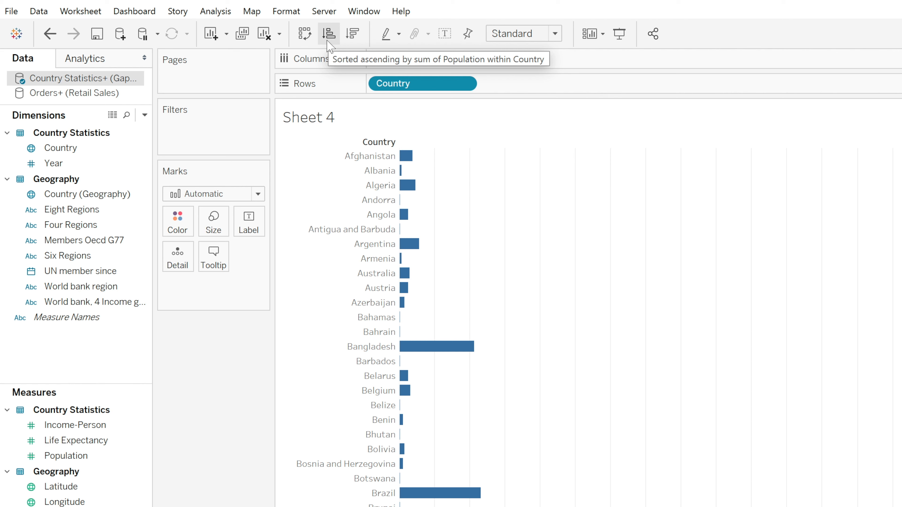
{"action": "left_click", "coordinate": [349, 39]}
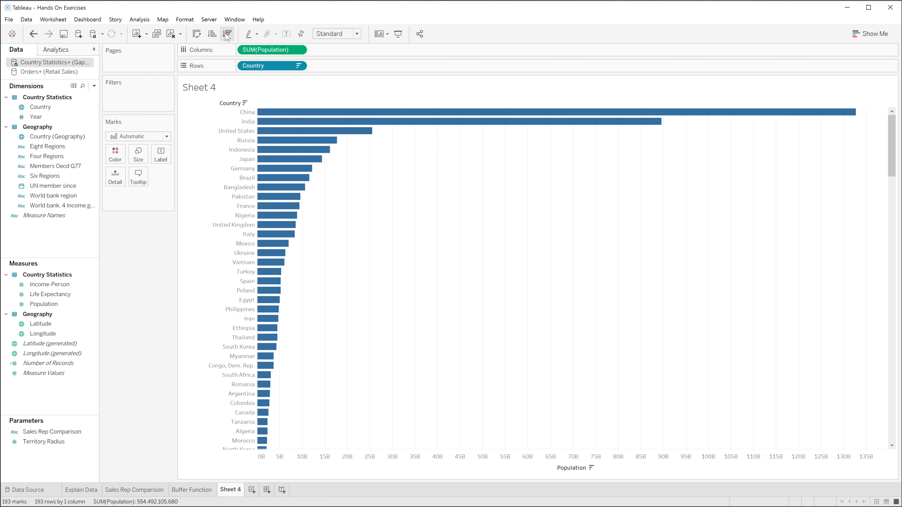
Show a filter for Year and make it a single-value slider
{"action": "left_click", "coordinate": [41, 117]}
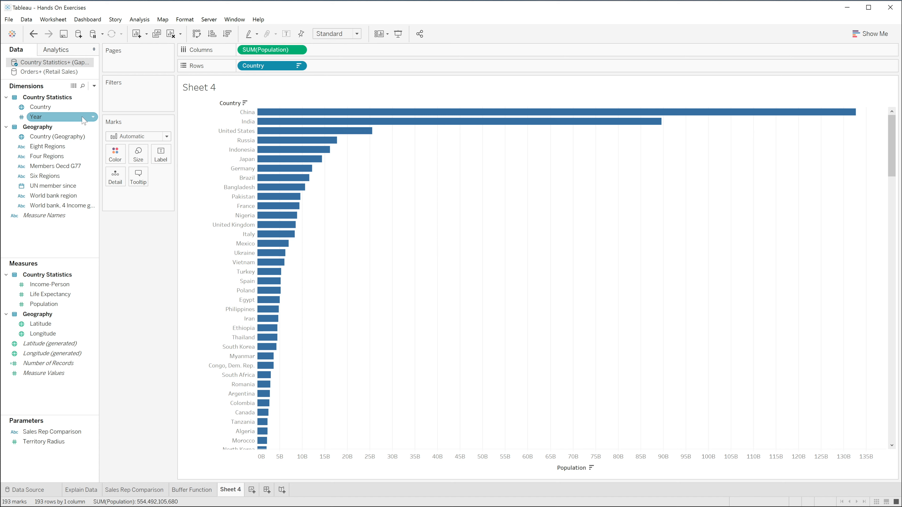
{"action": "left_click", "coordinate": [94, 118]}
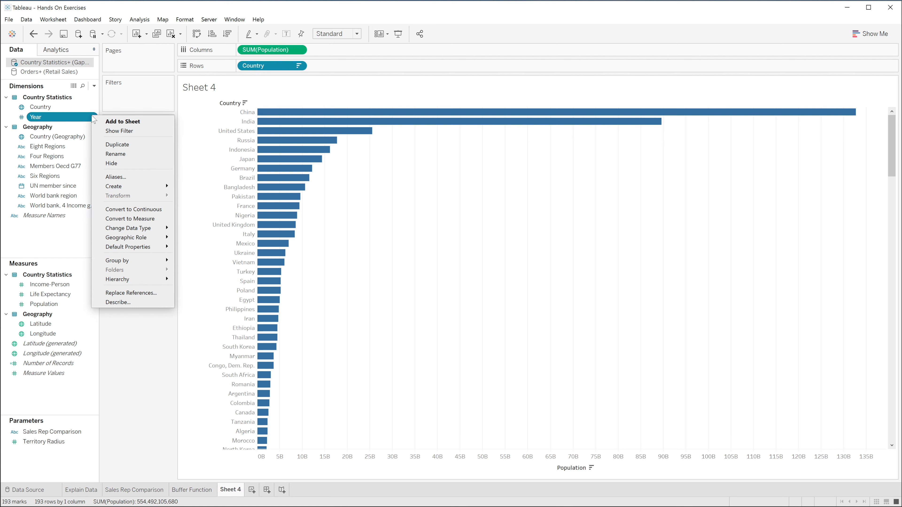
{"action": "left_click", "coordinate": [114, 131]}
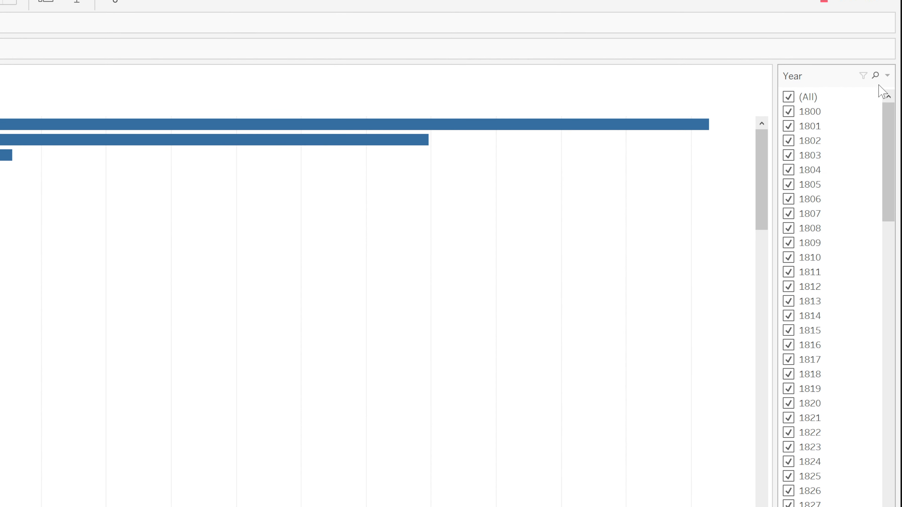
{"action": "left_click", "coordinate": [887, 76]}
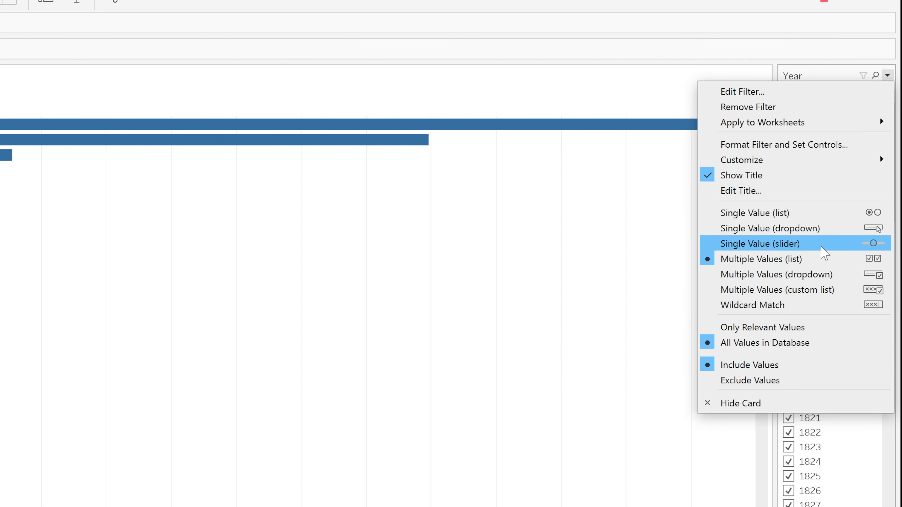
{"action": "left_click", "coordinate": [820, 247]}
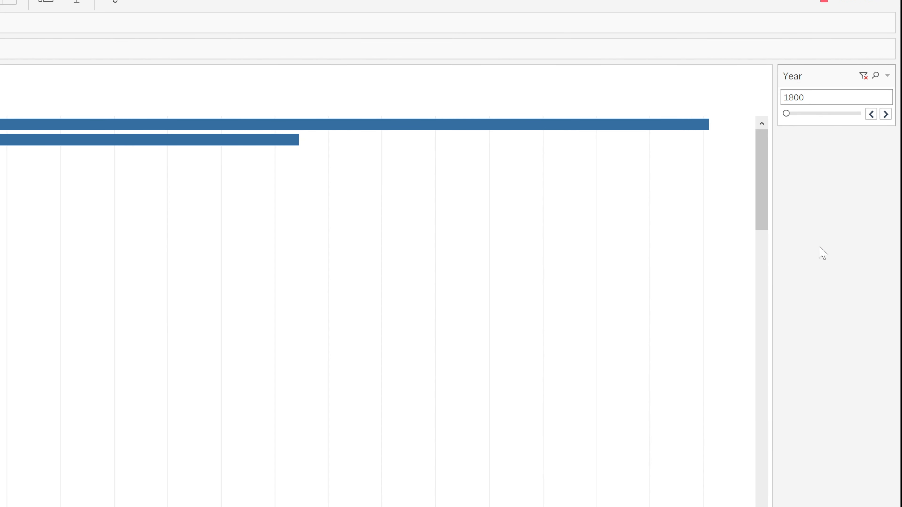
Preview the unanimated chart by stepping the Year filter from 1800 up to 1805 and moving it on to 1844
{"action": "left_click", "coordinate": [886, 114]}
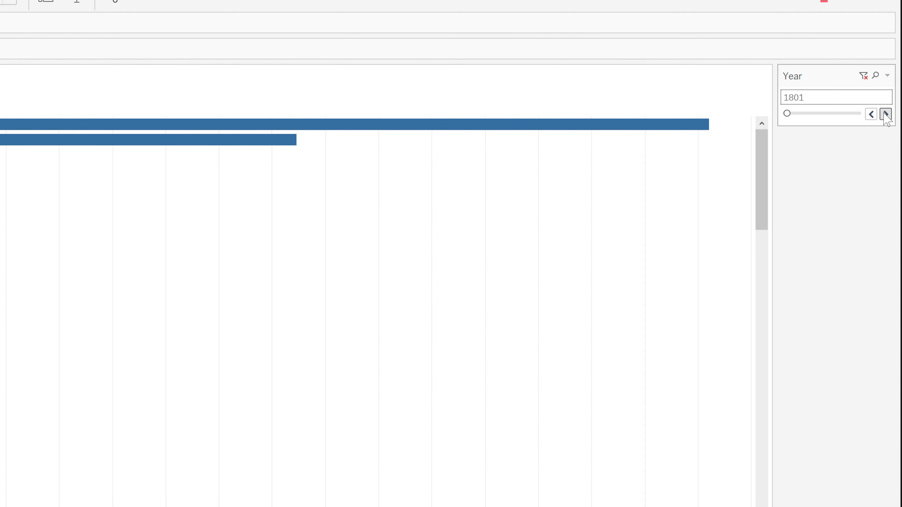
{"action": "left_click", "coordinate": [886, 115]}
{"action": "left_click", "coordinate": [886, 114]}
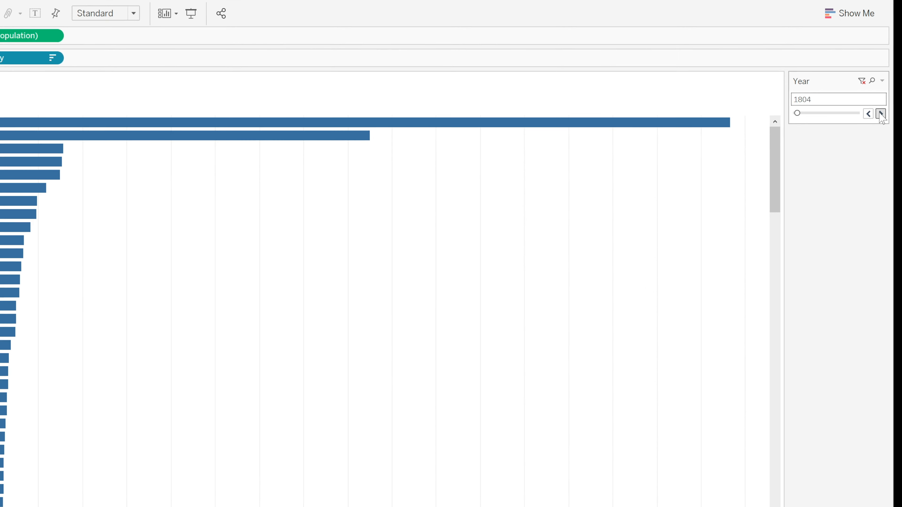
{"action": "left_click", "coordinate": [886, 114]}
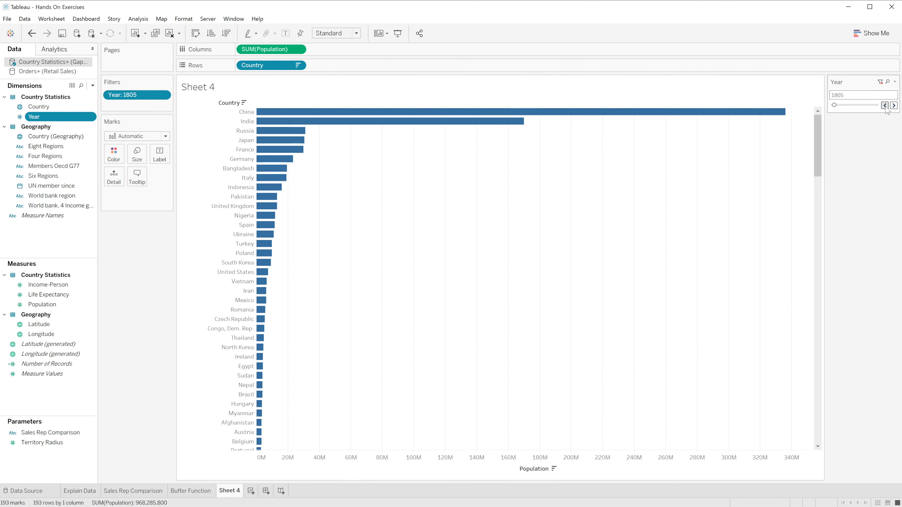
{"action": "left_click_drag", "start_coordinate": [834, 105], "coordinate": [842, 105]}
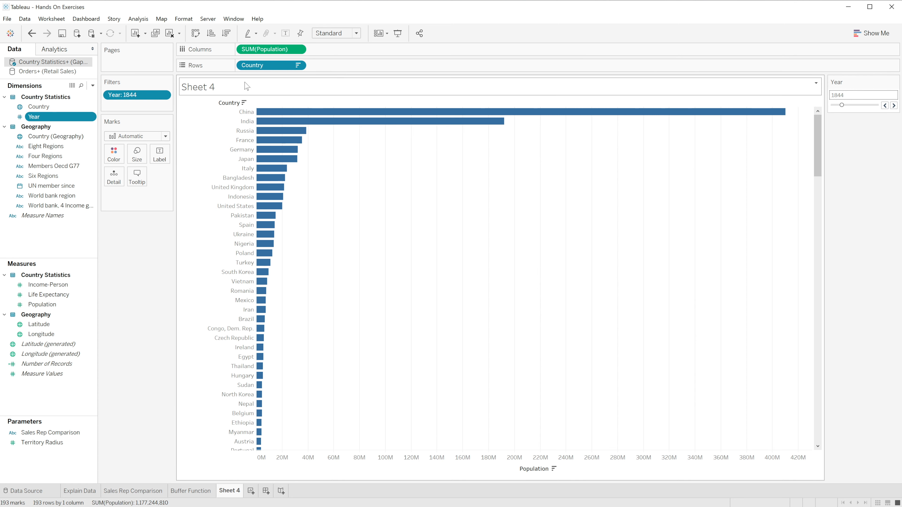
Show a filter for Four Regions and color the country bars by Eight Regions
{"action": "left_click", "coordinate": [91, 158]}
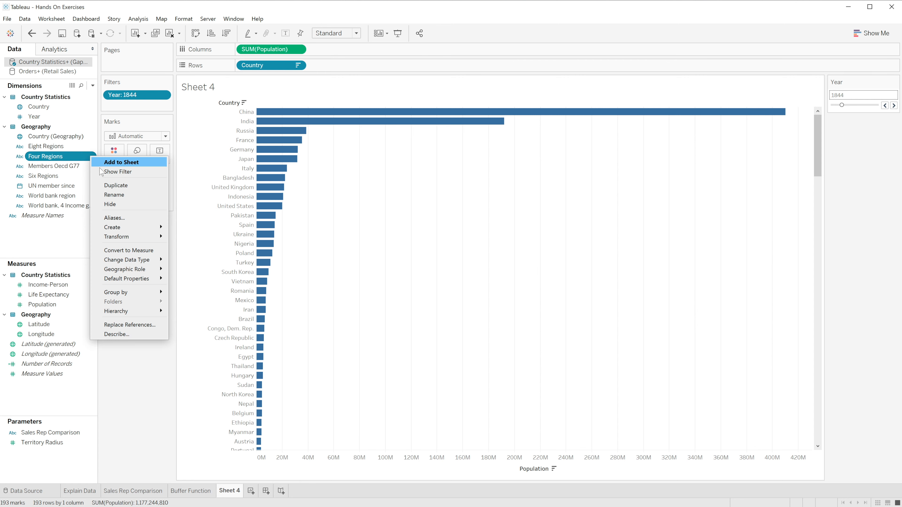
{"action": "left_click", "coordinate": [112, 174]}
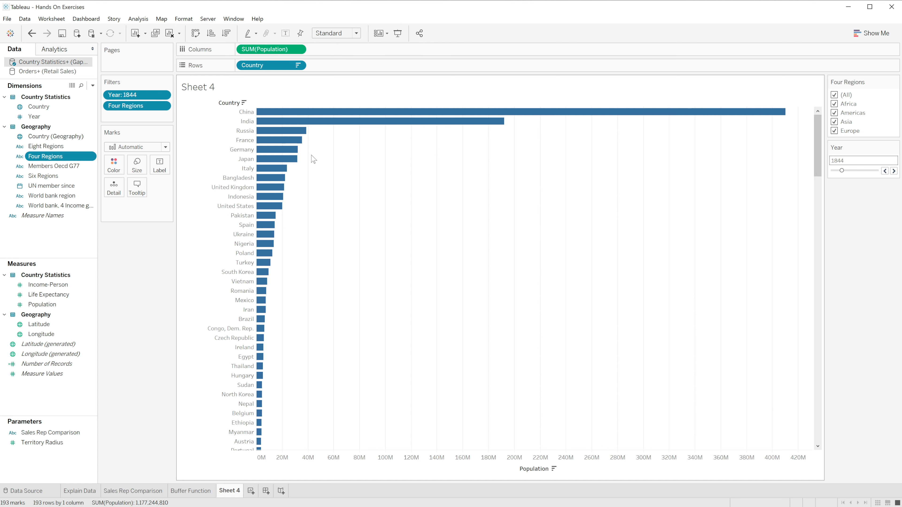
{"action": "left_click", "coordinate": [57, 147]}
{"action": "left_click_drag", "start_coordinate": [57, 147], "coordinate": [116, 173]}
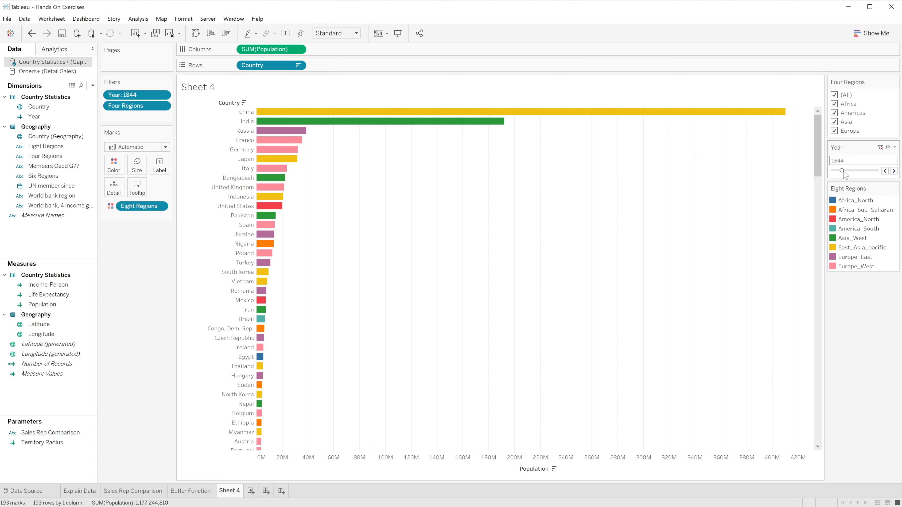
Advance the Year filter to 1877 and 1878, and try Africa alone and with Americas before keeping only Americas and Europe
{"action": "left_click_drag", "start_coordinate": [843, 171], "coordinate": [849, 171]}
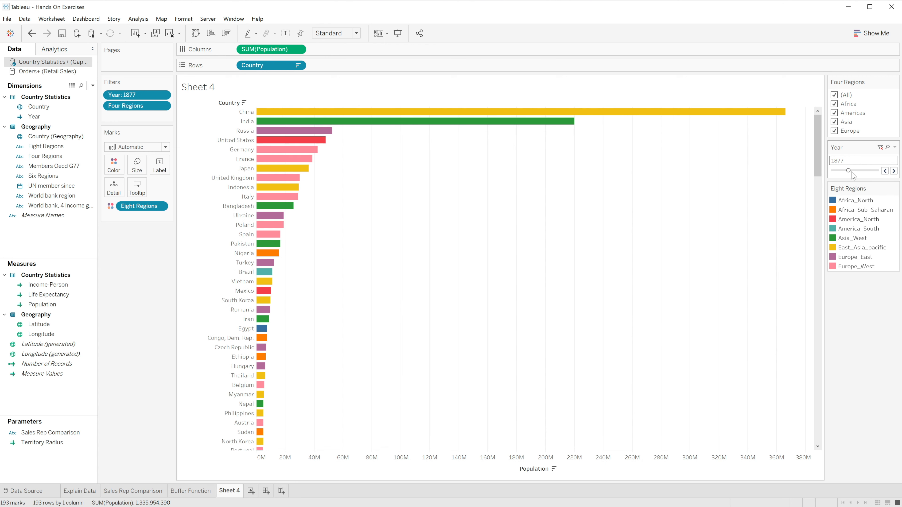
{"action": "left_click", "coordinate": [894, 171]}
{"action": "left_click", "coordinate": [835, 96]}
{"action": "left_click", "coordinate": [835, 105]}
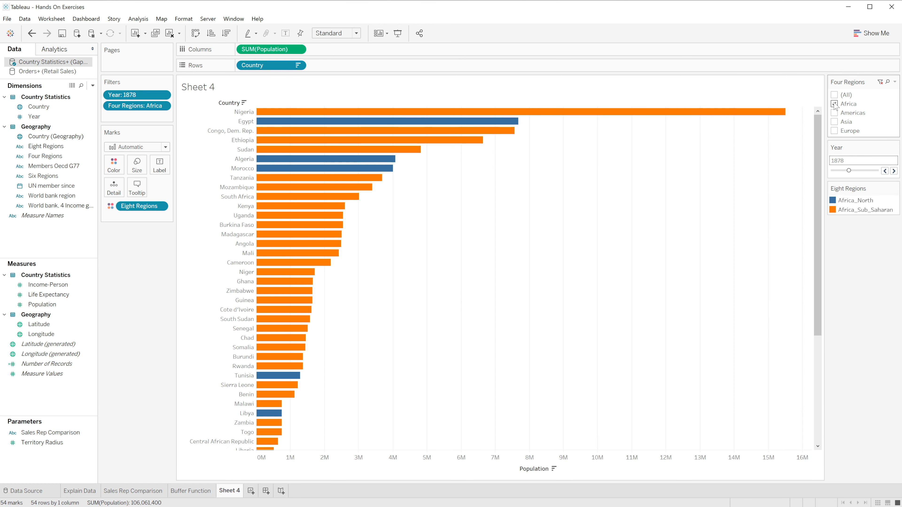
{"action": "left_click", "coordinate": [835, 113]}
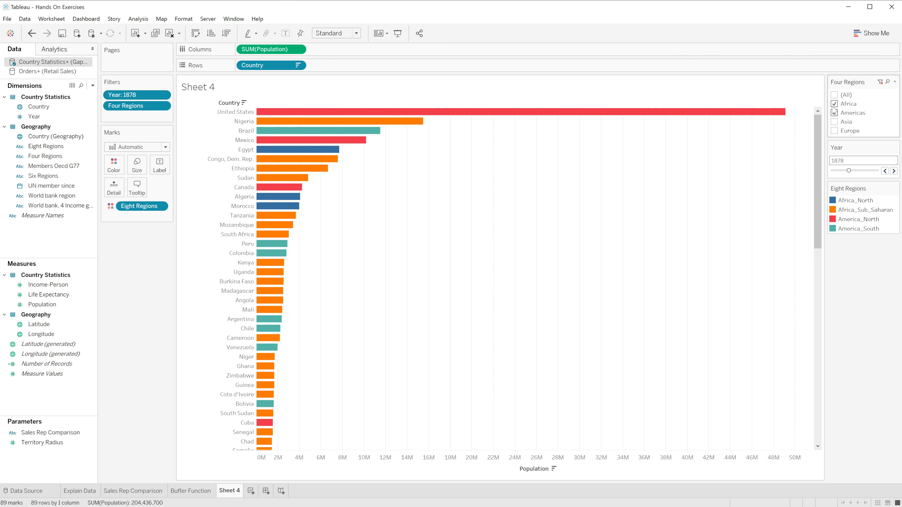
{"action": "left_click", "coordinate": [835, 105]}
{"action": "left_click", "coordinate": [835, 131]}
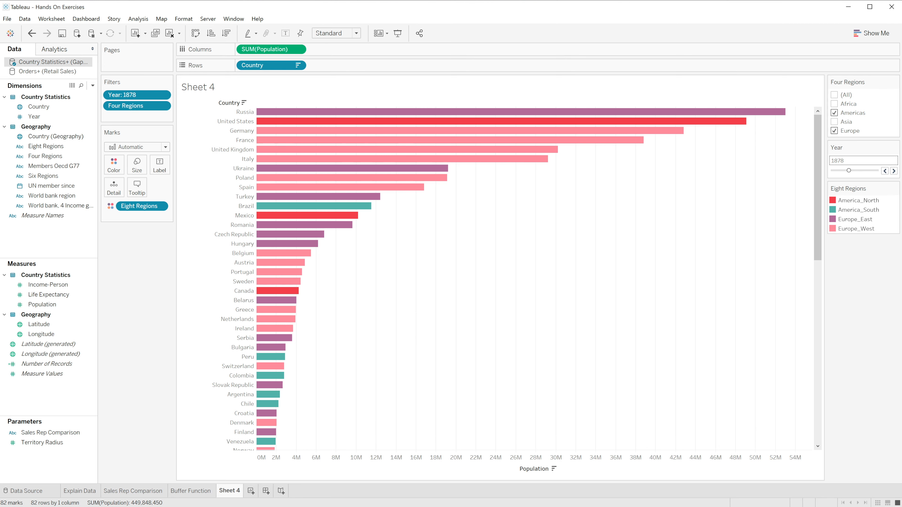
Turn on animation for Sheet 4 only, leaving the workbook default off
{"action": "left_click", "coordinate": [184, 19]}
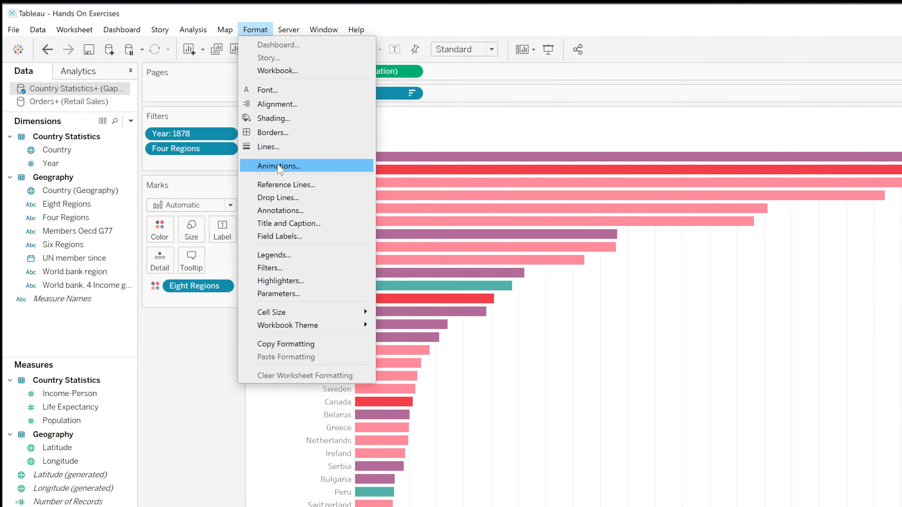
{"action": "left_click", "coordinate": [235, 140]}
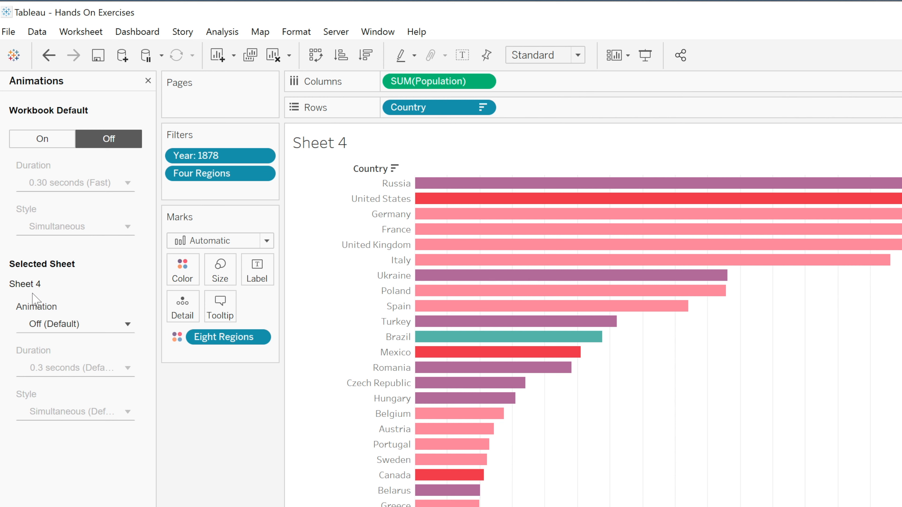
{"action": "left_click", "coordinate": [44, 328]}
{"action": "left_click", "coordinate": [43, 362]}
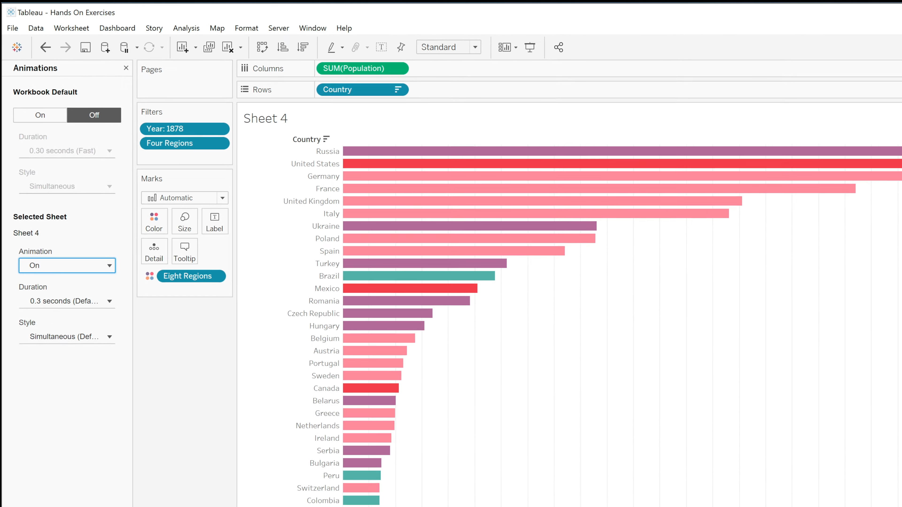
Preview the animated bars by stepping the year to 1883, adding Africa to the region filter and removing Americas
{"action": "left_click", "coordinate": [888, 173]}
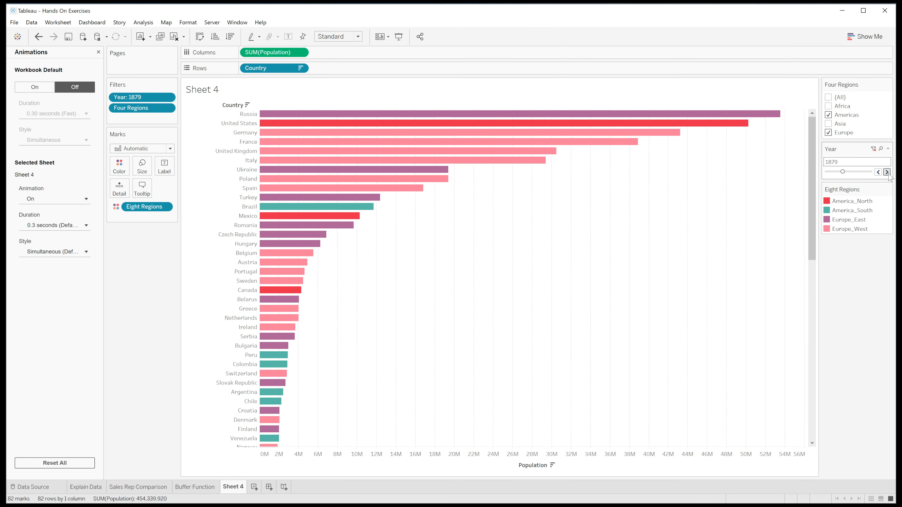
{"action": "left_click", "coordinate": [888, 173]}
{"action": "left_click", "coordinate": [888, 172]}
{"action": "left_click", "coordinate": [888, 173]}
{"action": "left_click", "coordinate": [888, 173]}
{"action": "left_click", "coordinate": [829, 107]}
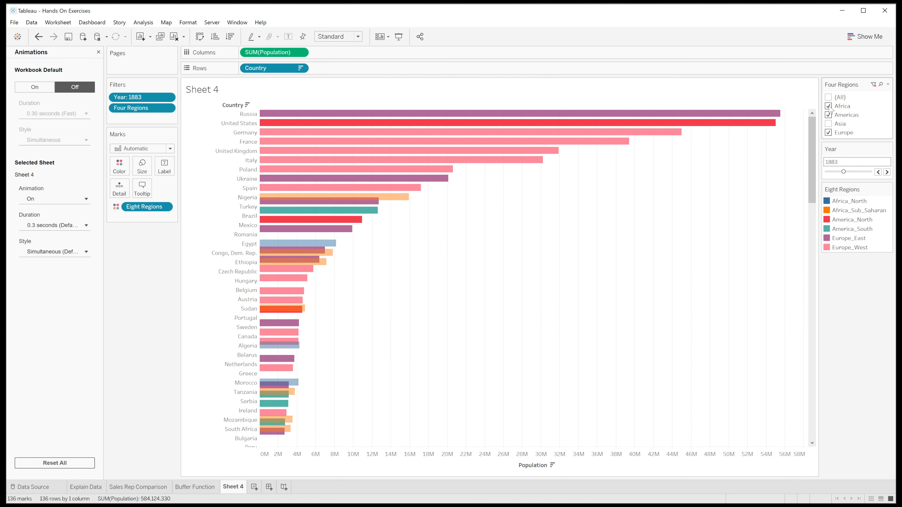
{"action": "left_click", "coordinate": [829, 116]}
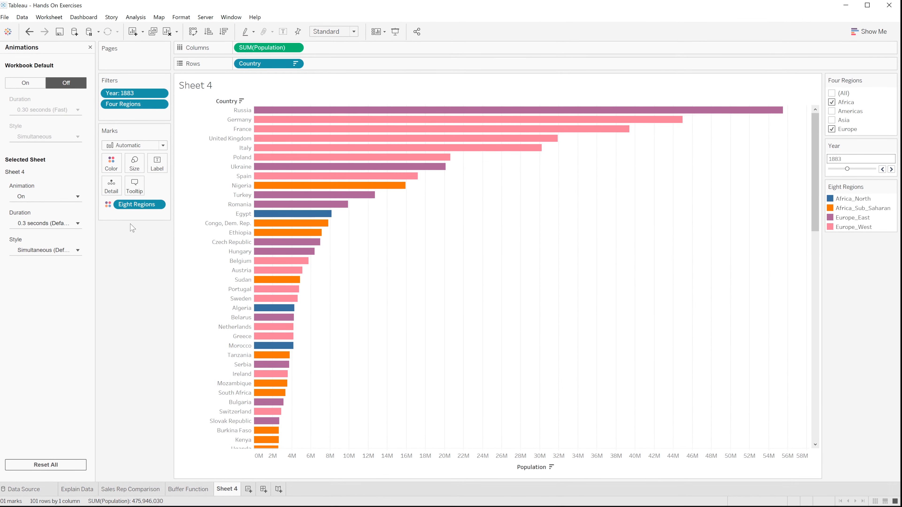
Set the Sheet 4 animation duration to 1.00 seconds (Slow) and its style to Sequential
{"action": "left_click", "coordinate": [77, 223]}
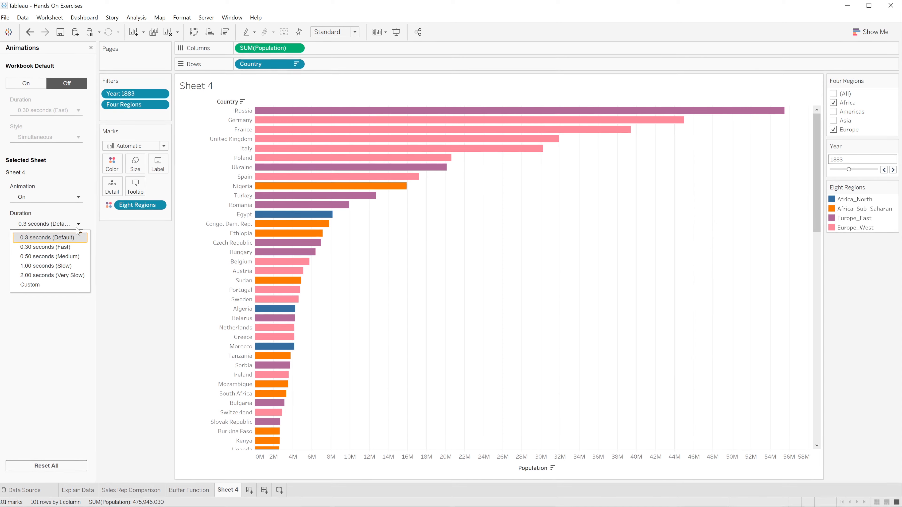
{"action": "left_click", "coordinate": [68, 267]}
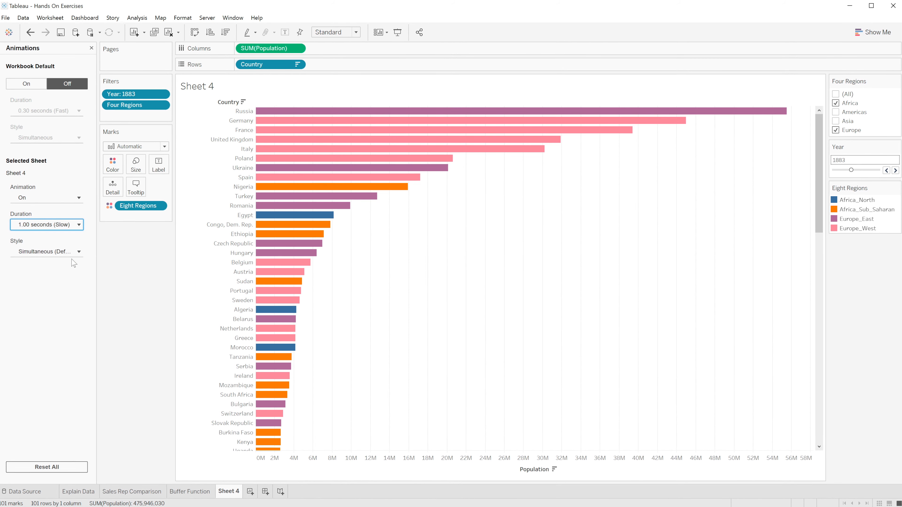
{"action": "left_click", "coordinate": [77, 252]}
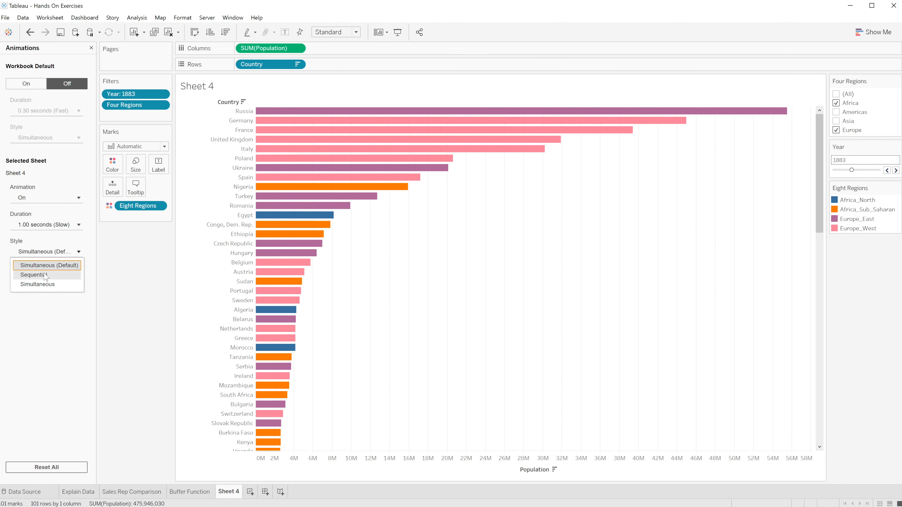
{"action": "left_click", "coordinate": [38, 277]}
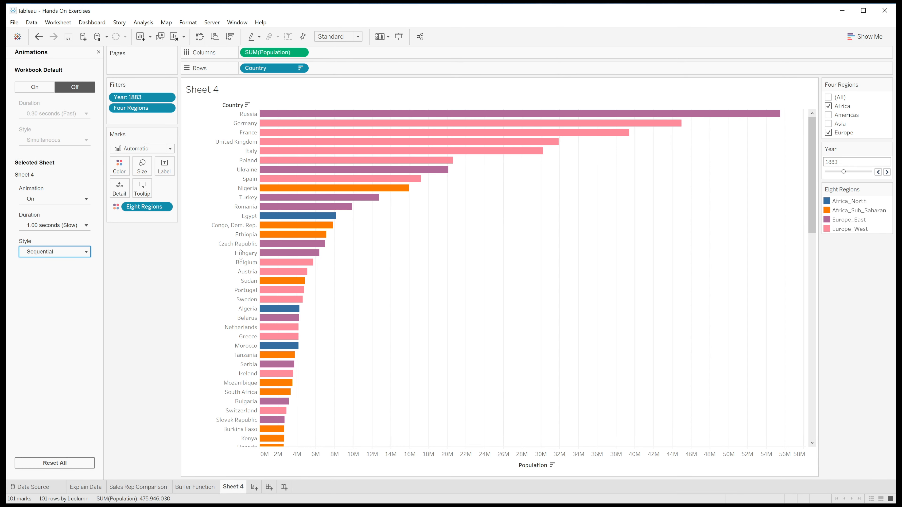
Preview the slower sequential animation by stepping the year to 1886 and replacing Africa with Americas in the region filter
{"action": "left_click", "coordinate": [887, 172]}
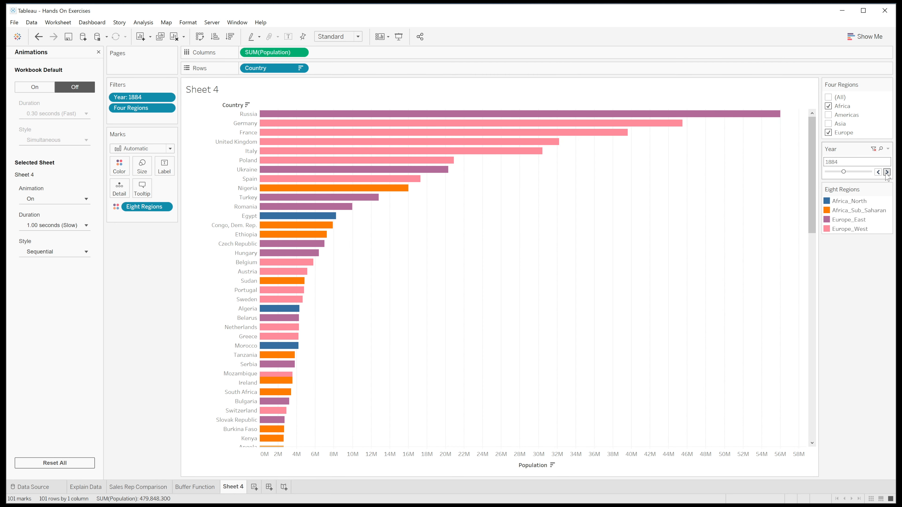
{"action": "left_click", "coordinate": [887, 172]}
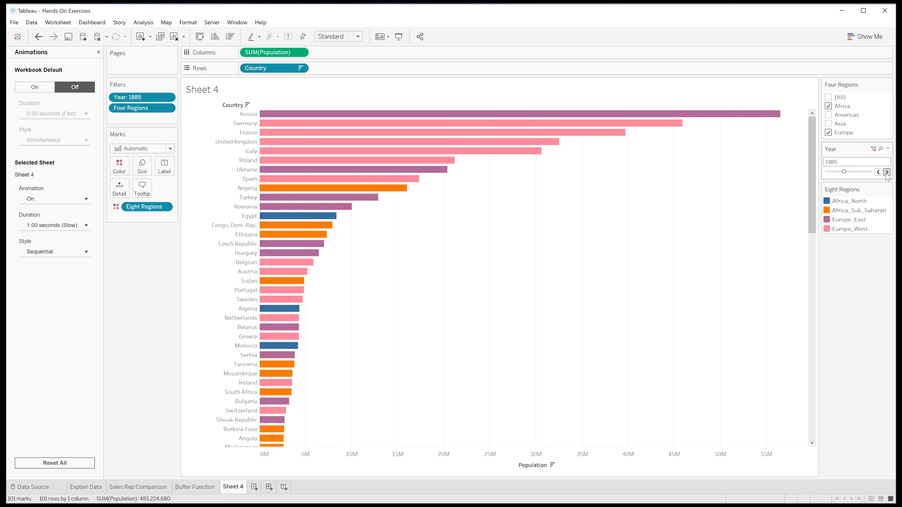
{"action": "left_click", "coordinate": [887, 172]}
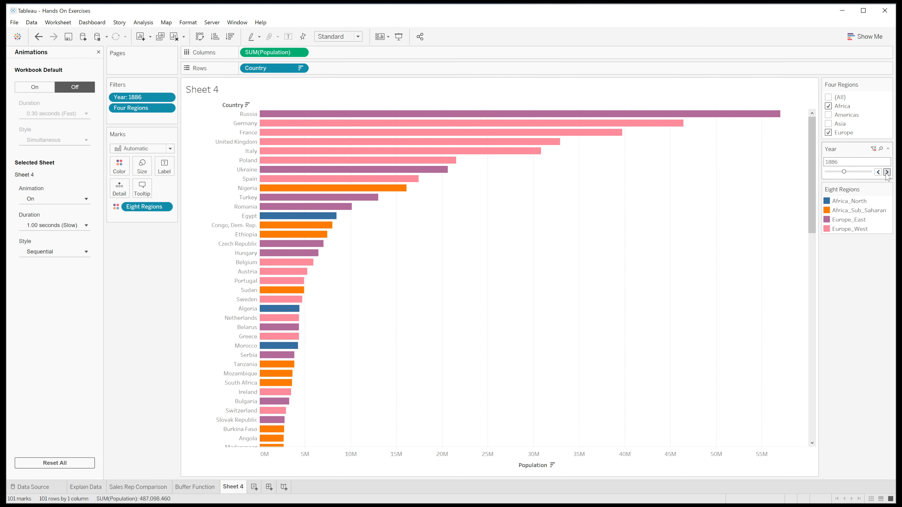
{"action": "left_click", "coordinate": [828, 106]}
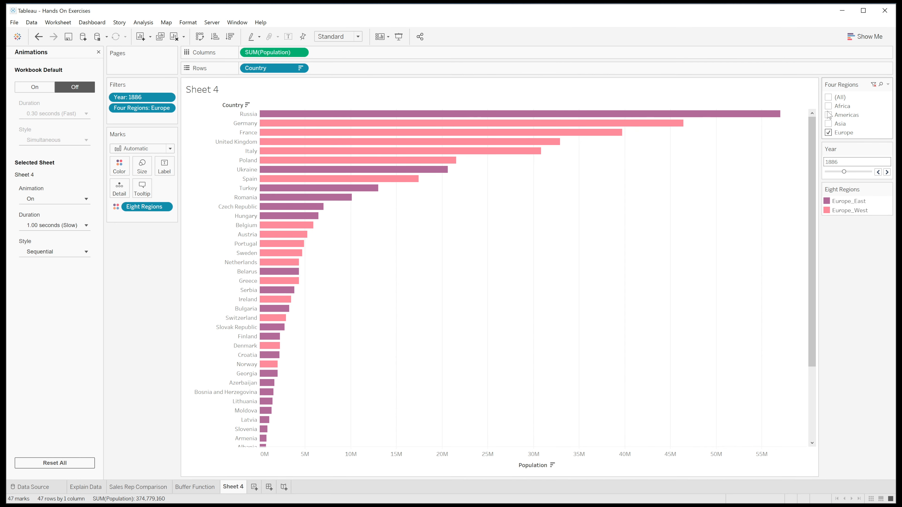
{"action": "left_click", "coordinate": [828, 115]}
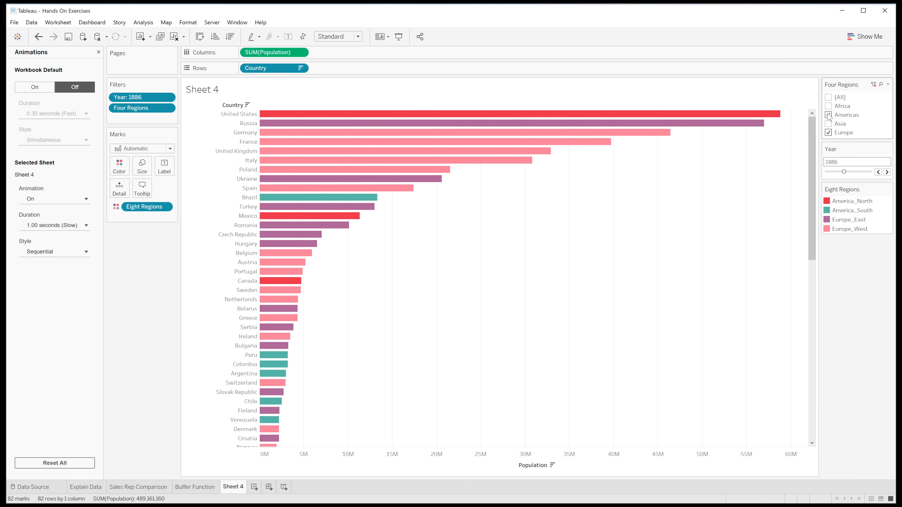
Rename Sheet 4 as Animations and add a new blank worksheet after it
{"action": "double_click", "coordinate": [232, 487]}
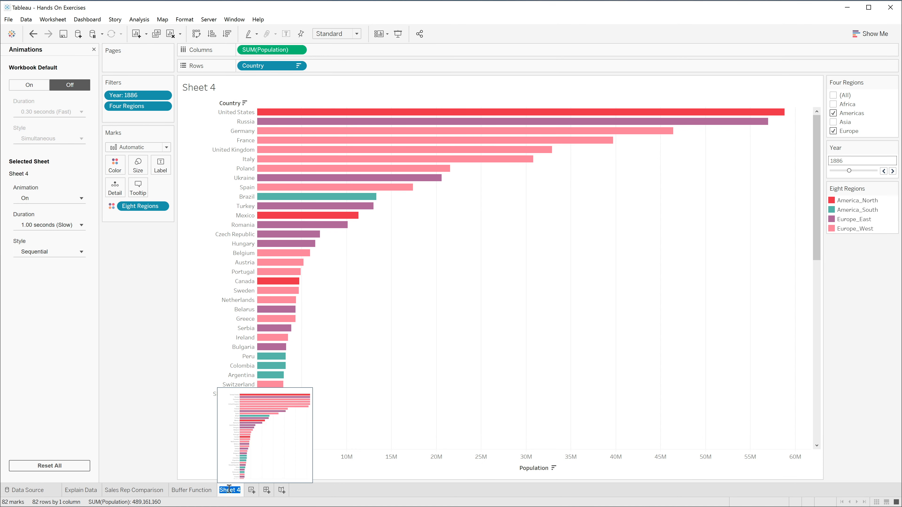
{"action": "type", "text": "Animations"}
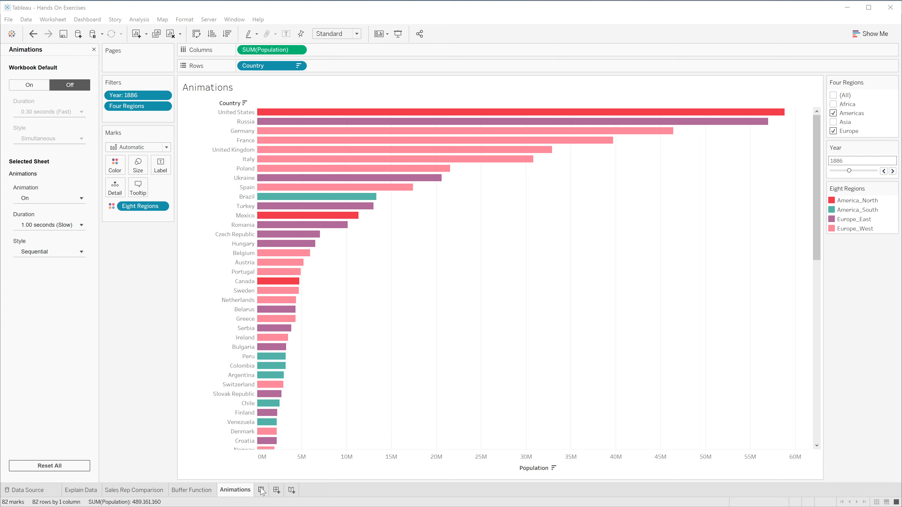
{"action": "left_click", "coordinate": [262, 491]}
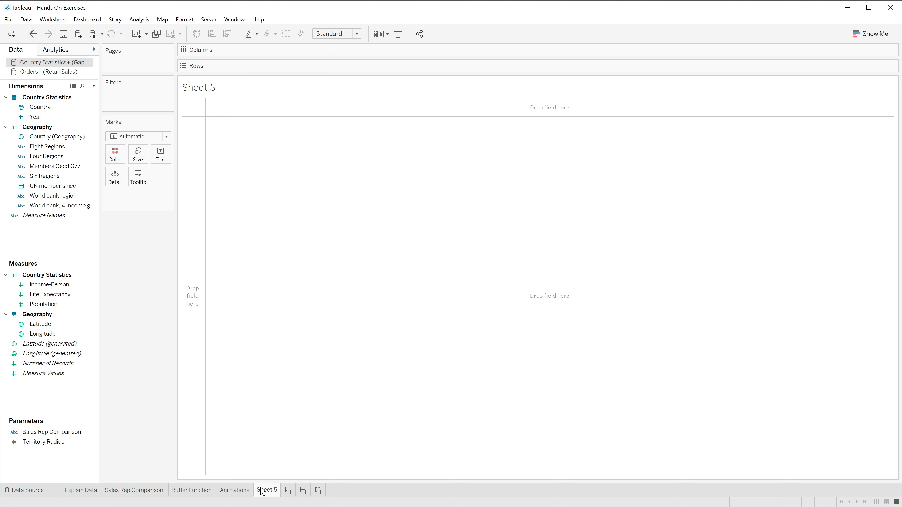
Filter the new sheet by the Year dimension, selecting only 1810
{"action": "left_click", "coordinate": [83, 166]}
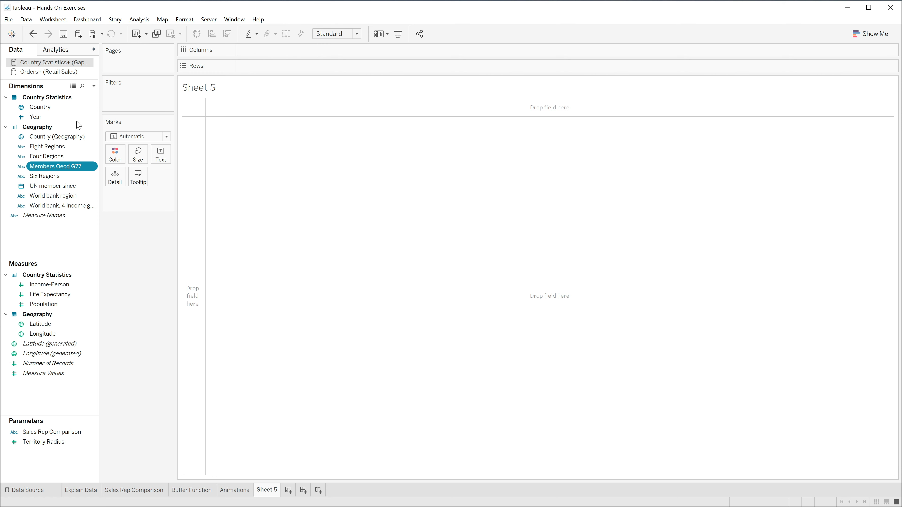
{"action": "left_click", "coordinate": [47, 117]}
{"action": "left_click_drag", "start_coordinate": [46, 117], "coordinate": [137, 105]}
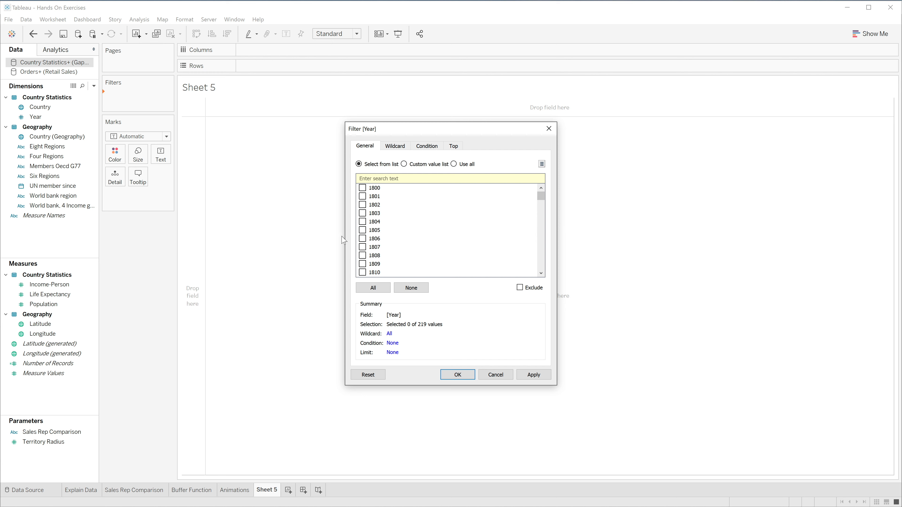
{"action": "left_click", "coordinate": [363, 273]}
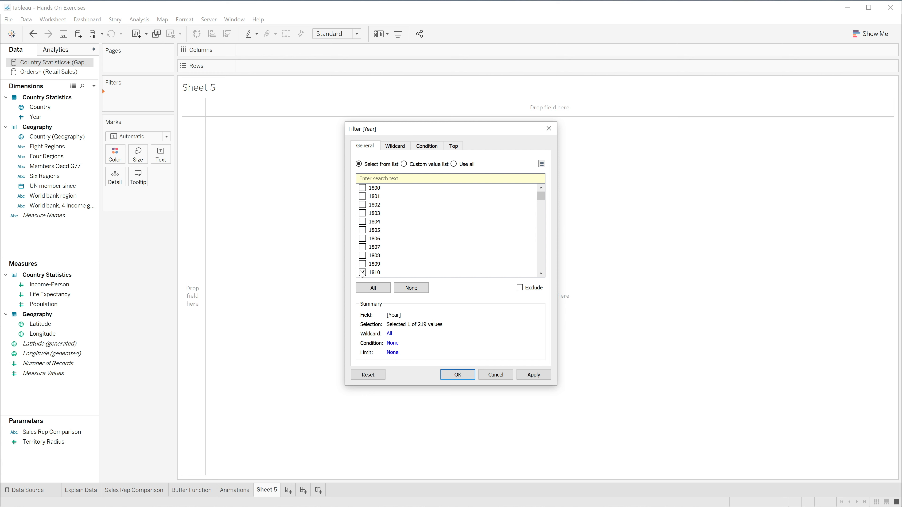
{"action": "left_click", "coordinate": [457, 374]}
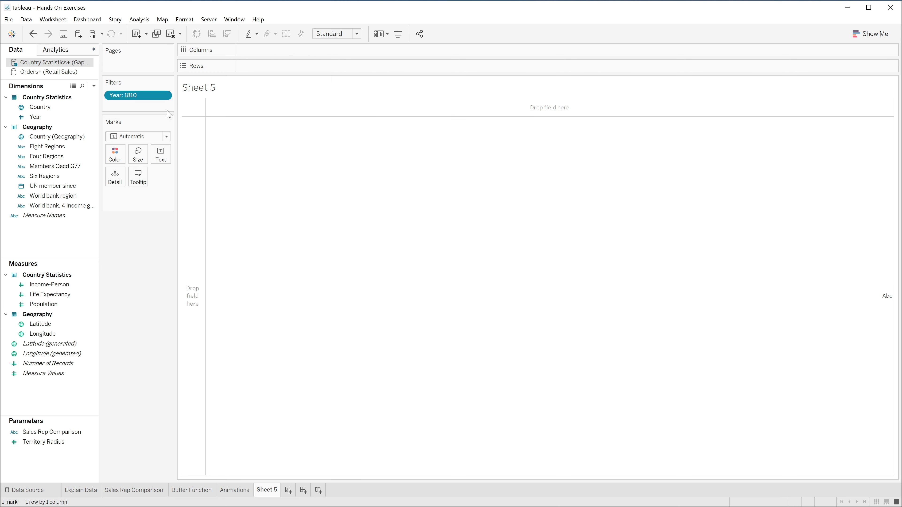
Show the Year filter on the sheet and change its control to a single value slider
{"action": "left_click", "coordinate": [164, 96]}
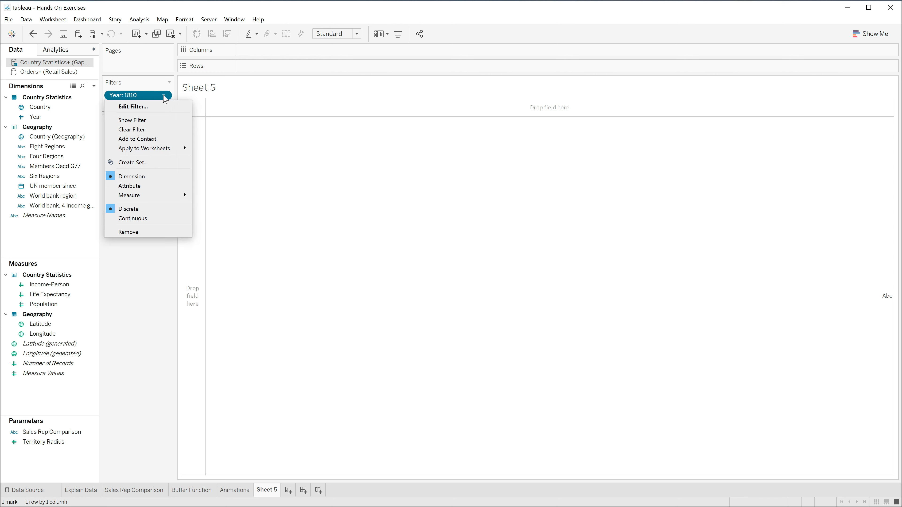
{"action": "left_click", "coordinate": [150, 120]}
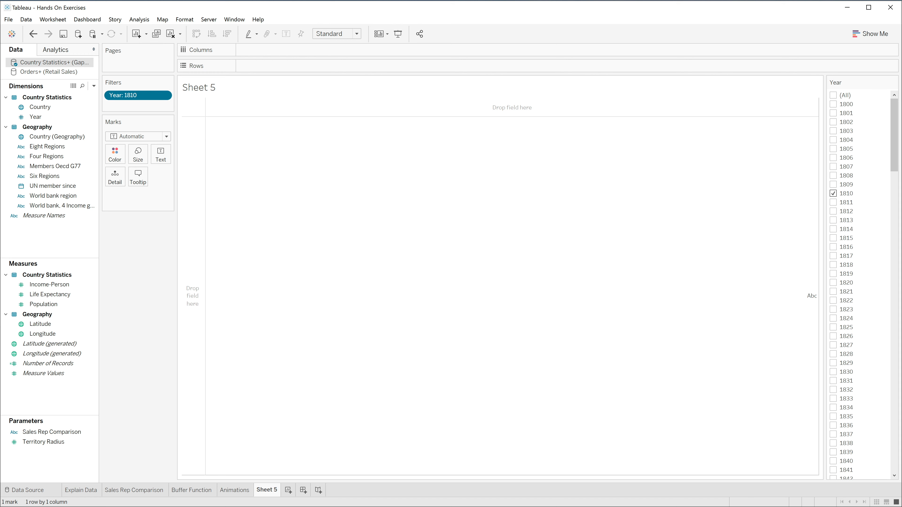
{"action": "left_click", "coordinate": [894, 82]}
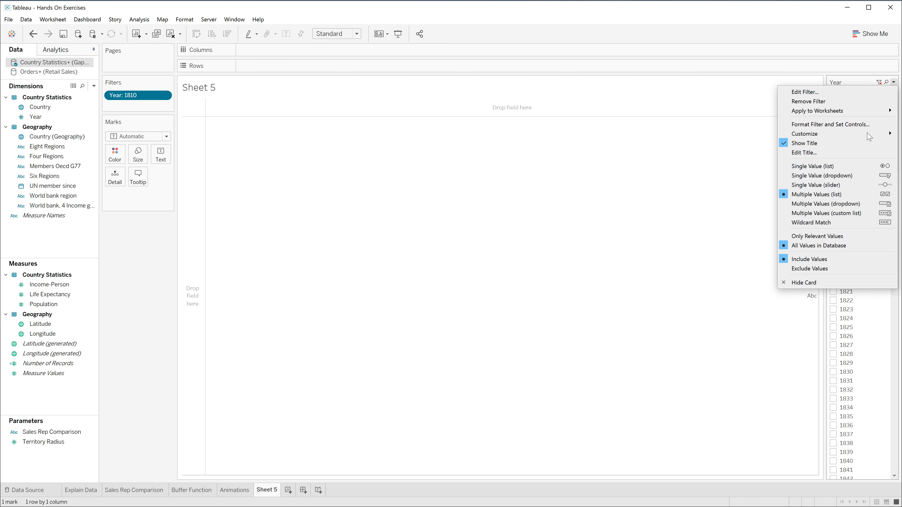
{"action": "left_click", "coordinate": [839, 186]}
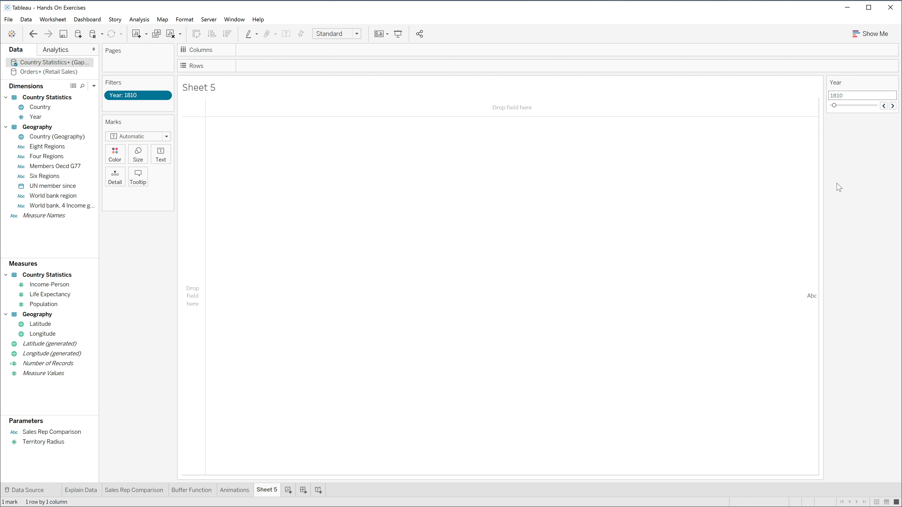
Build a scatter plot with Income-Person on the columns and Life Expectancy on the rows
{"action": "left_click", "coordinate": [62, 285]}
{"action": "left_click_drag", "start_coordinate": [62, 288], "coordinate": [289, 53]}
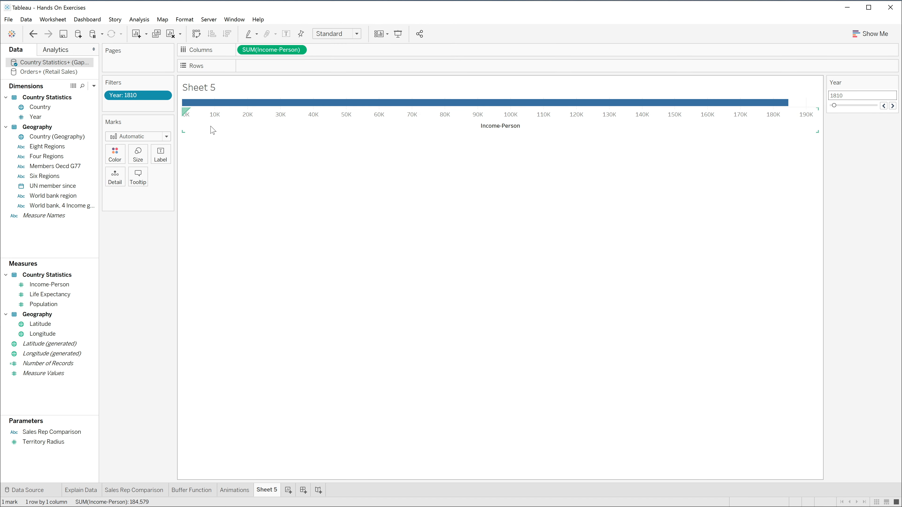
{"action": "left_click", "coordinate": [68, 296]}
{"action": "left_click_drag", "start_coordinate": [68, 298], "coordinate": [287, 69]}
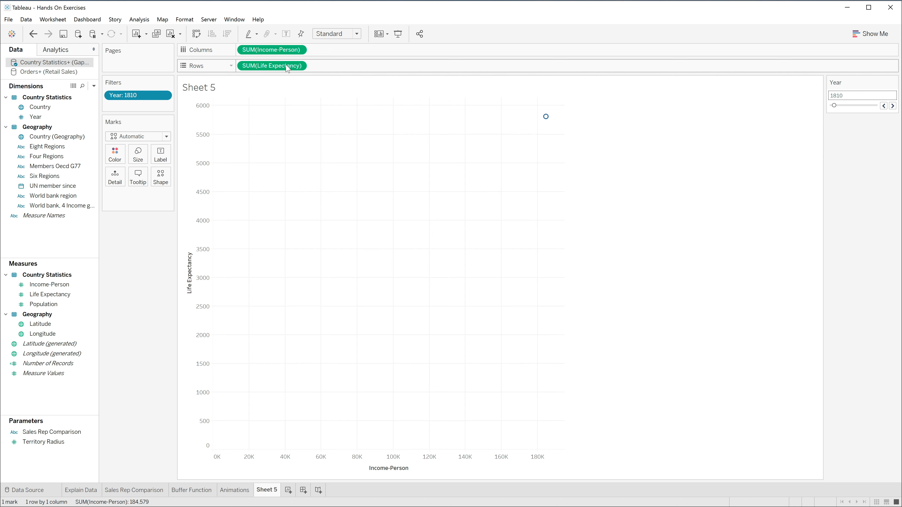
Change the scatter plot's mark type to Circle
{"action": "mouse_move", "coordinate": [542, 128]}
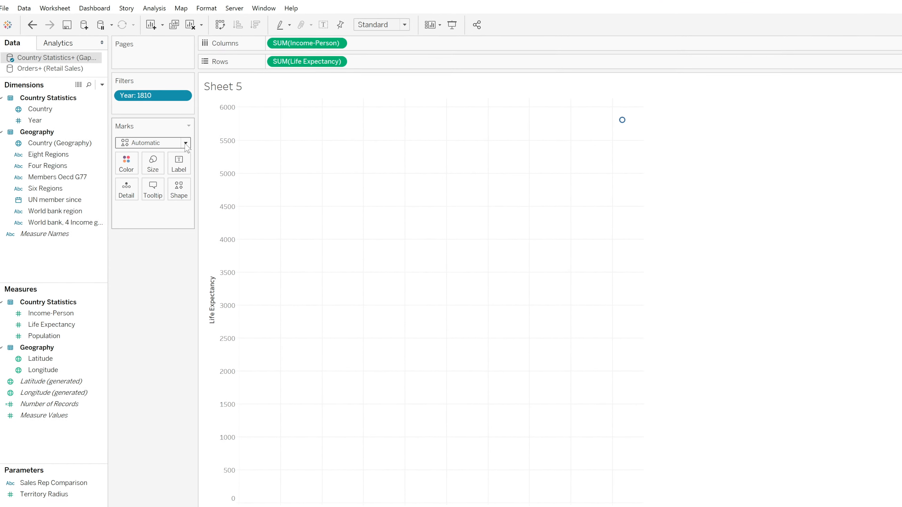
{"action": "left_click", "coordinate": [204, 152]}
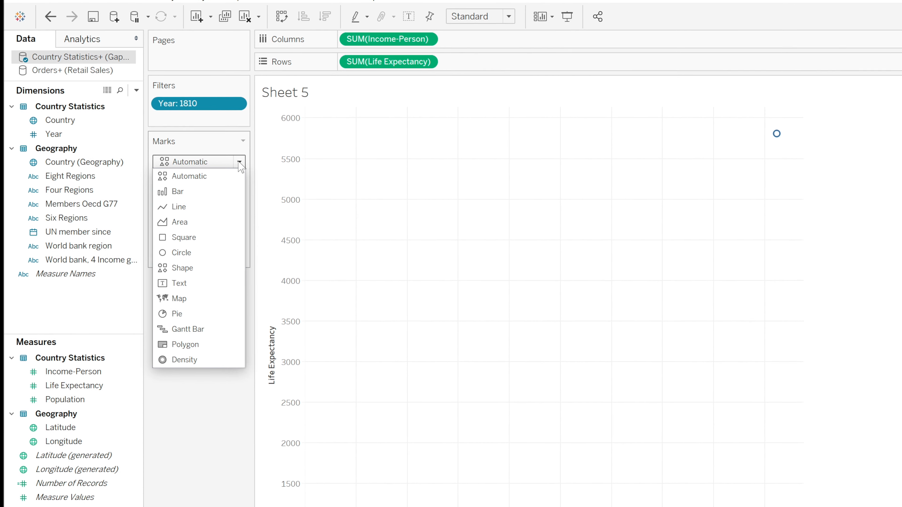
{"action": "left_click", "coordinate": [201, 261]}
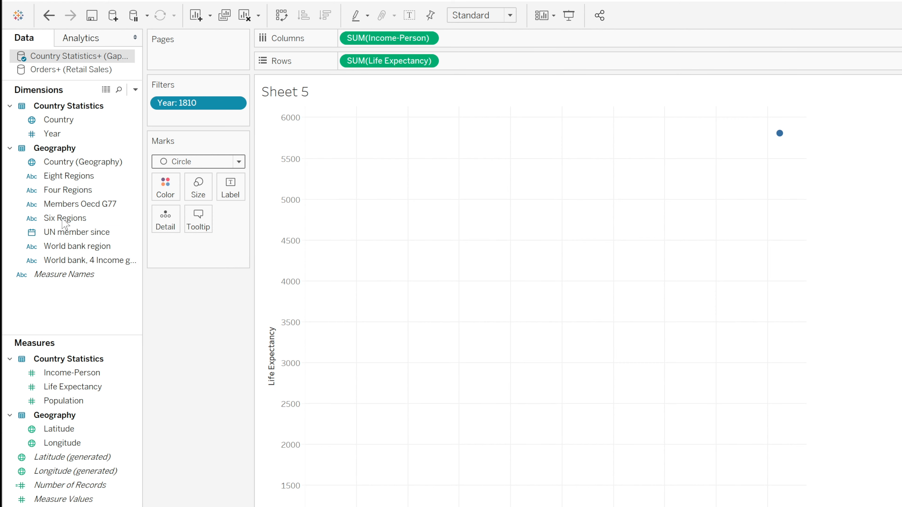
Color the circles by Four Regions and size them by Population
{"action": "left_click_drag", "start_coordinate": [52, 193], "coordinate": [159, 195]}
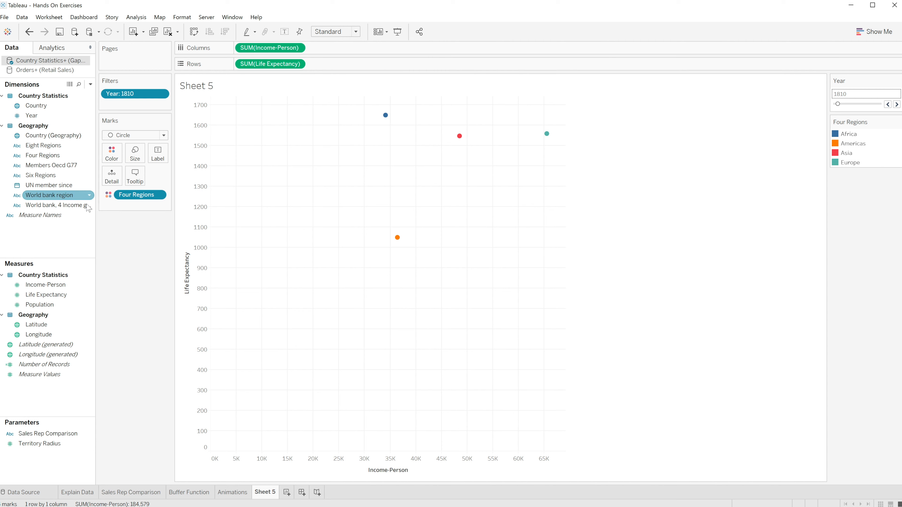
{"action": "left_click_drag", "start_coordinate": [56, 305], "coordinate": [139, 155]}
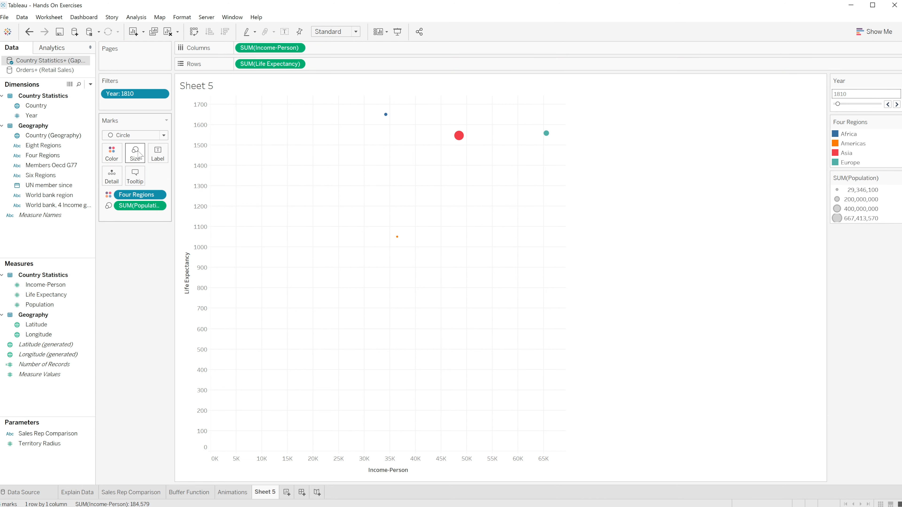